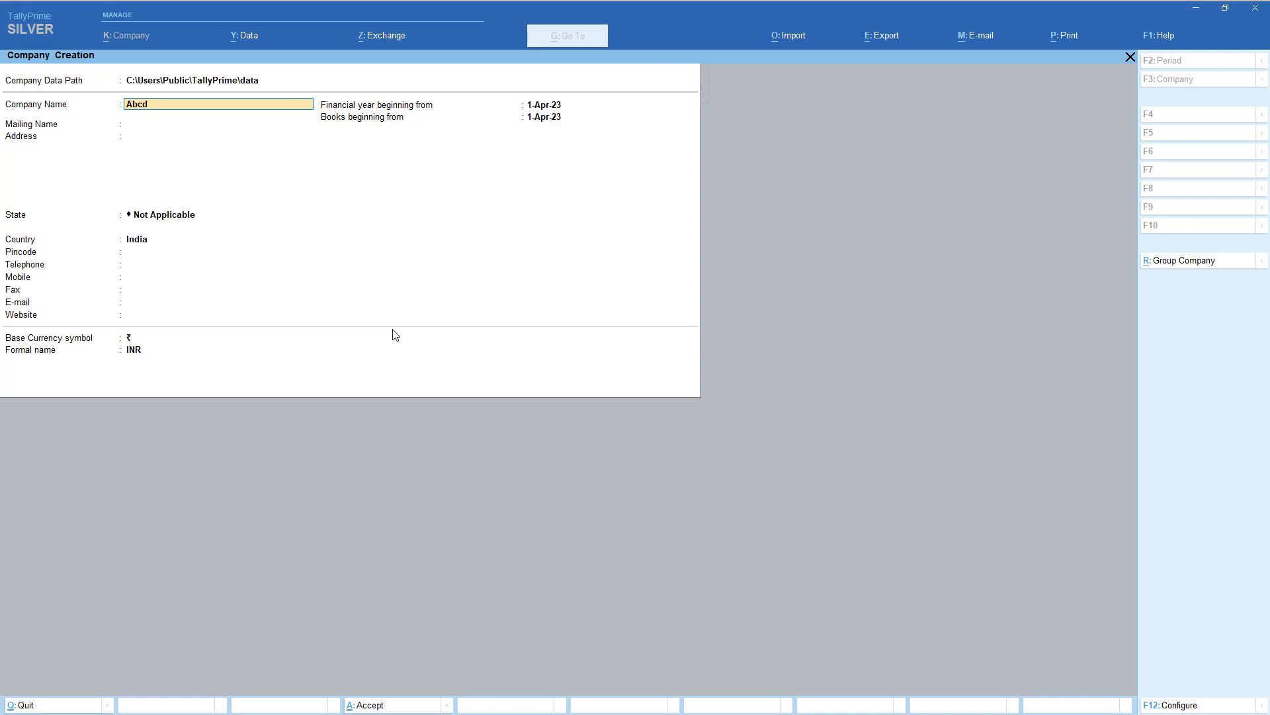
- Create the company Abcd Garment, keeping the same mailing name, with state Delhi
type("Garment")
key("Return")
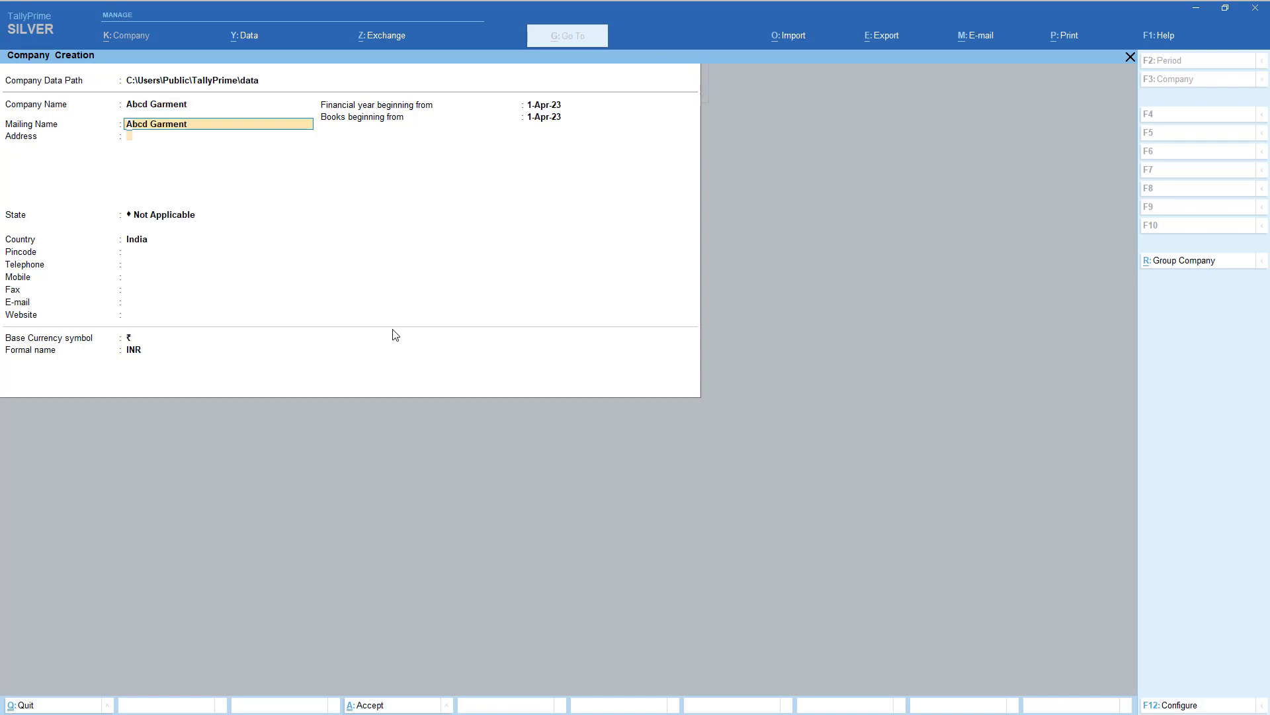
key("Return")
key("Return")
type("de")
key("Return")
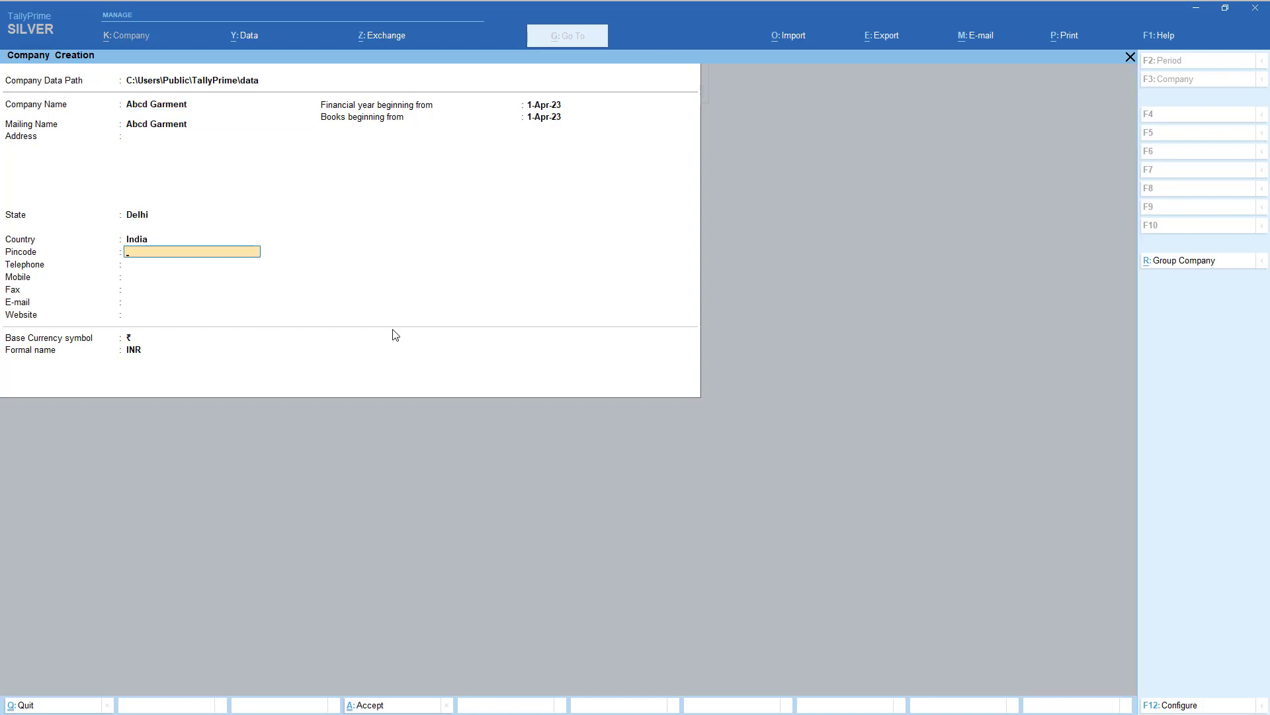
key("ctrl+a")
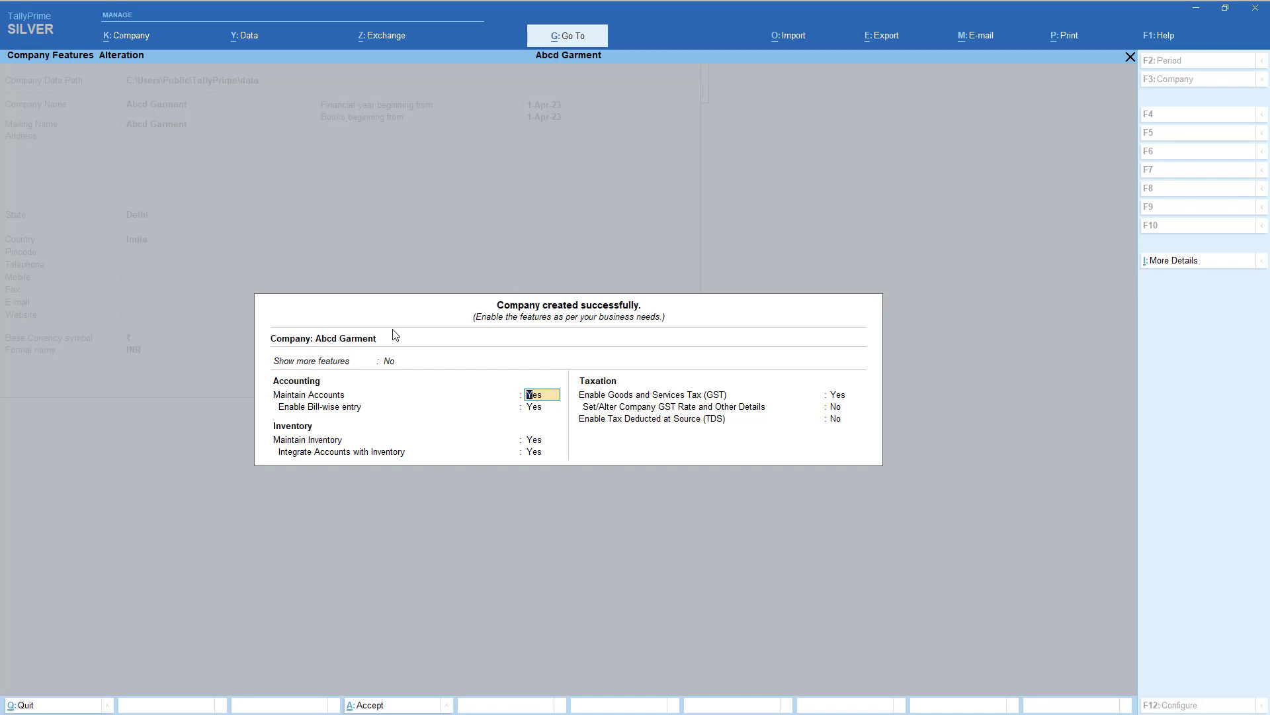
- Set Show more features and Show all features to Yes, keeping GST enabled
key("Down")
key("Up")
key("Up")
key("Down")
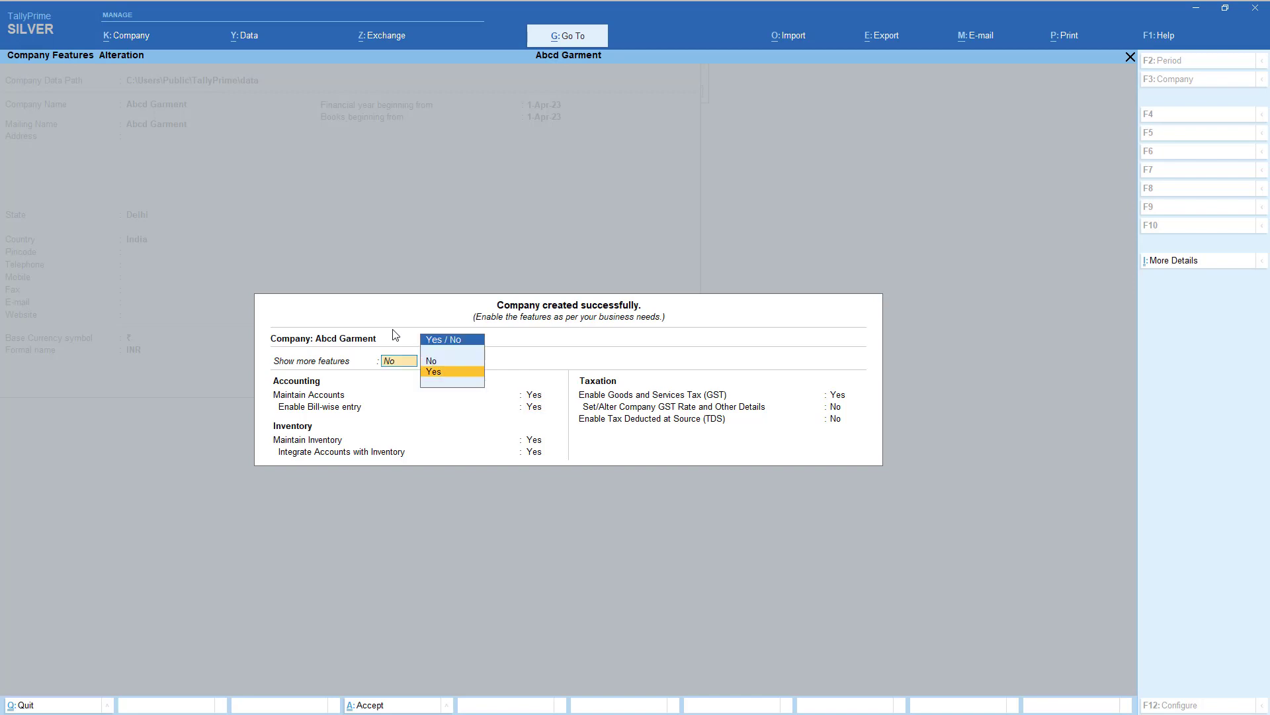
key("Return")
key("Up")
key("Down")
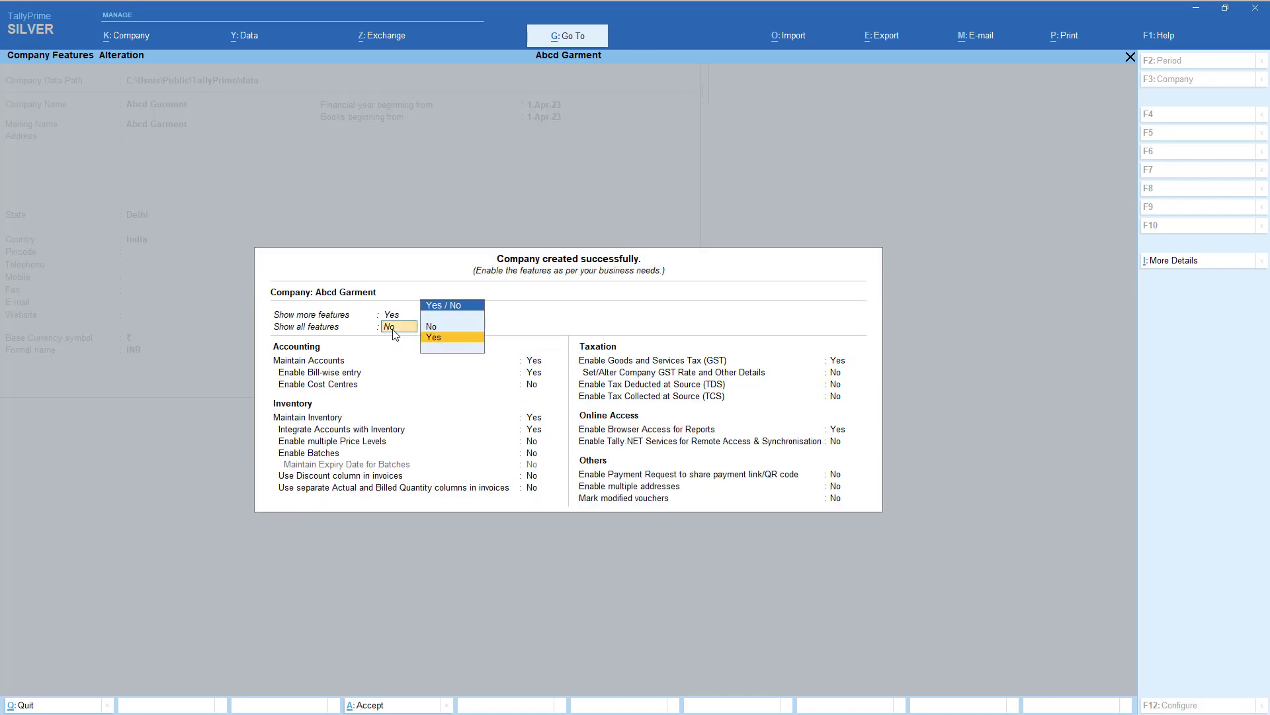
key("Return")
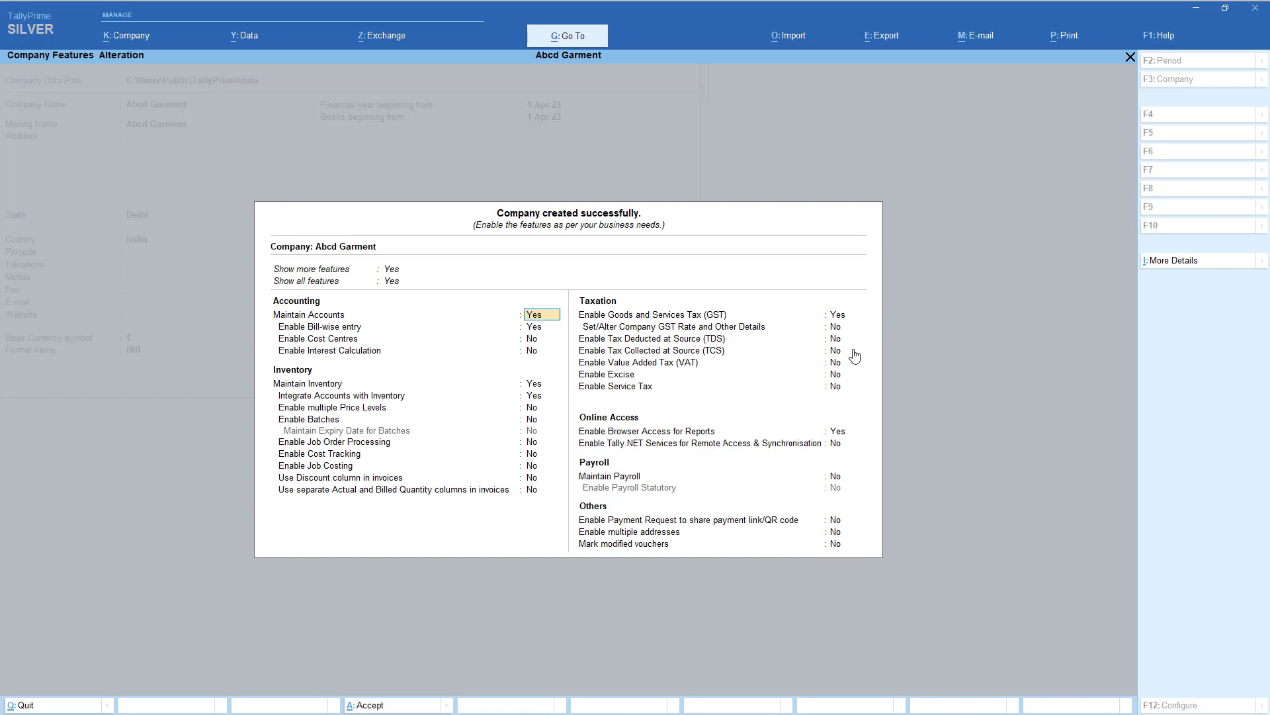
left_click(845, 319)
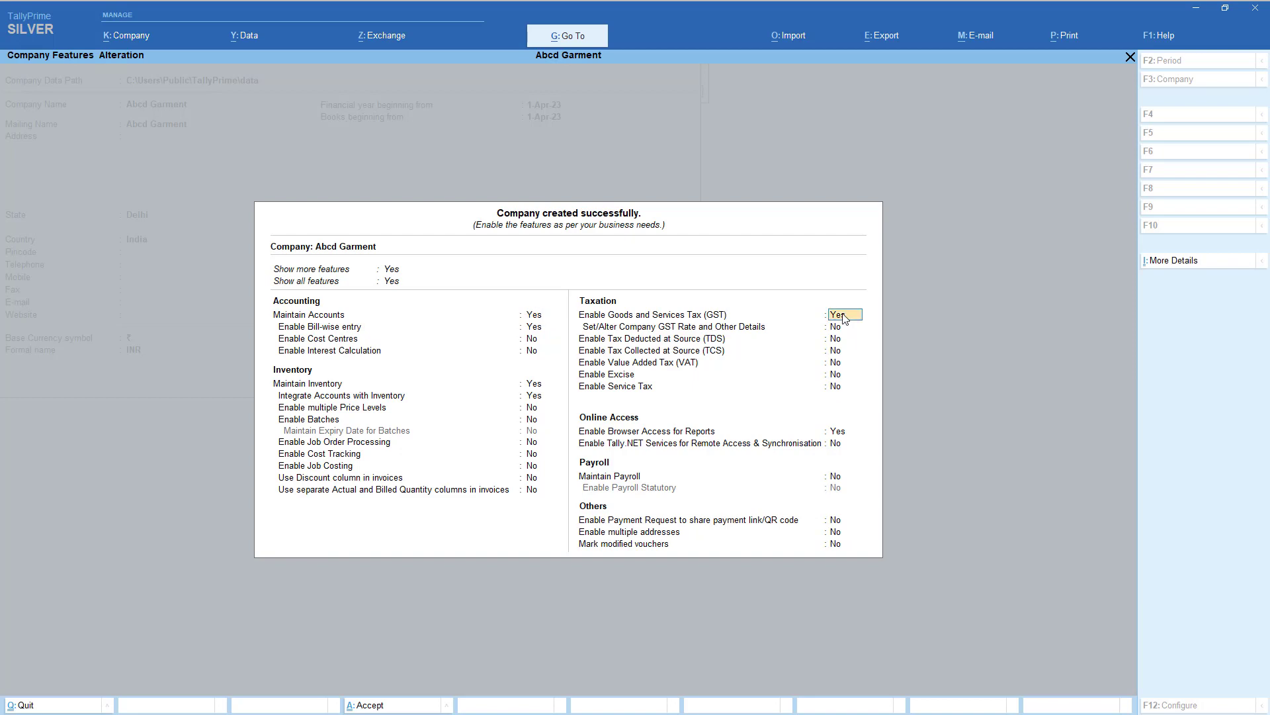
key("Return")
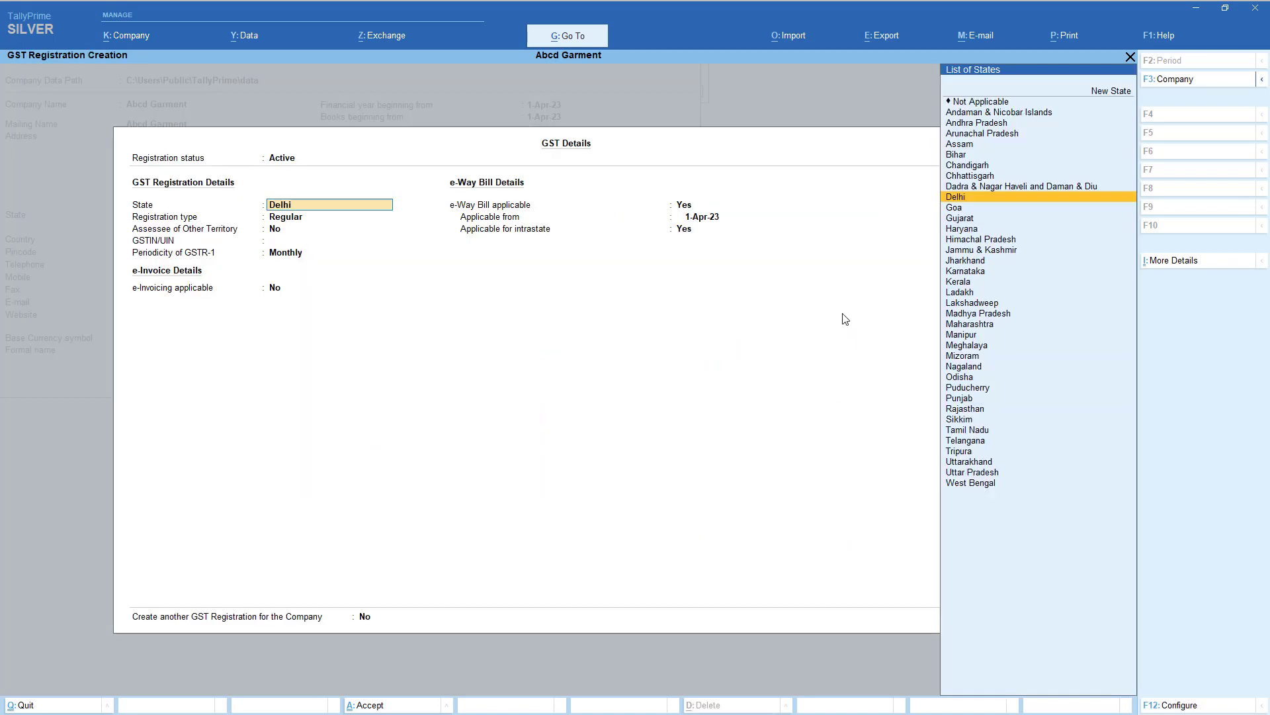
- Keep Delhi as registration state, choose Regular registration type, and enter the company's GSTIN
key("Return")
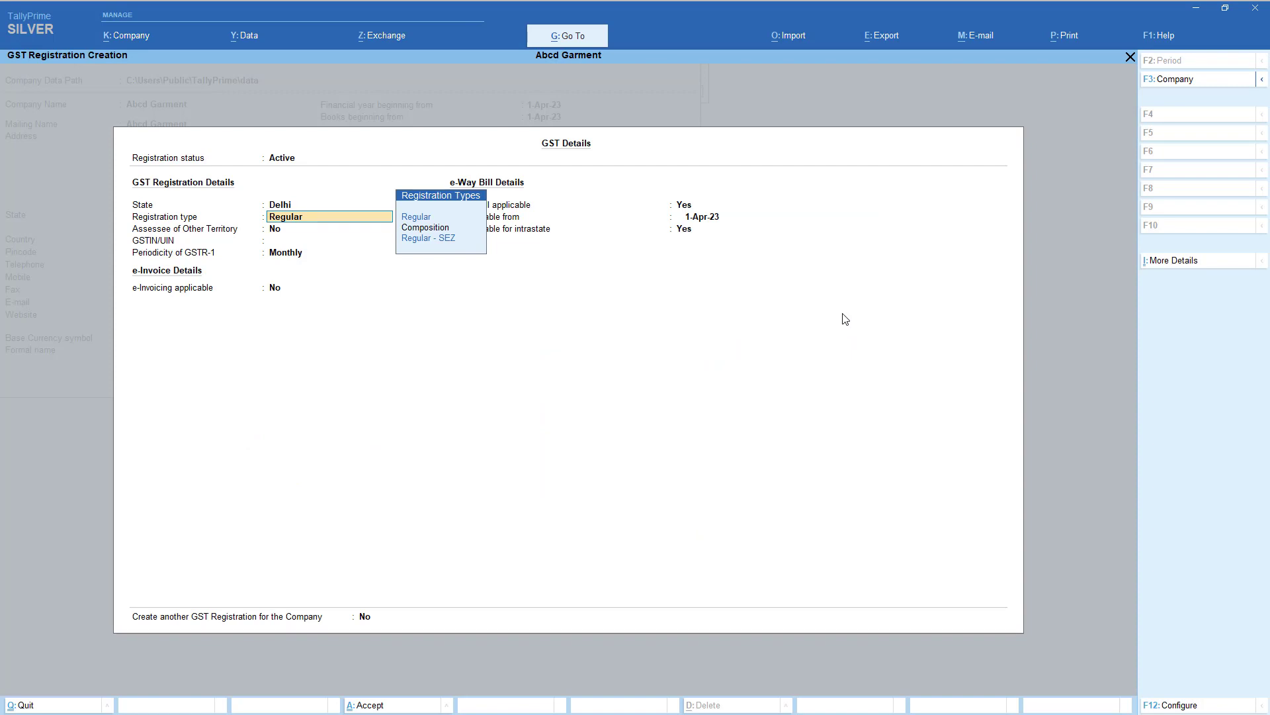
key("Down")
key("Down")
key("Down")
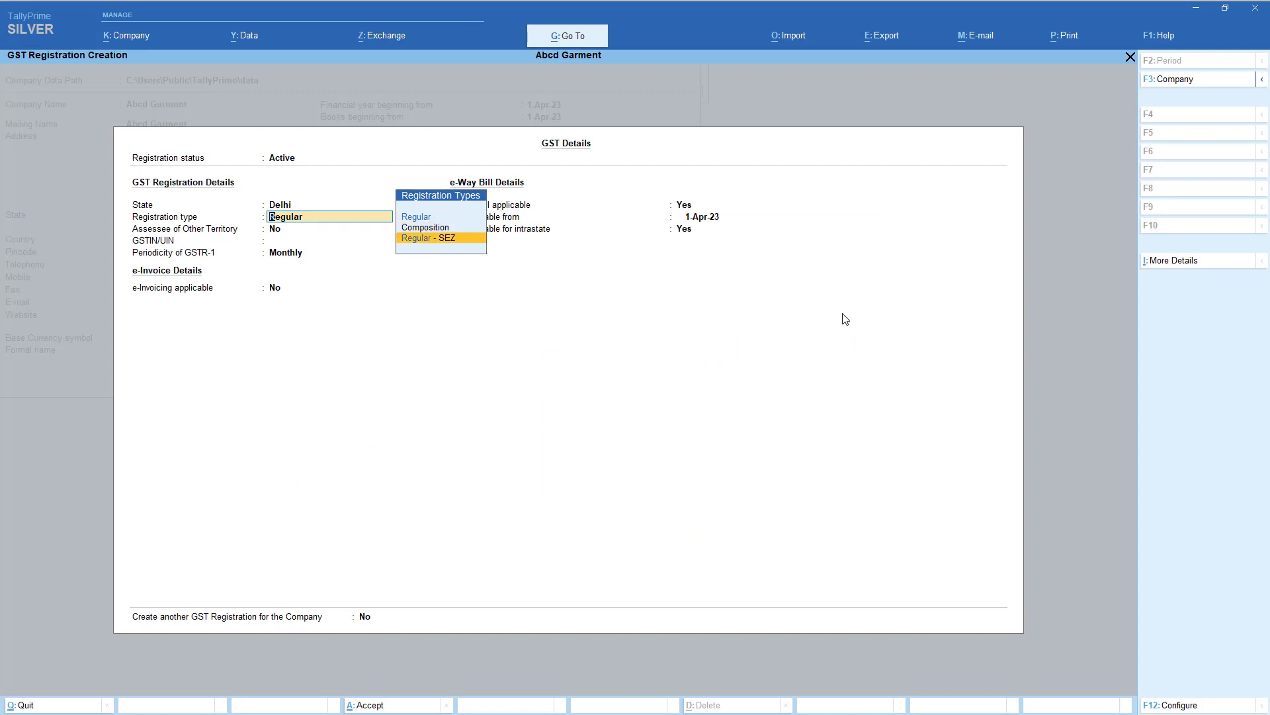
key("Up")
key("Up")
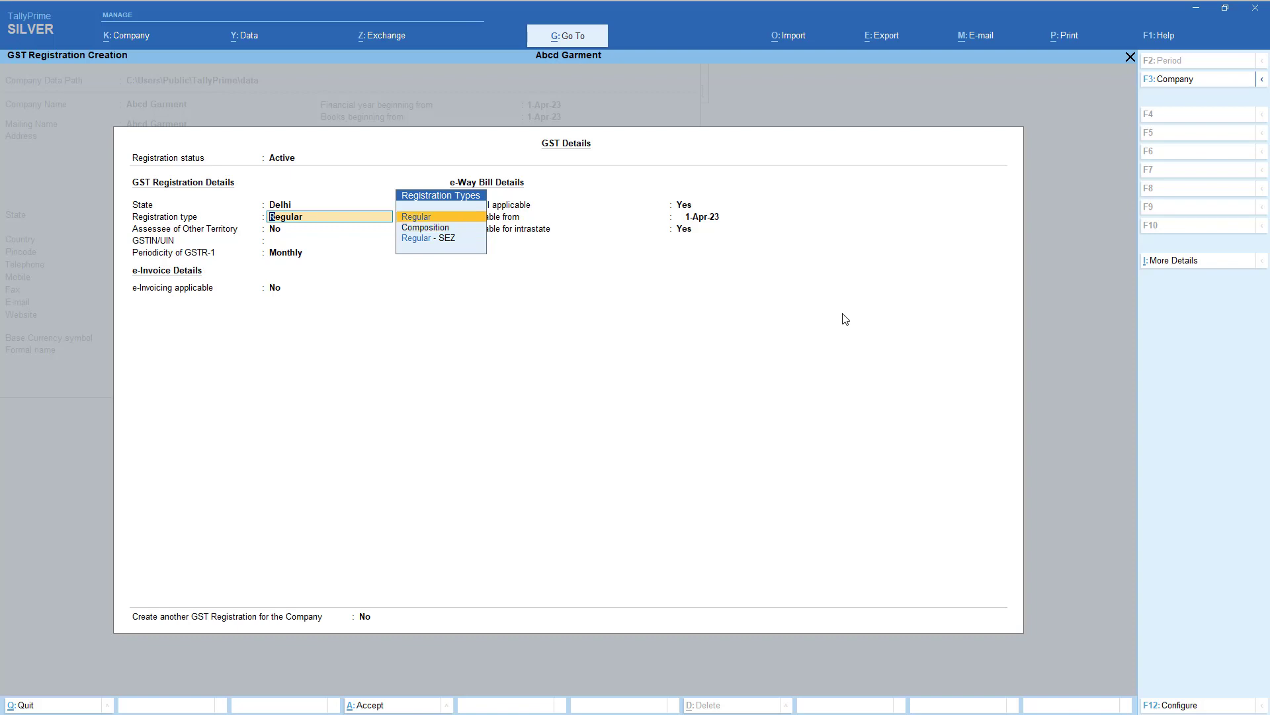
key("Return")
key("Return")
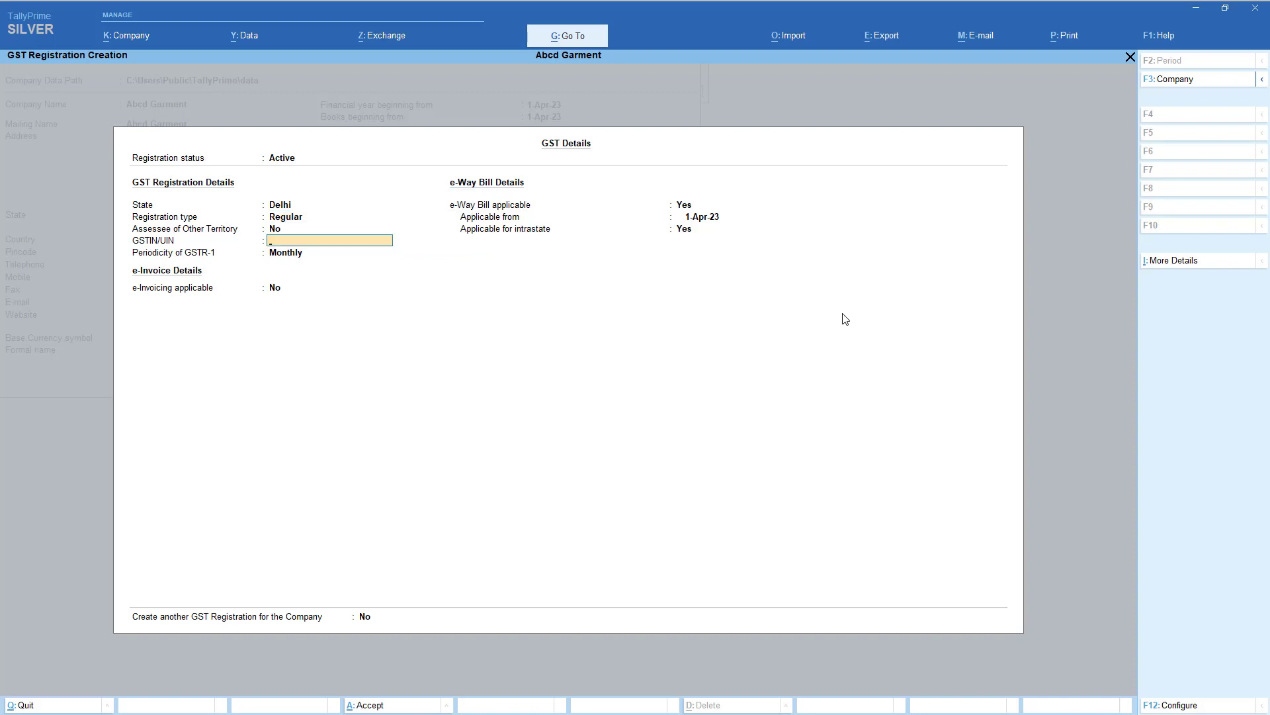
type("07ABCDE1234F1Z2")
key("Return")
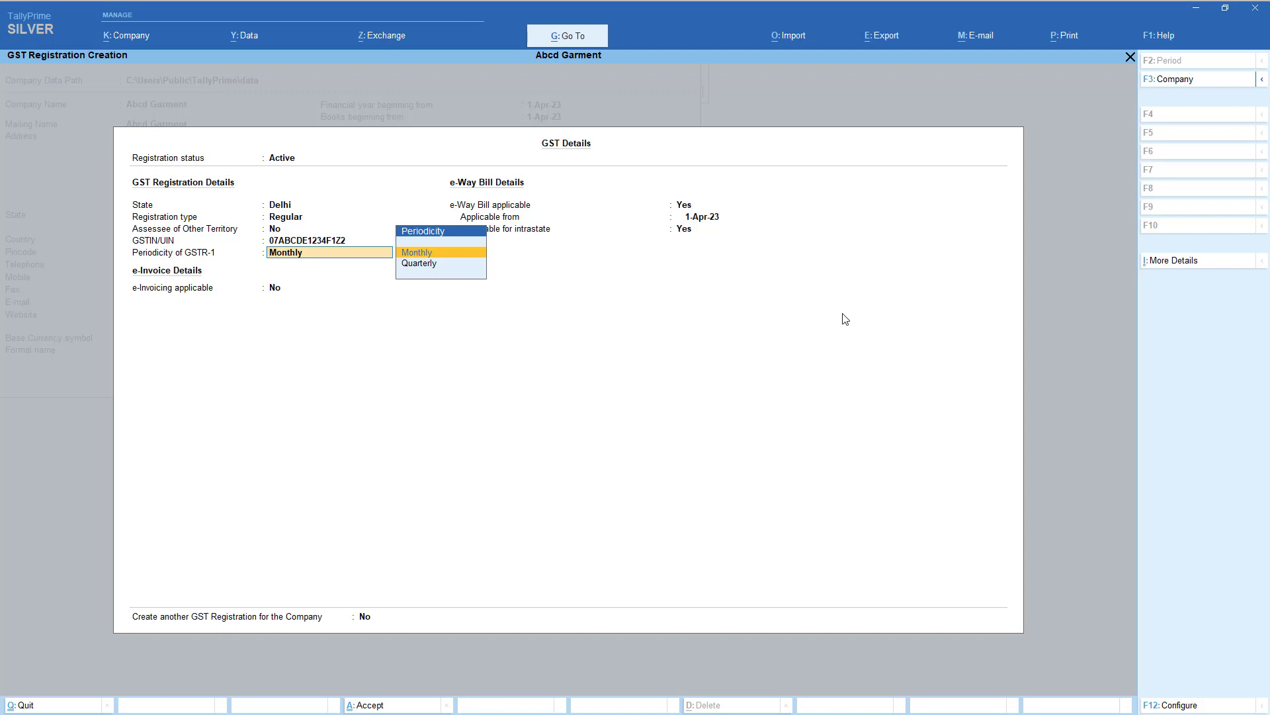
- Keep GSTR-1 periodicity Monthly, set e-Way Bill applicable to No, and save the GST details
key("Down")
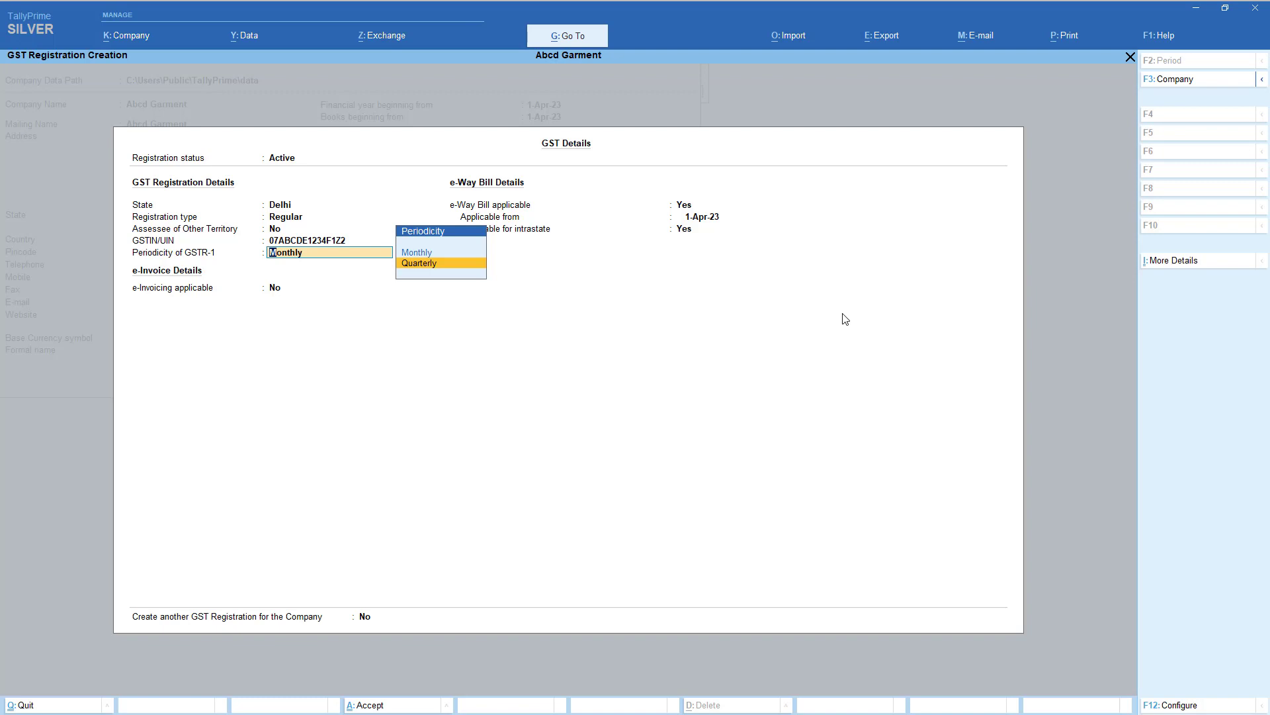
key("Up")
key("Down")
key("Up")
key("Return")
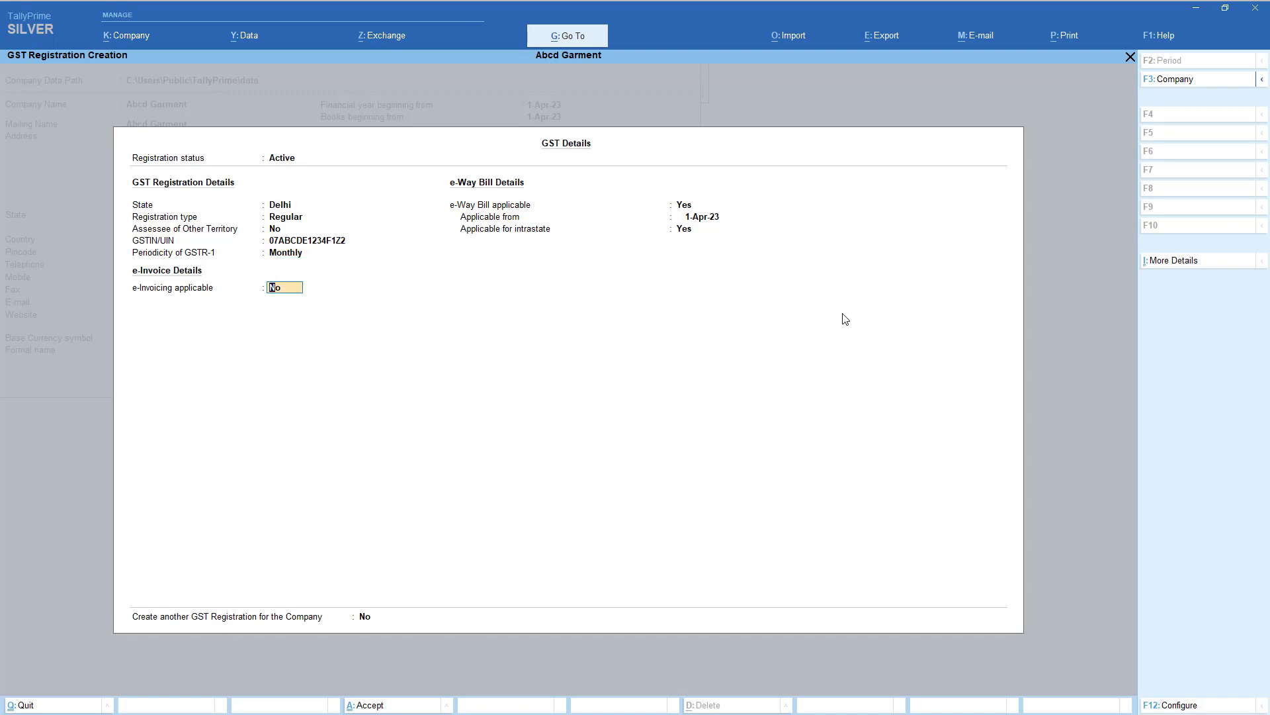
key("Return")
type("n")
key("Return")
key("Return")
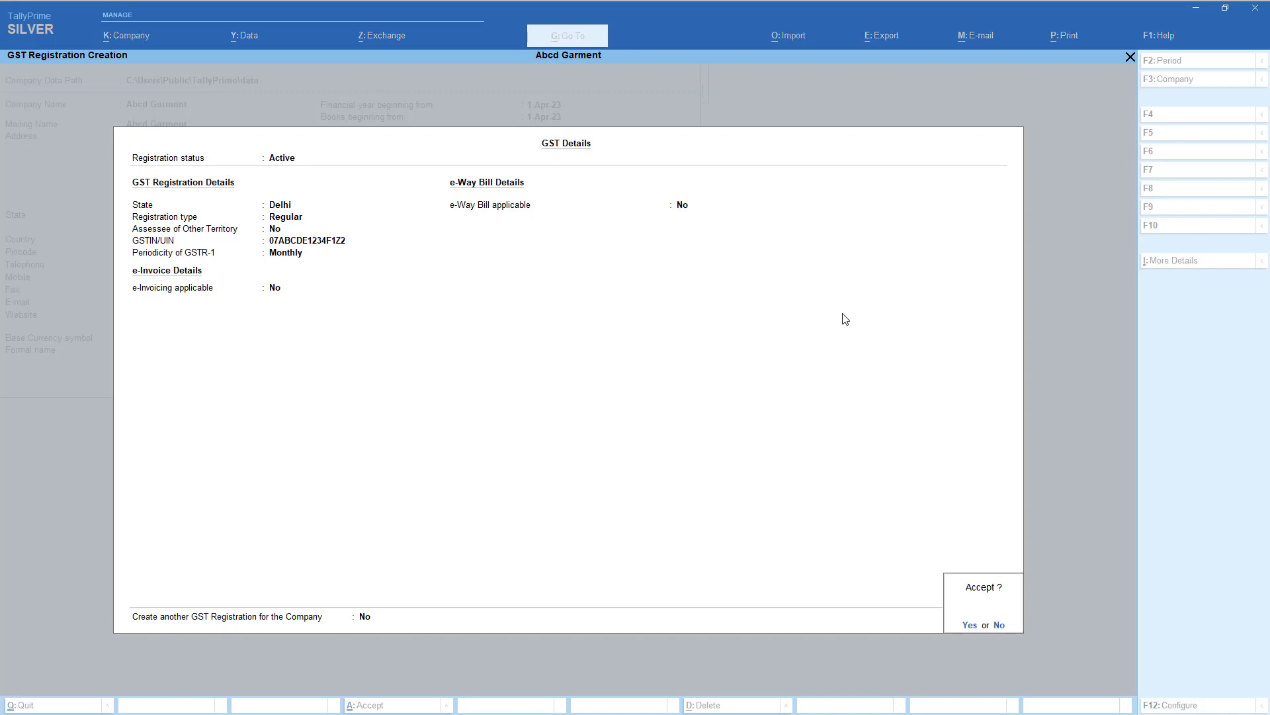
key("Return")
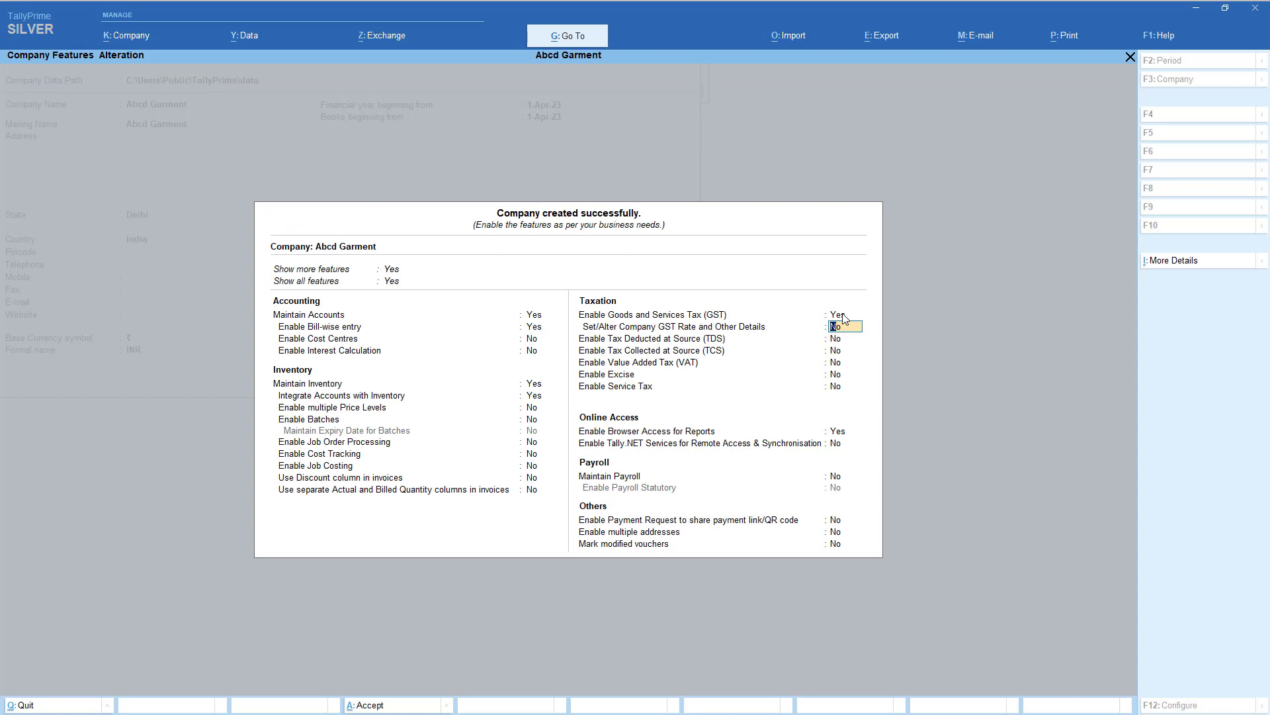
- Save the company features for Abcd Garment
key("Return")
key("Return")
key("Return")
key("Return")
key("Return")
key("Return")
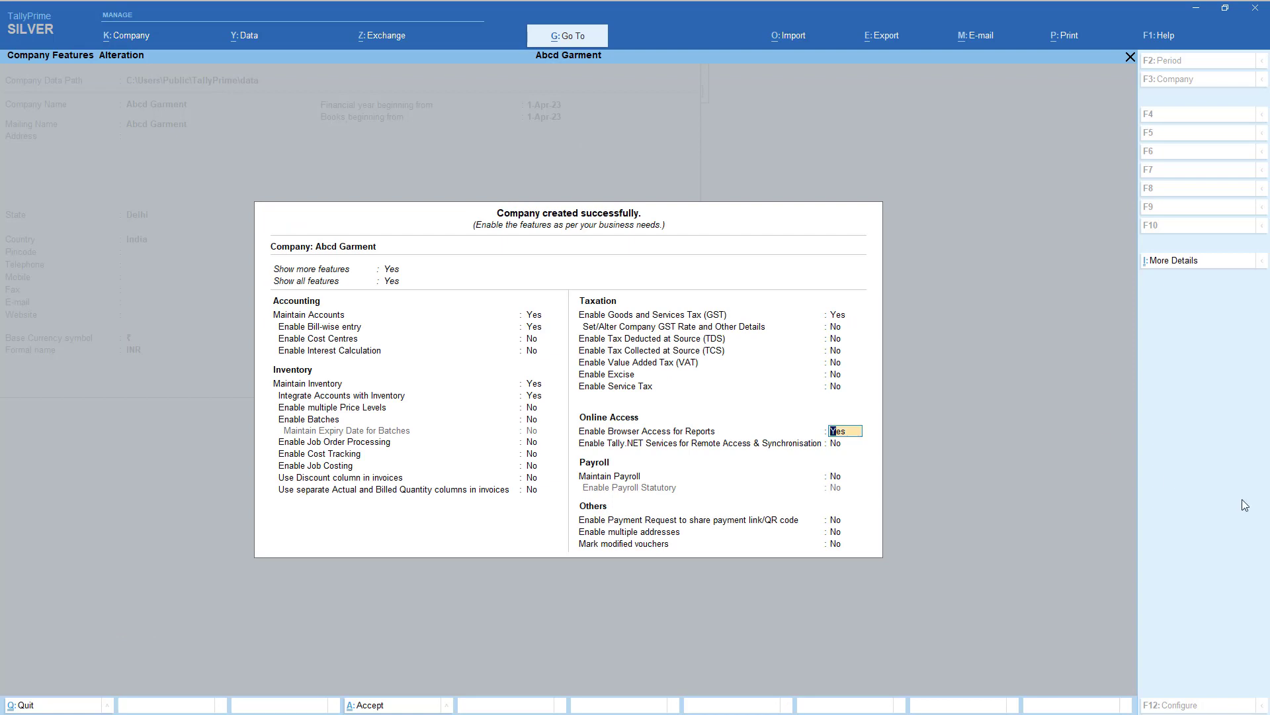
key("Return")
key("ctrl+a")
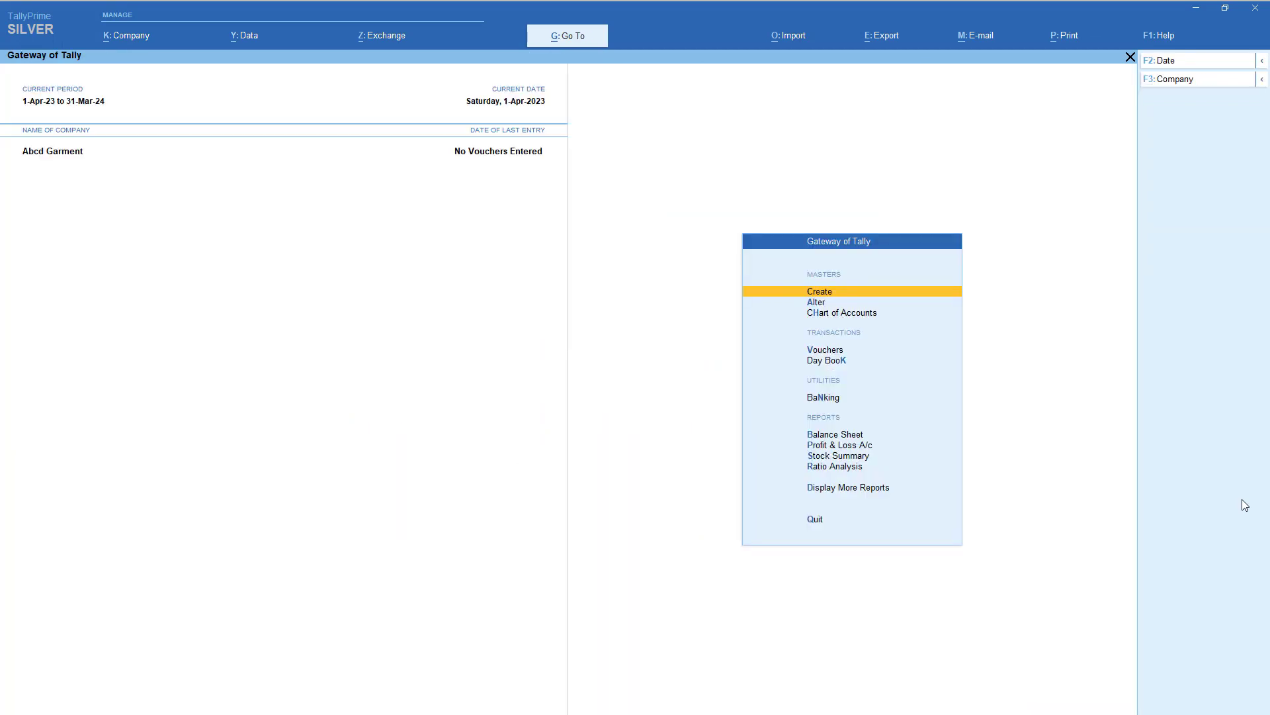
- Reopen company features with F11 and set Set/Alter Company GST Rate and Other Details to Yes
key("F11")
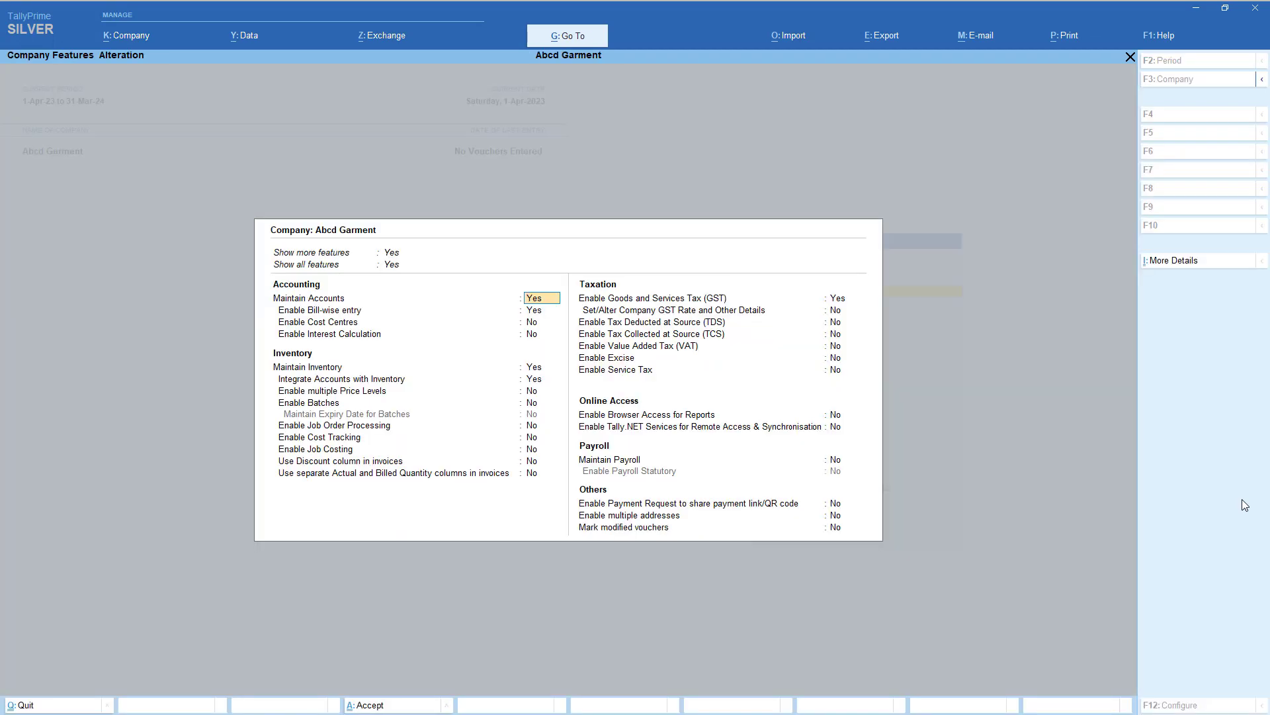
key("Return")
key("Return")
key("Return")
key("Return")
key("Return")
key("Return")
key("Return")
key("Return")
key("Return")
key("Return")
key("Return")
key("Return")
key("Return")
key("Return")
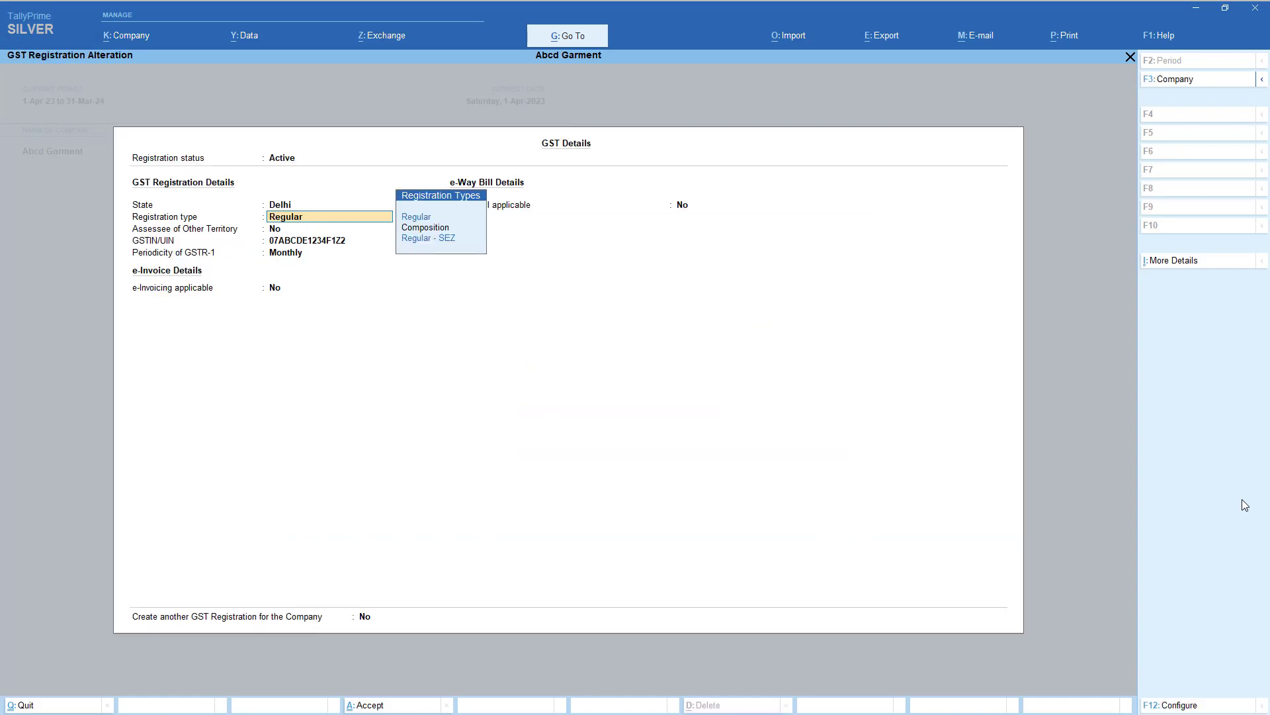
key("Return")
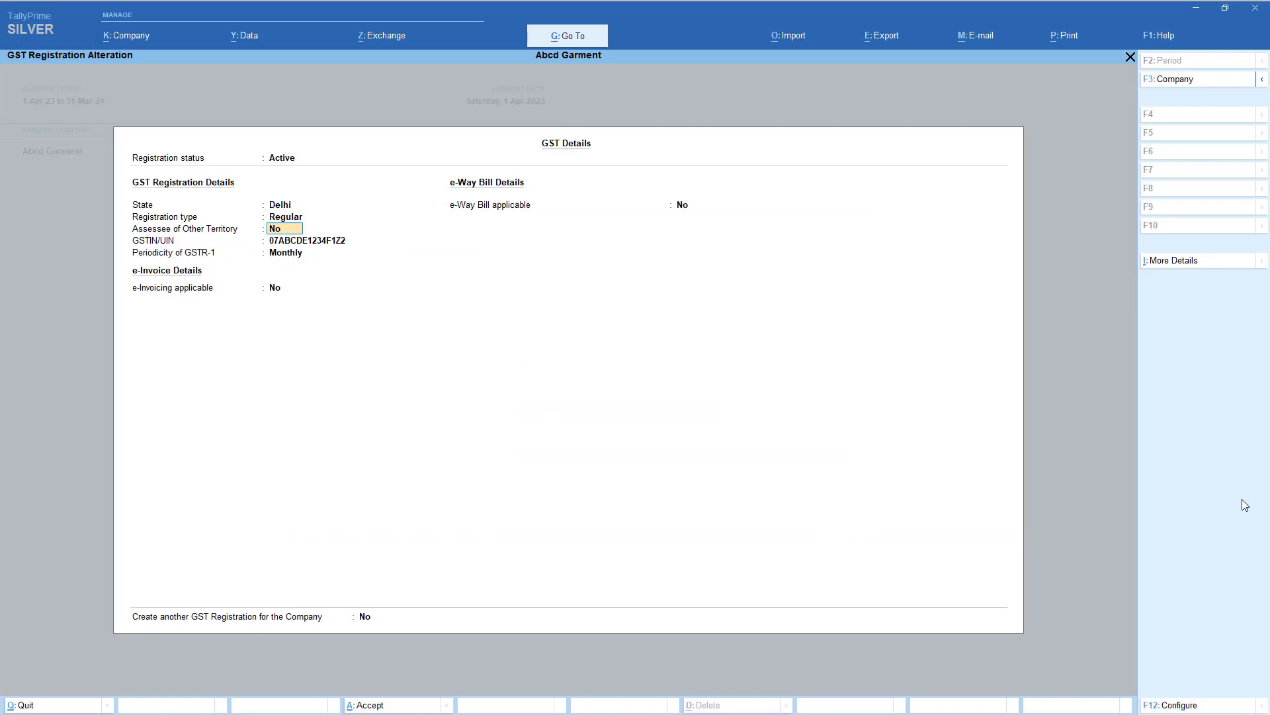
key("ctrl+a")
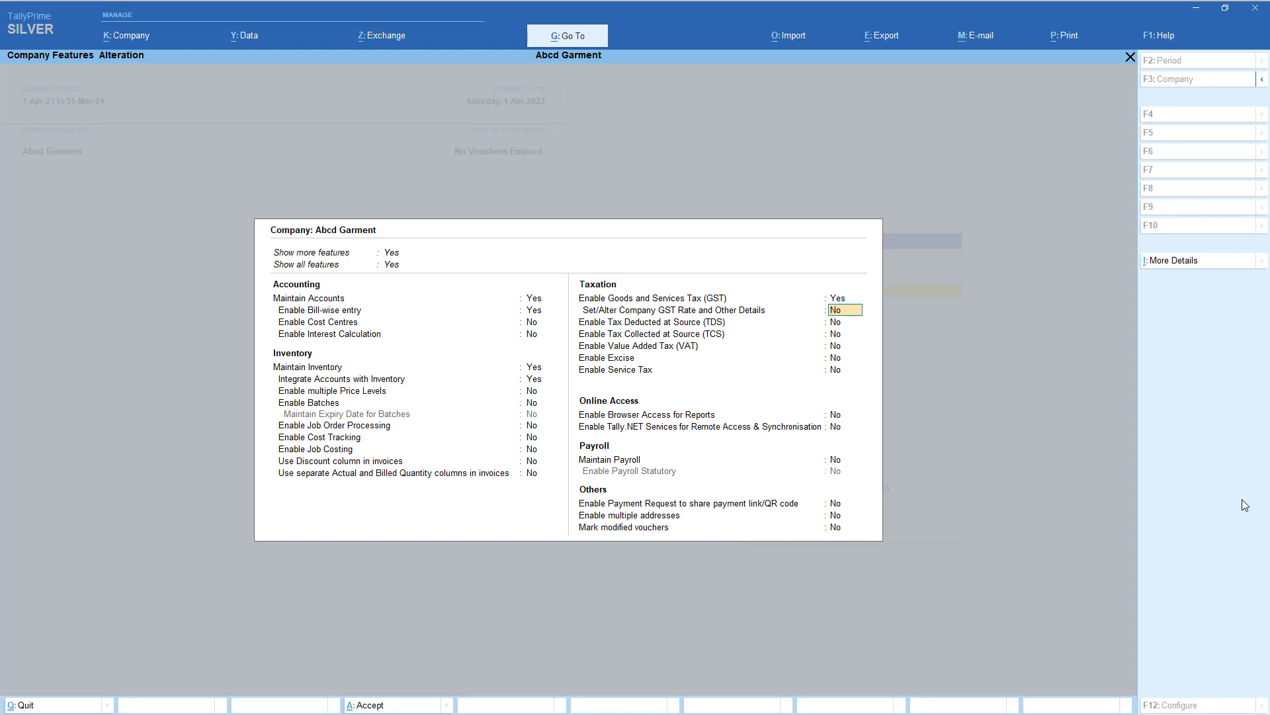
type("yes")
key("Return")
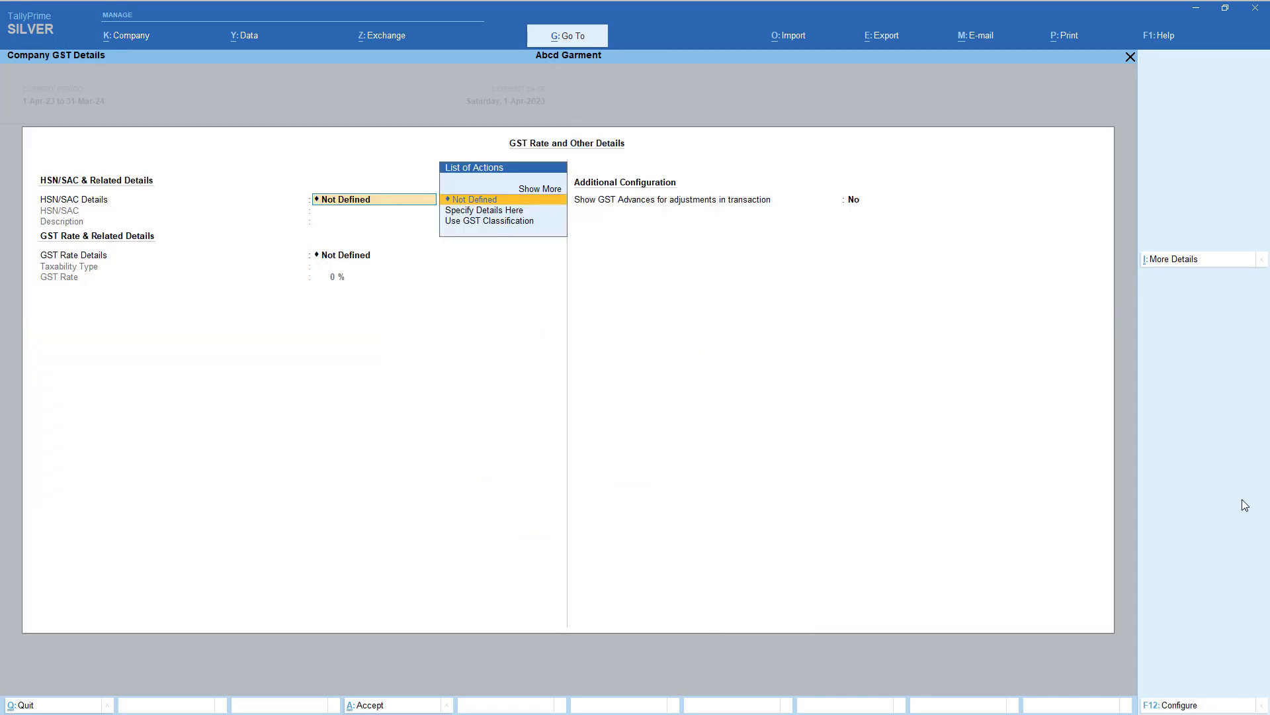
- Choose to specify HSN/SAC details here, leave them blank, and pick an effective date
key("Down")
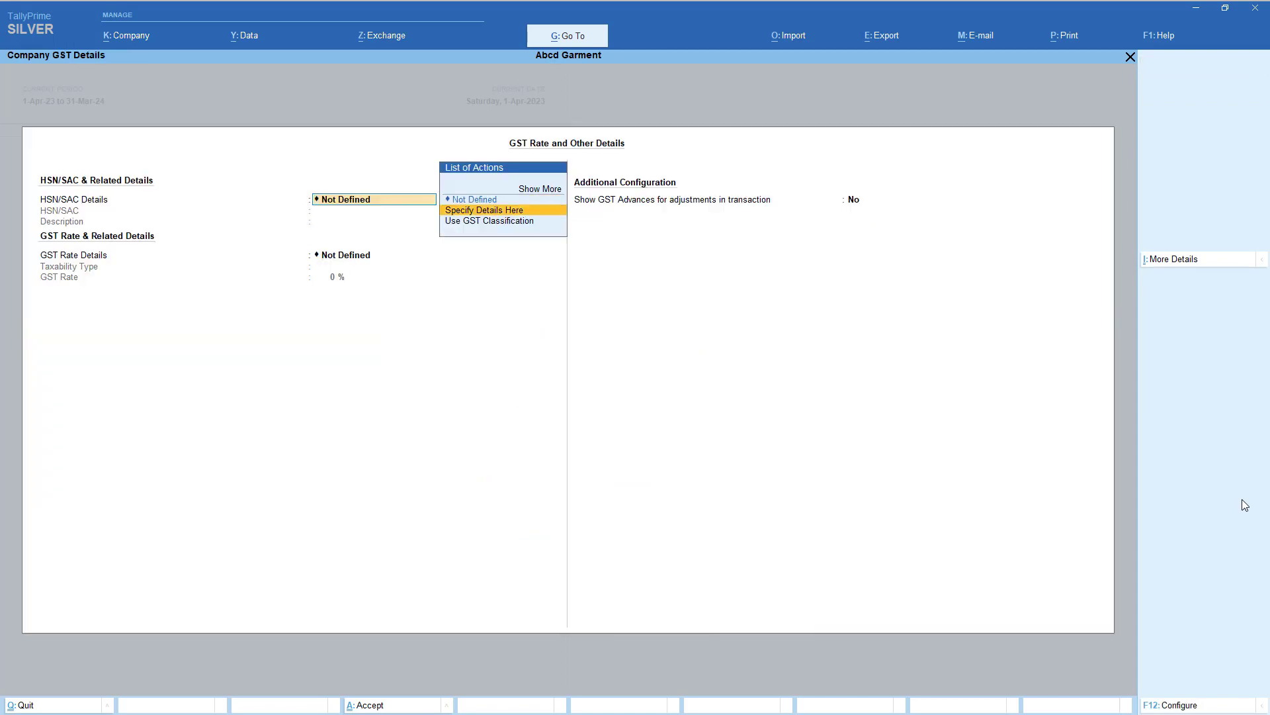
key("Up")
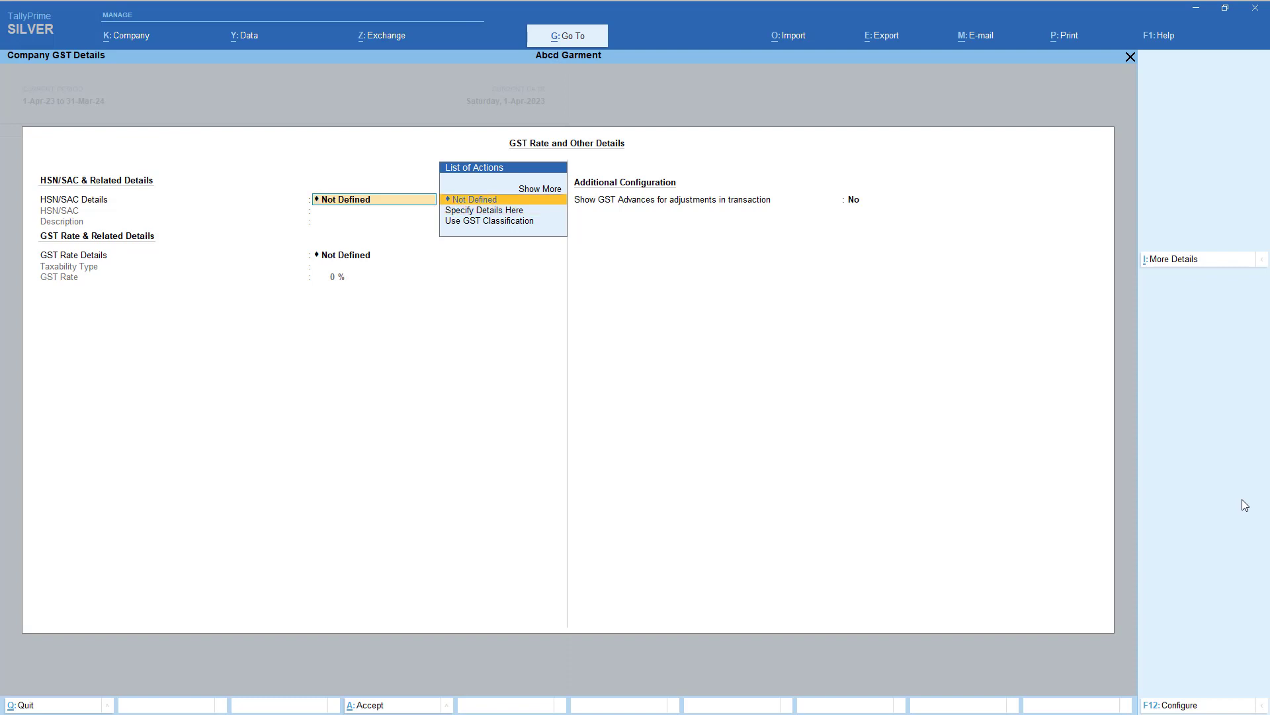
key("Down")
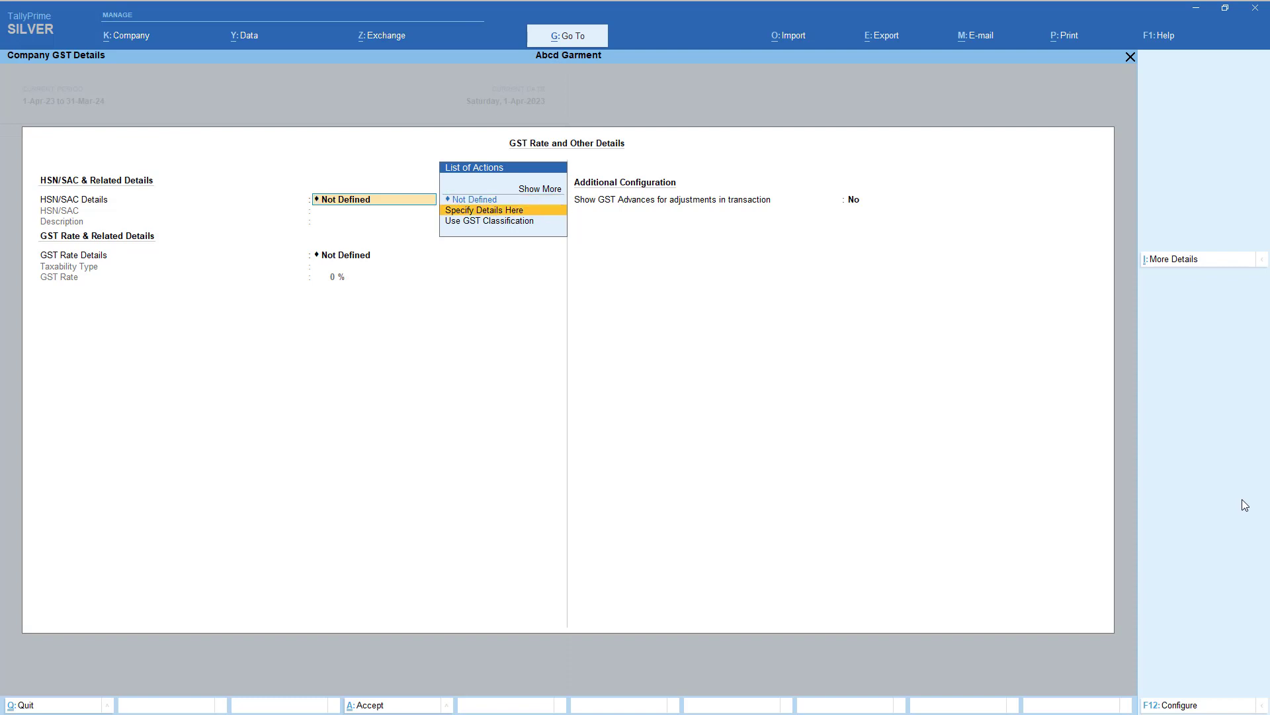
key("Return")
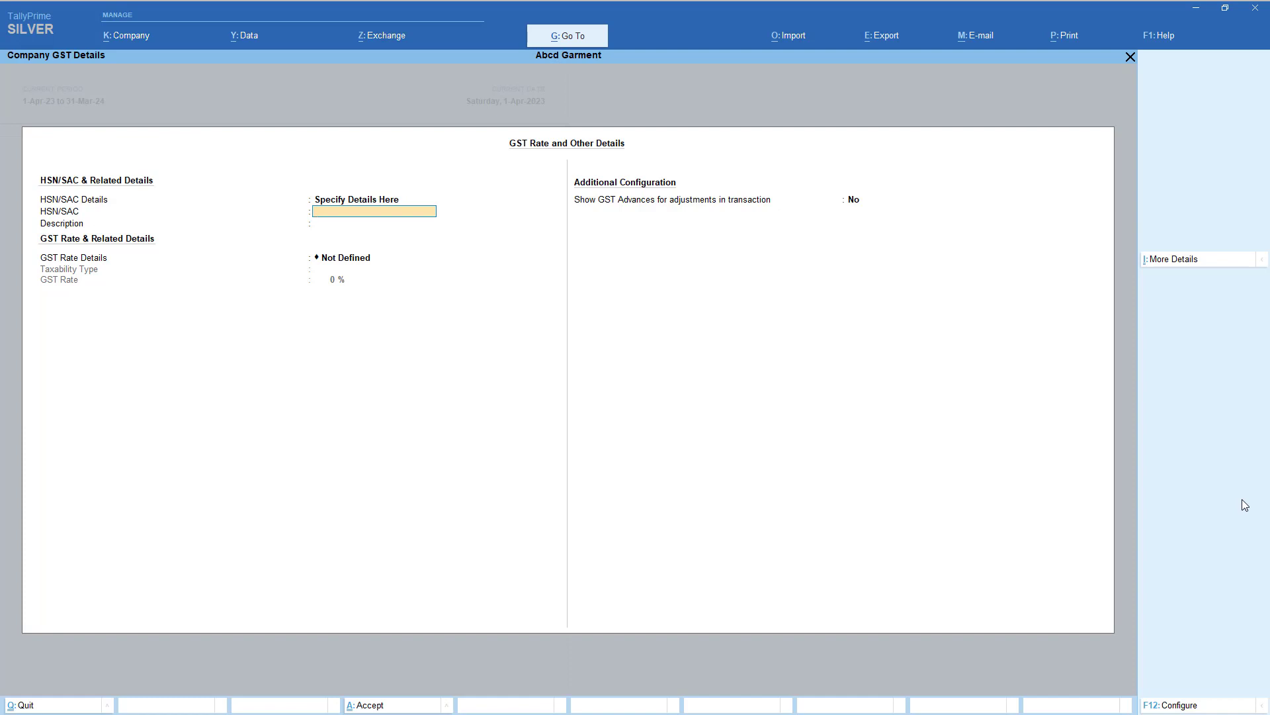
key("Return")
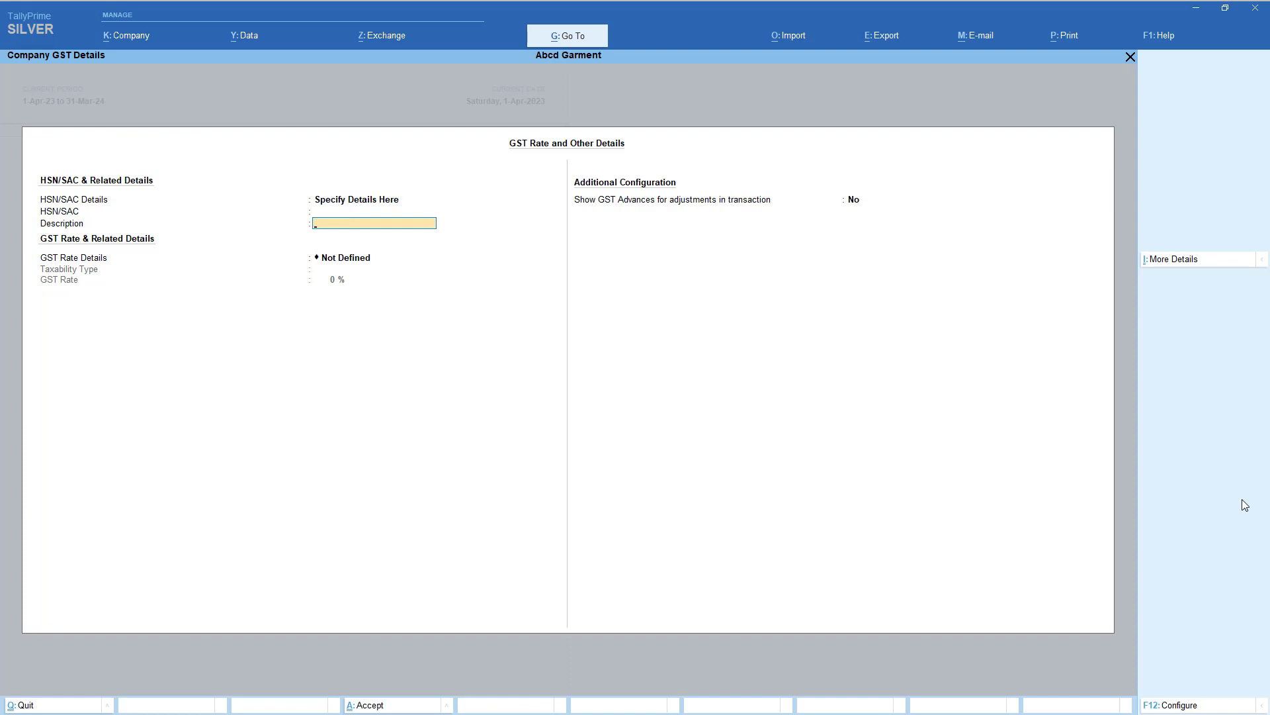
key("ctrl+a")
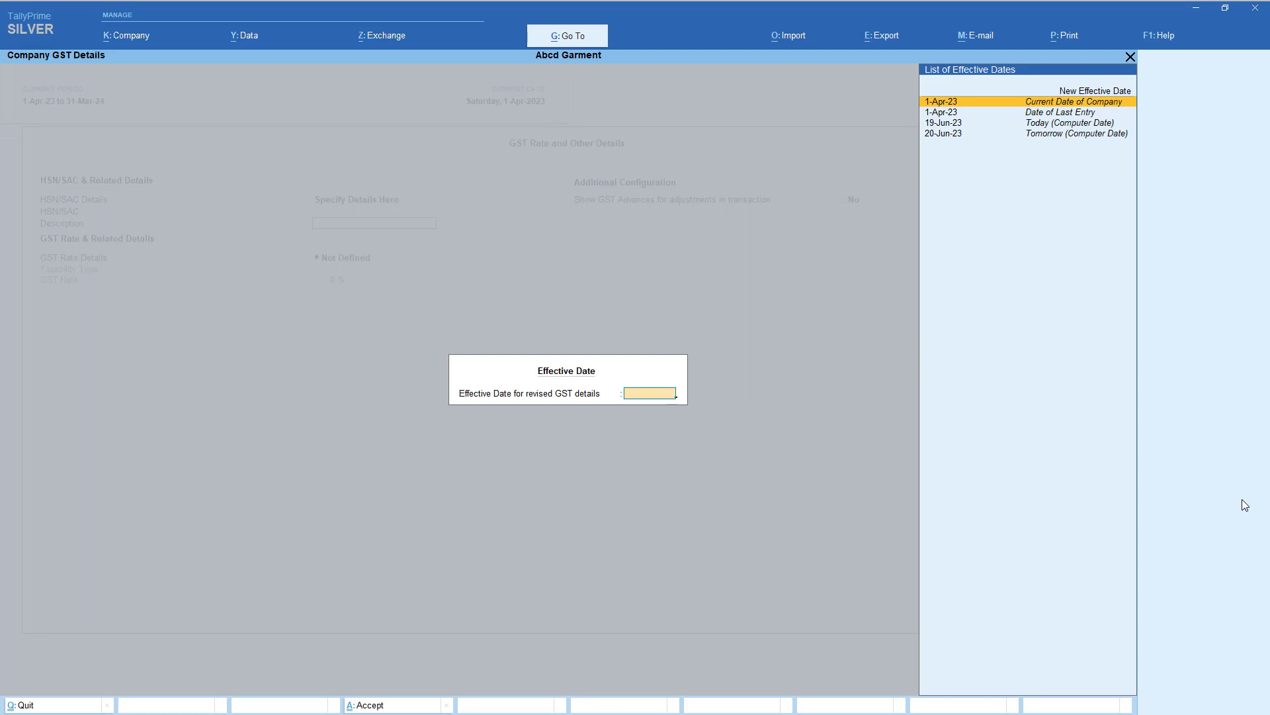
key("Down")
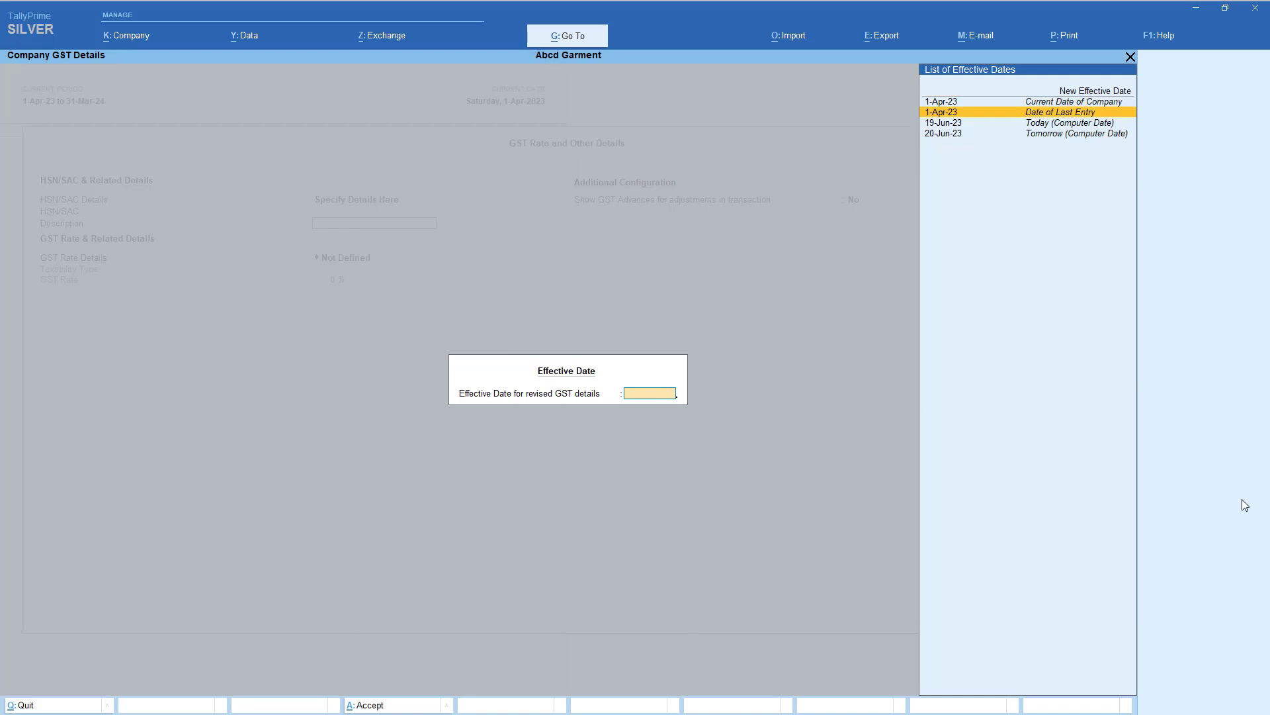
key("Down")
key("Down")
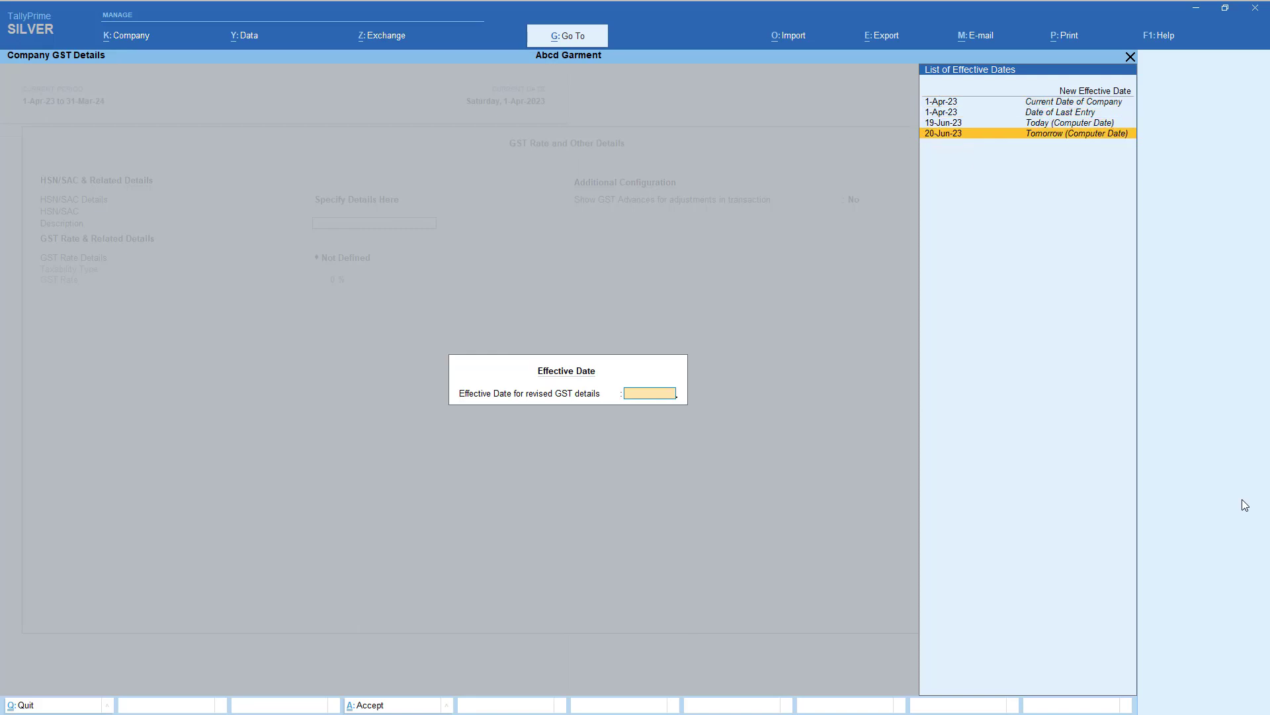
key("Up")
key("Up")
key("Up")
key("Down")
key("Down")
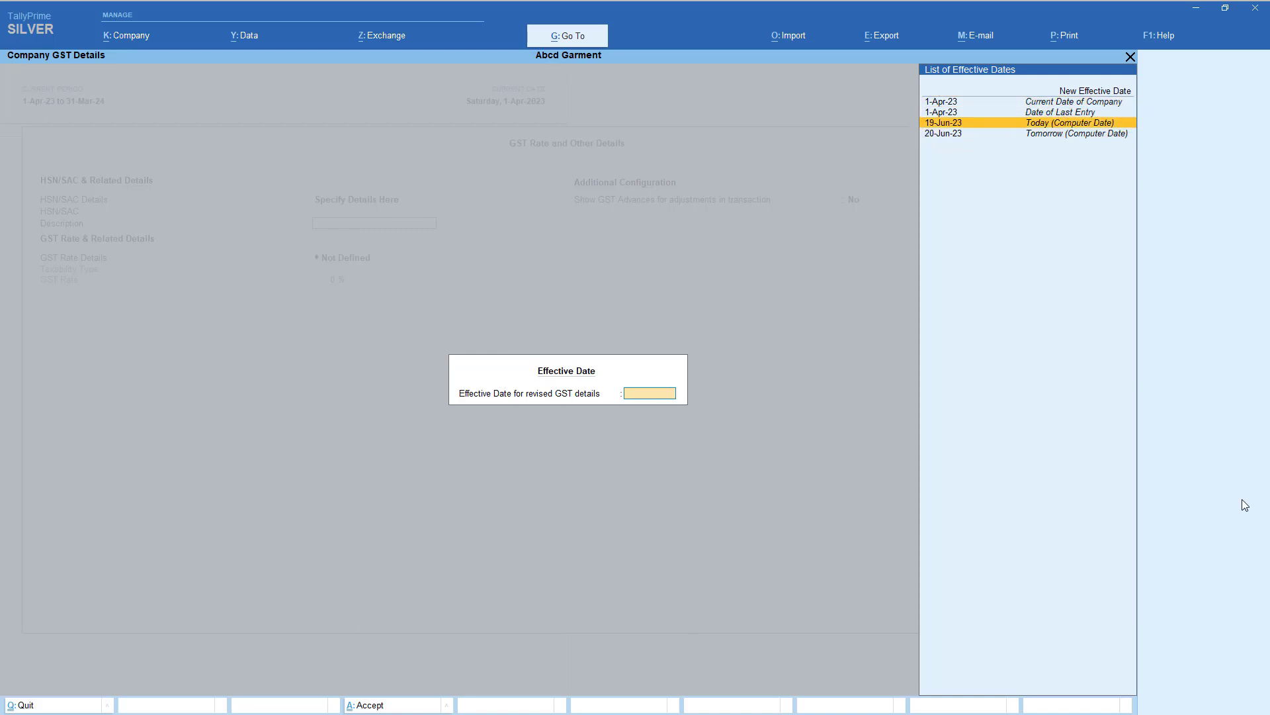
key("Up")
- Specify company GST rate details as Taxable at 5%, effective 19-Jun-23
key("Down")
key("Return")
key("Down")
key("Down")
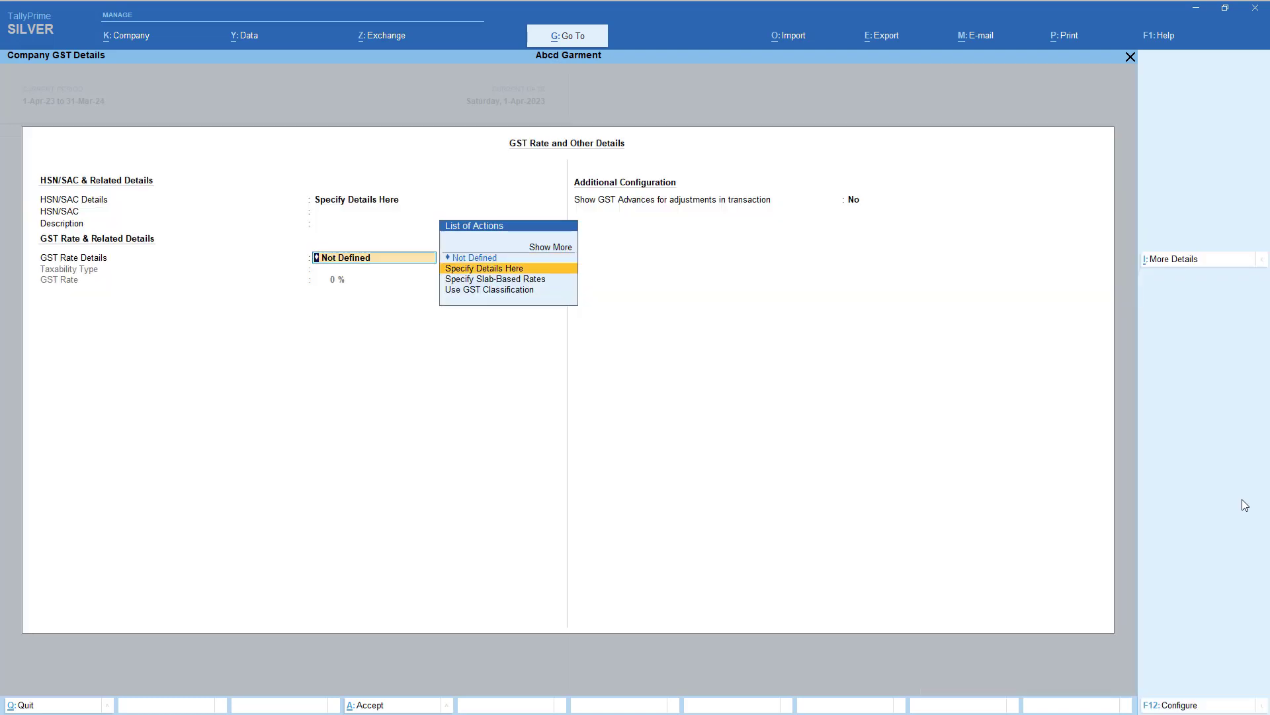
key("Up")
key("Return")
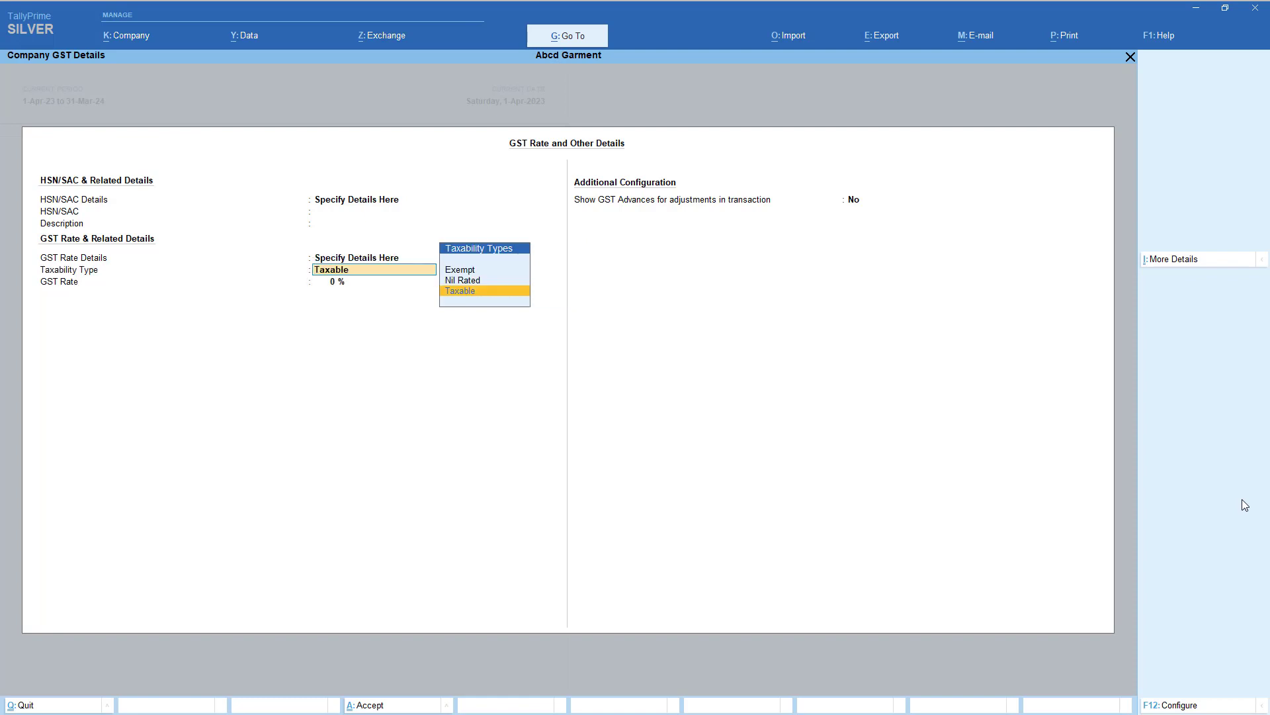
key("Up")
key("Down")
key("Return")
type("5")
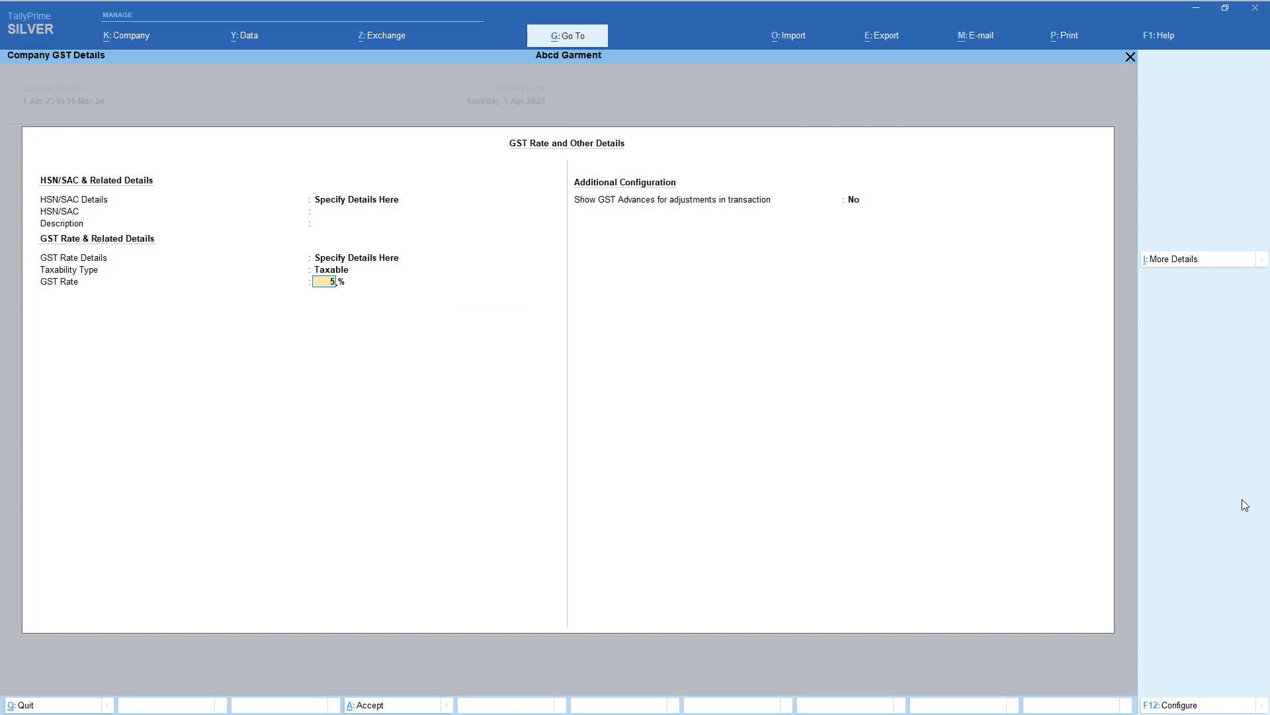
key("Return")
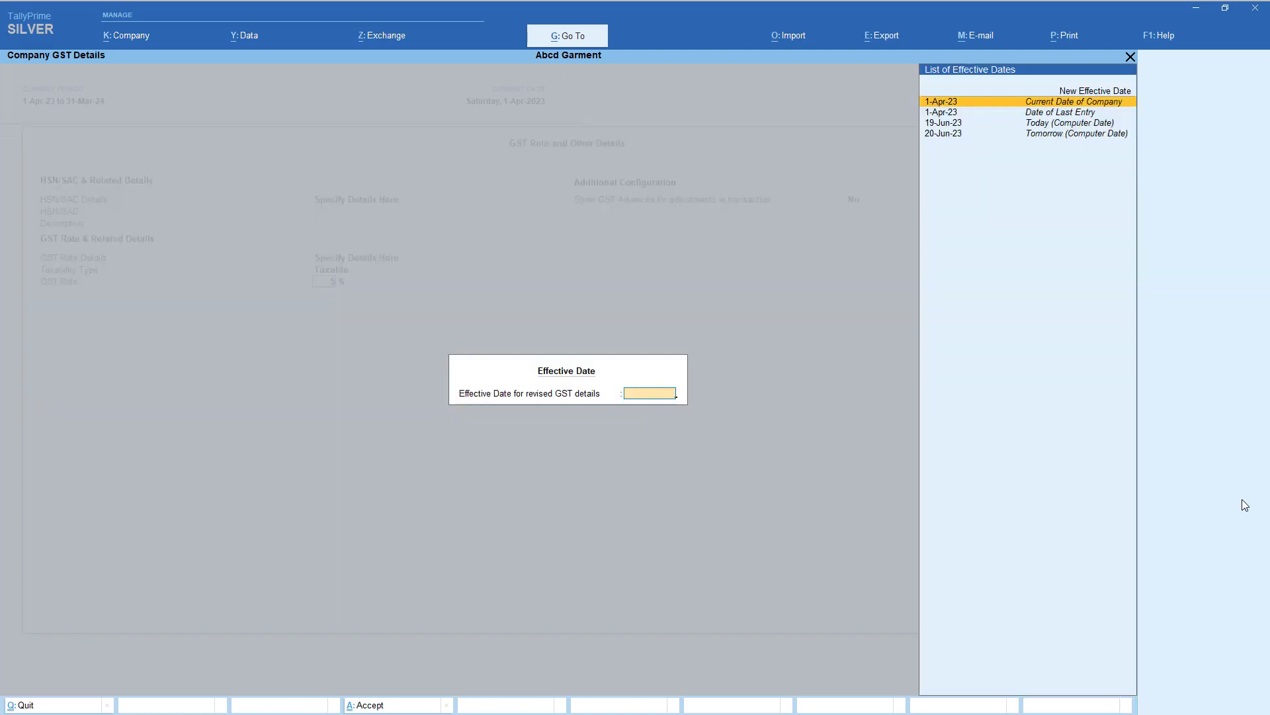
key("Down")
key("Down")
key("Return")
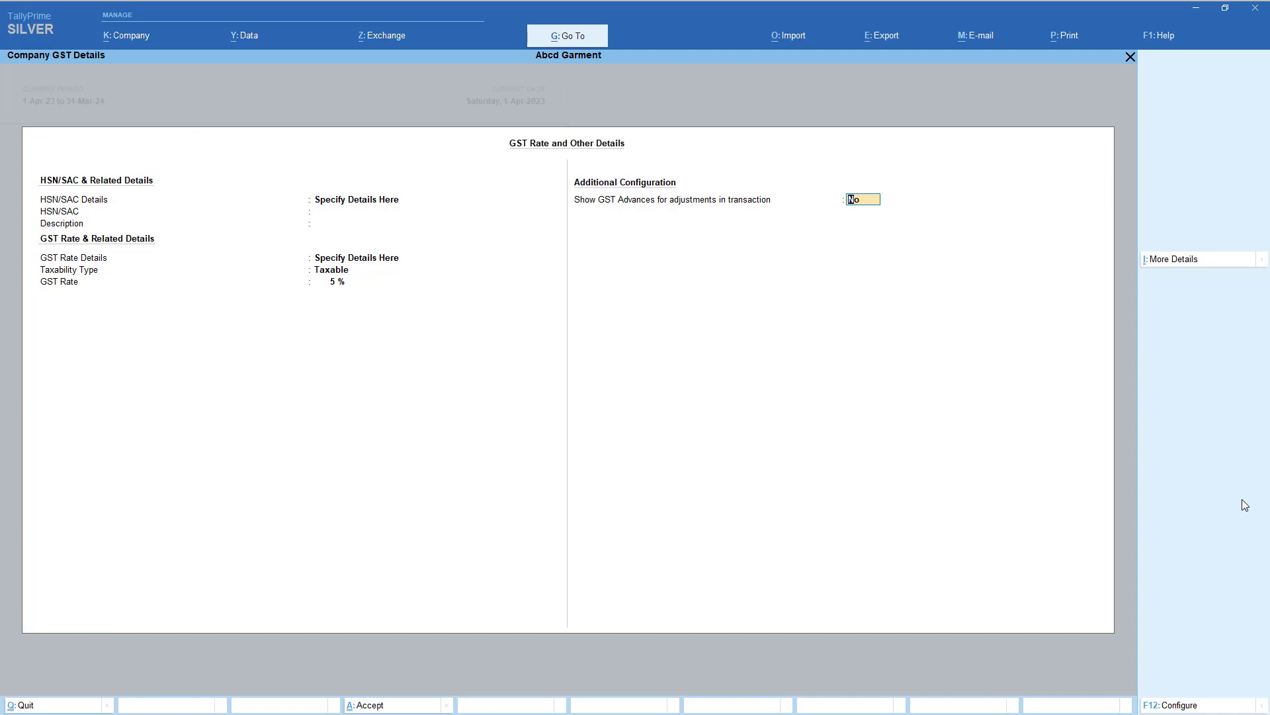
- Revert HSN/SAC and GST rate details to Not Defined and save with the 19-Jun-23 date
key("BackSpace")
key("BackSpace")
key("BackSpace")
key("BackSpace")
key("BackSpace")
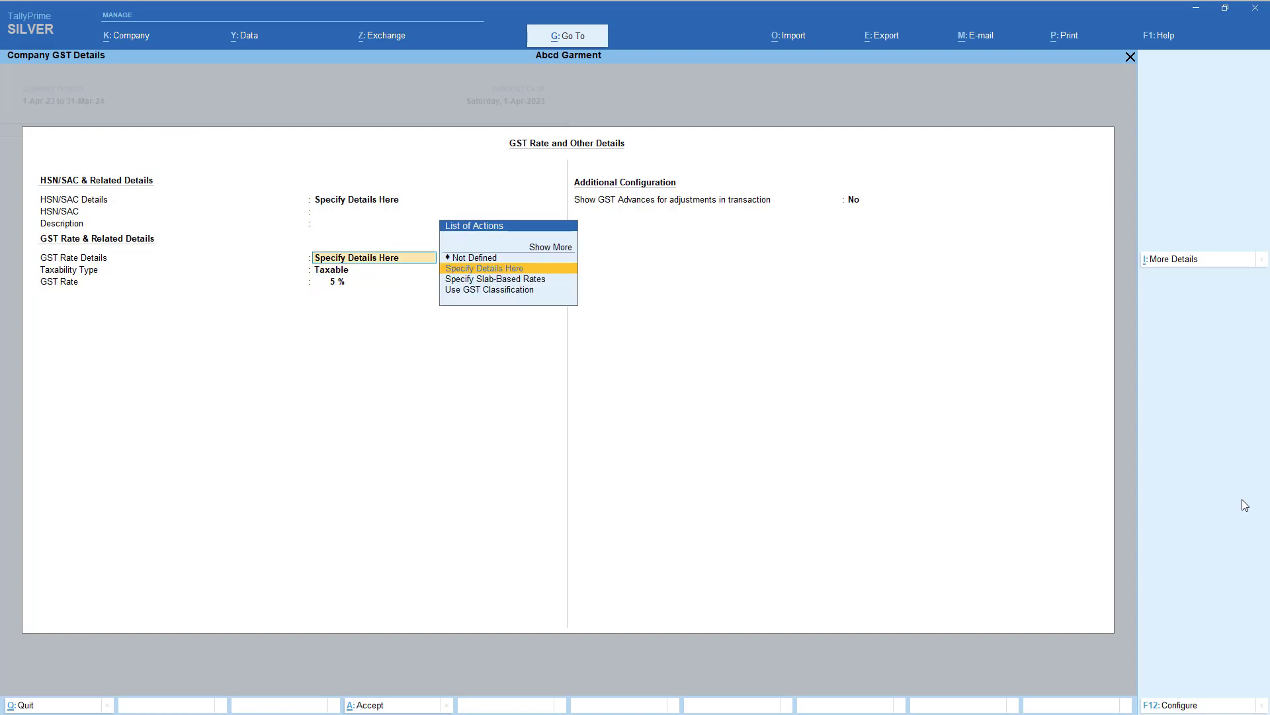
key("BackSpace")
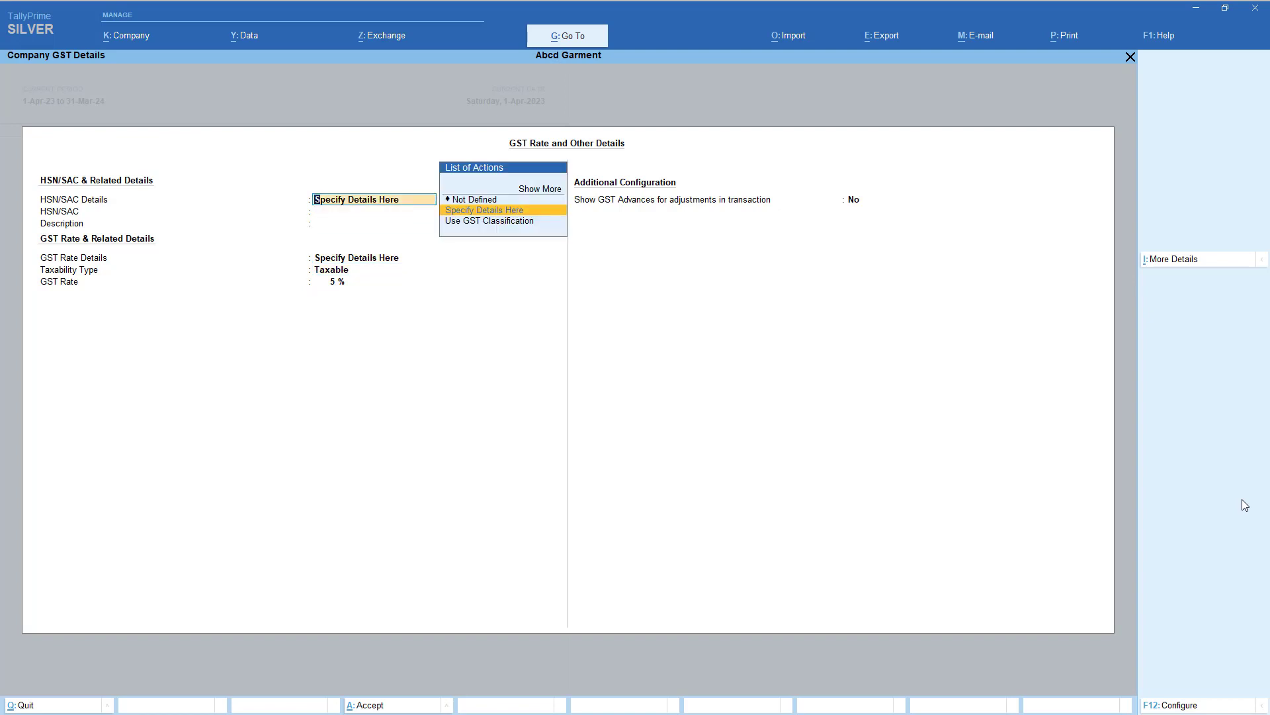
key("Up")
key("Return")
key("ctrl+a")
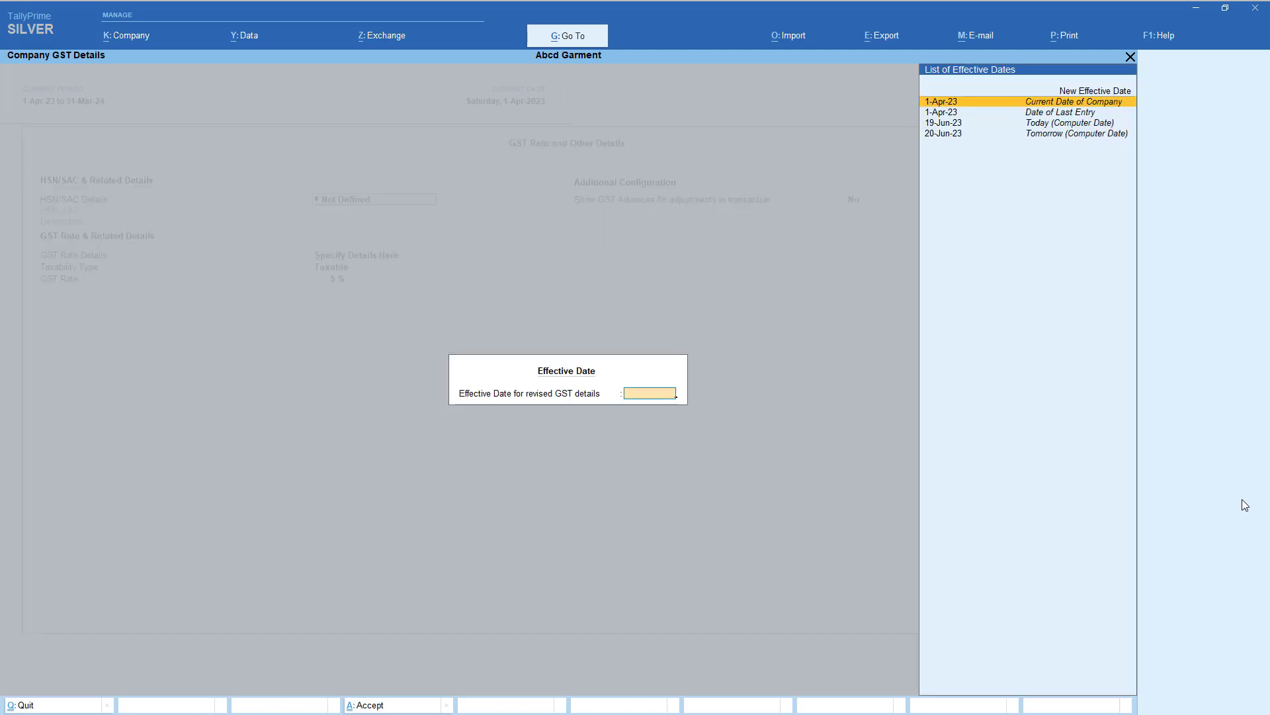
key("Down")
key("Down")
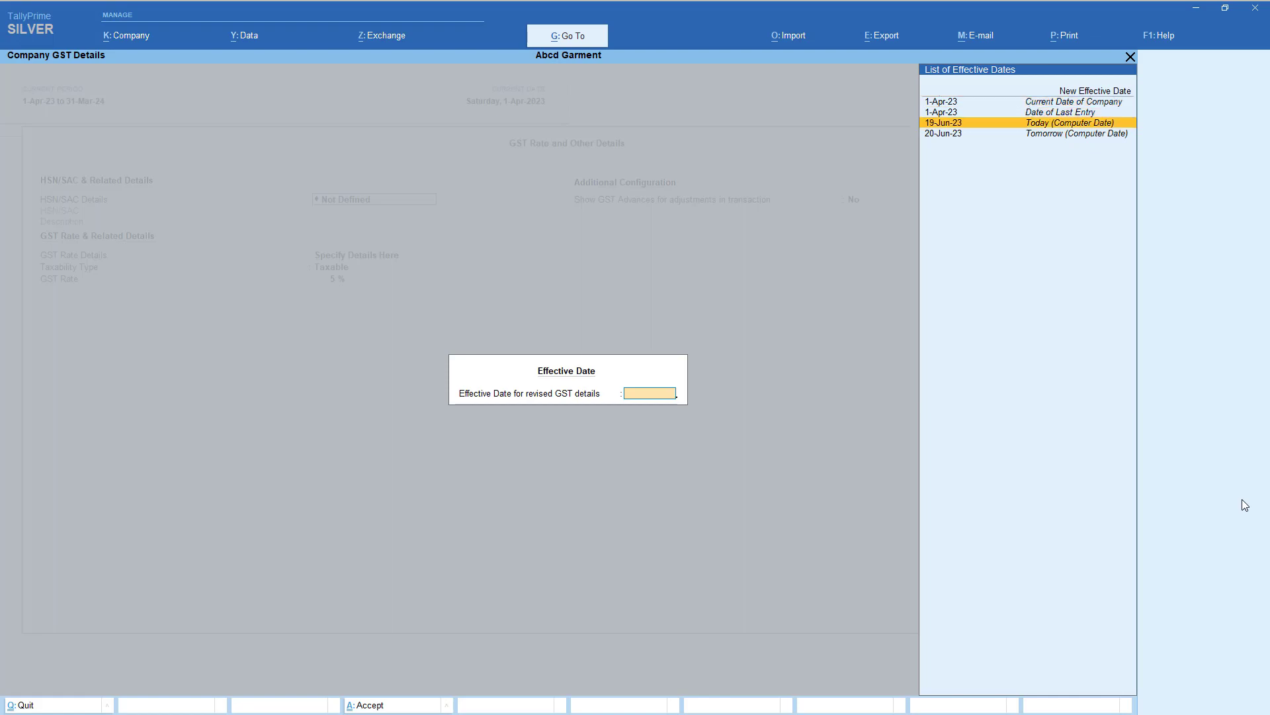
key("Escape")
key("Up")
key("Return")
key("ctrl+a")
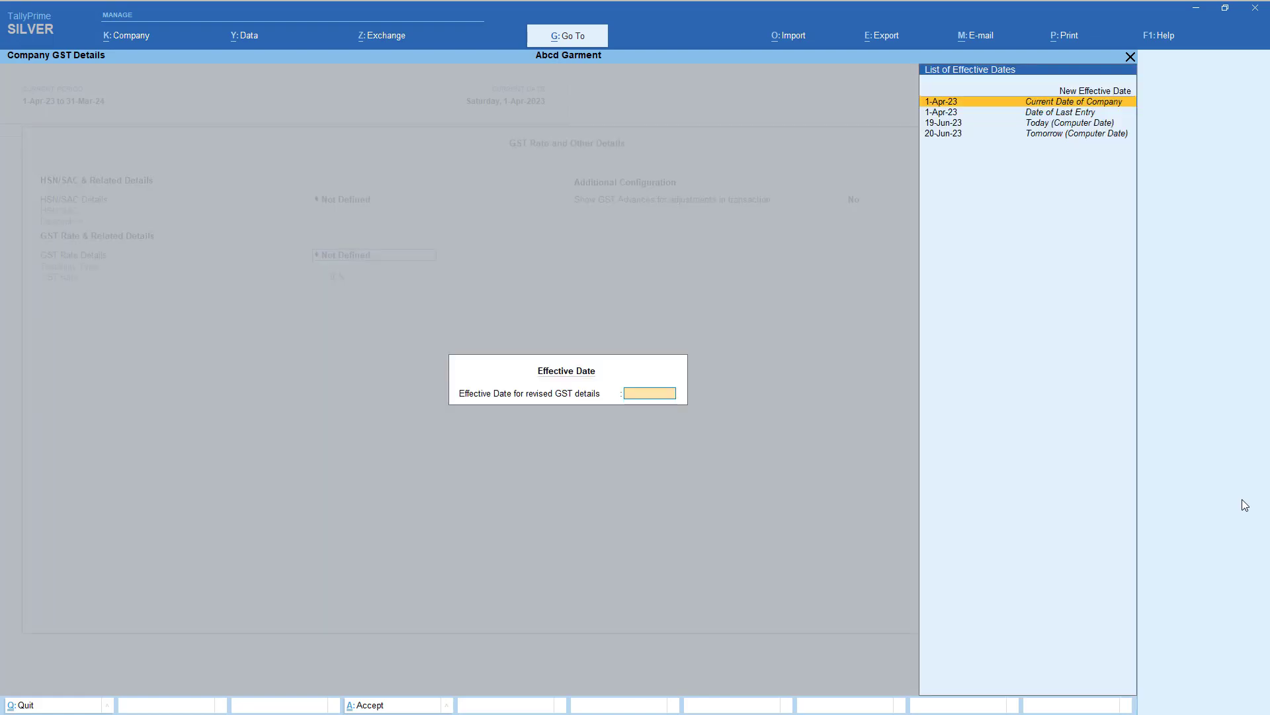
key("Down")
key("Down")
key("Return")
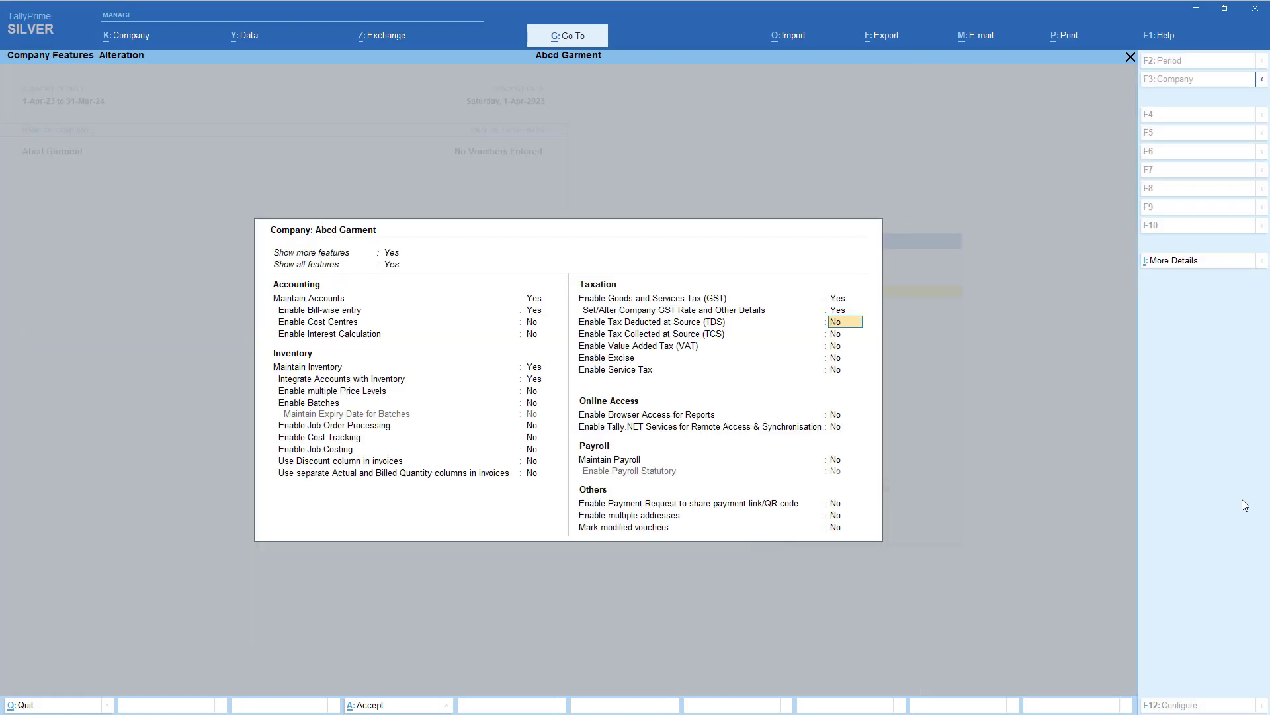
- Accept the company features and start a new Stock Group from the List of Masters
key("ctrl+a")
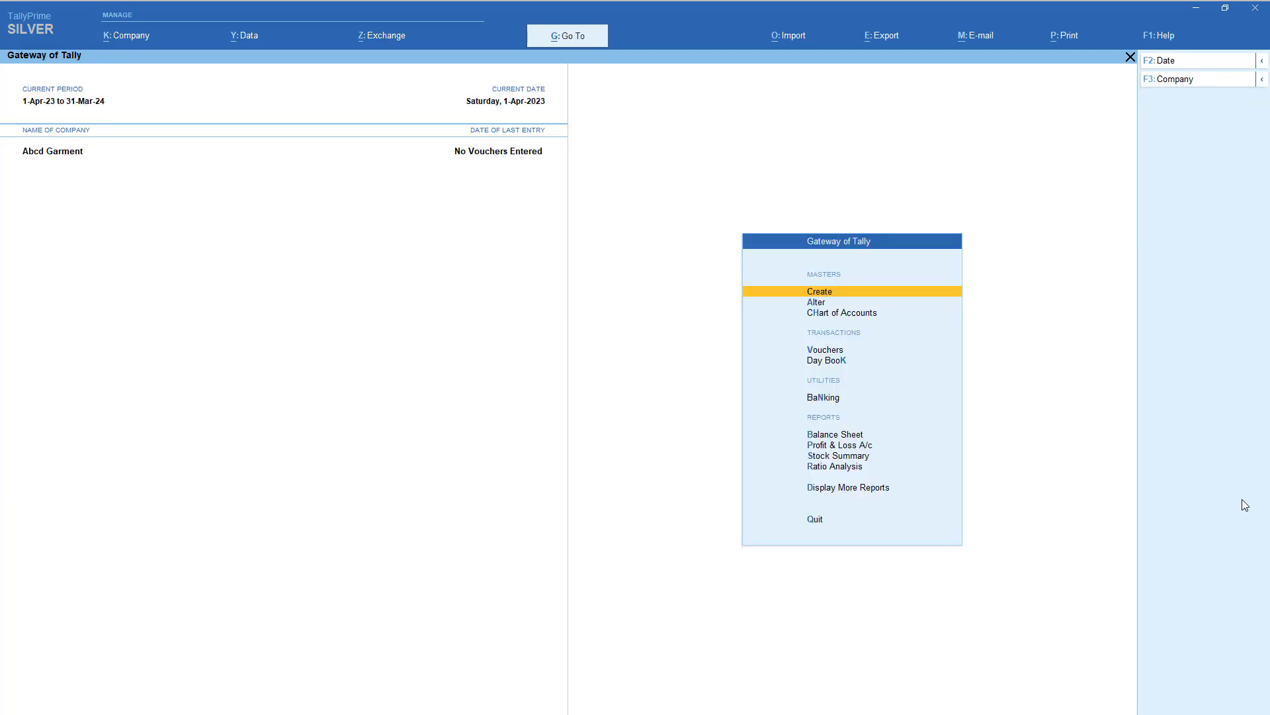
key("Return")
key("Down")
key("Down")
key("Down")
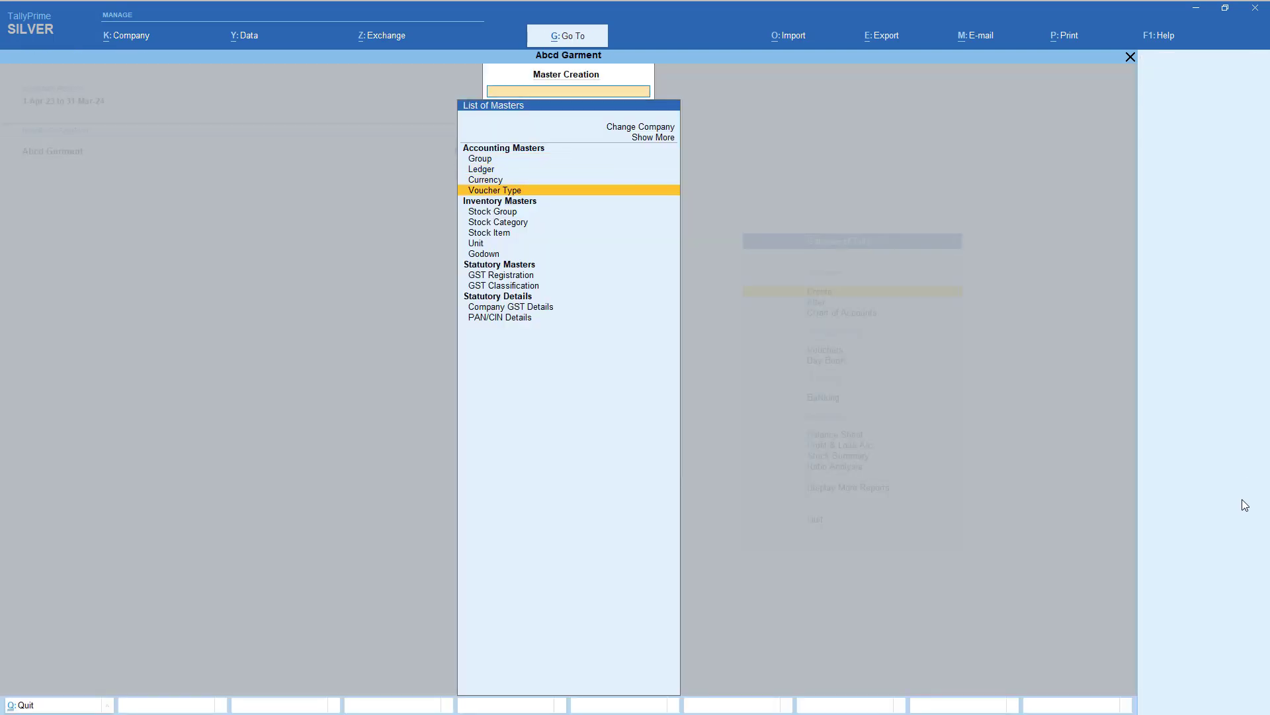
key("Down")
key("Down")
key("Up")
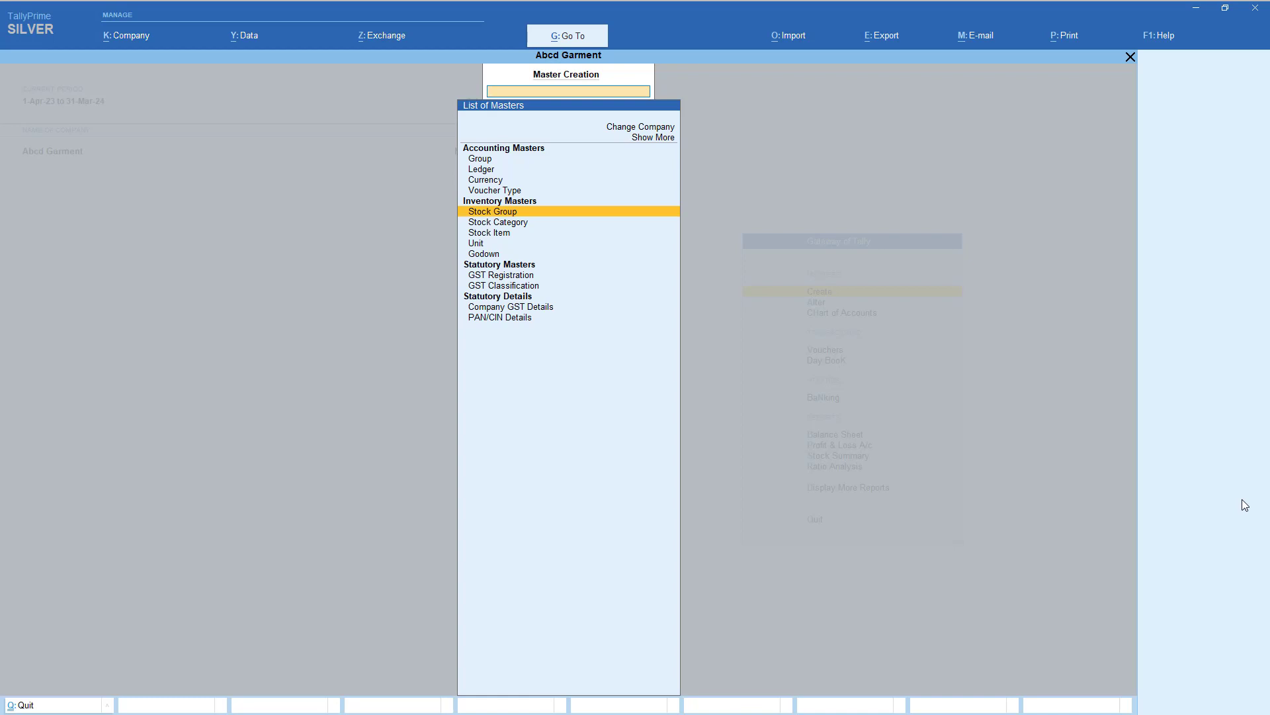
key("Return")
- Save stock group Garment under Primary, with HSN/SAC and GST rate As per Company/Stock Group
type("mwent")
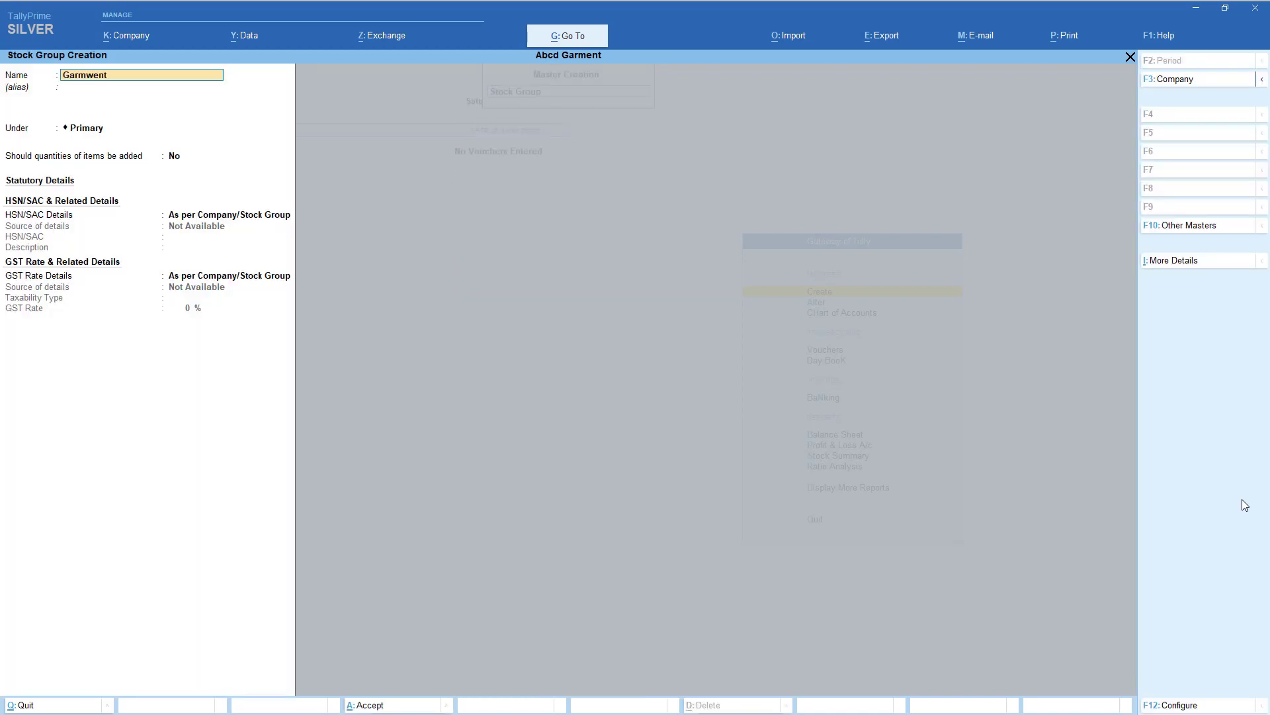
key("BackSpace")
key("BackSpace")
key("BackSpace")
key("Return")
key("Return")
key("Return")
key("Return")
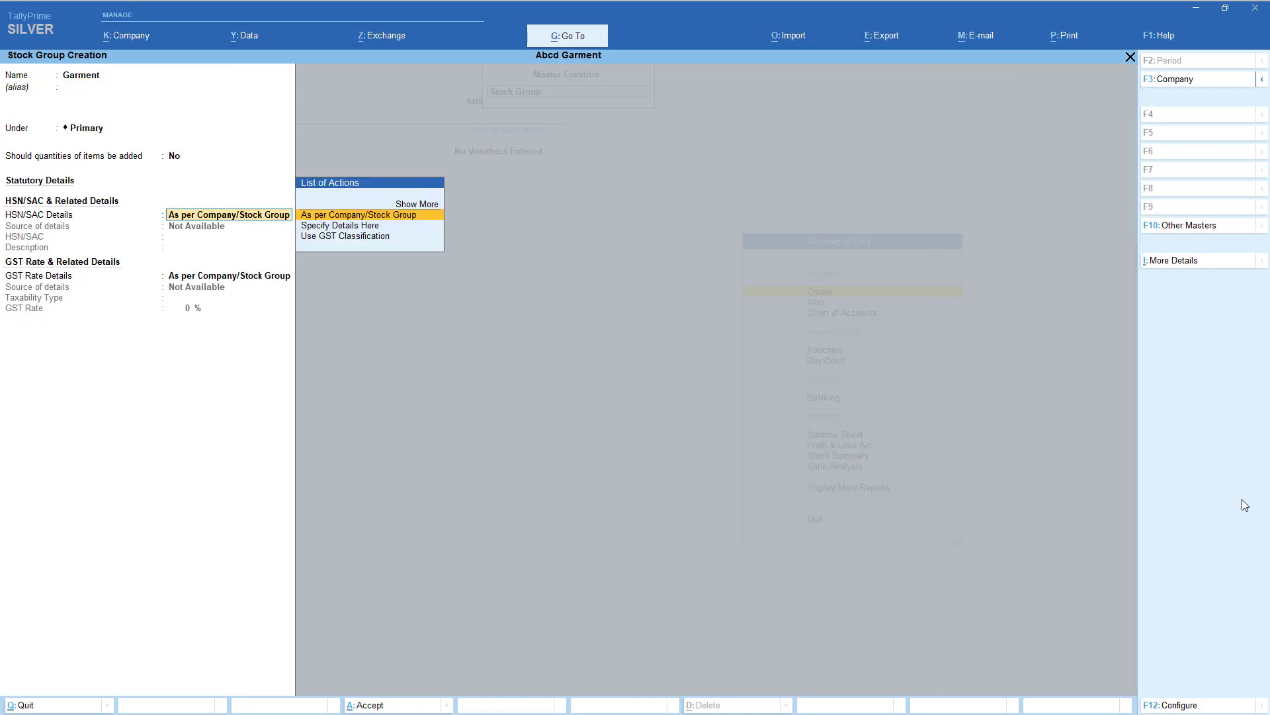
key("Down")
key("Return")
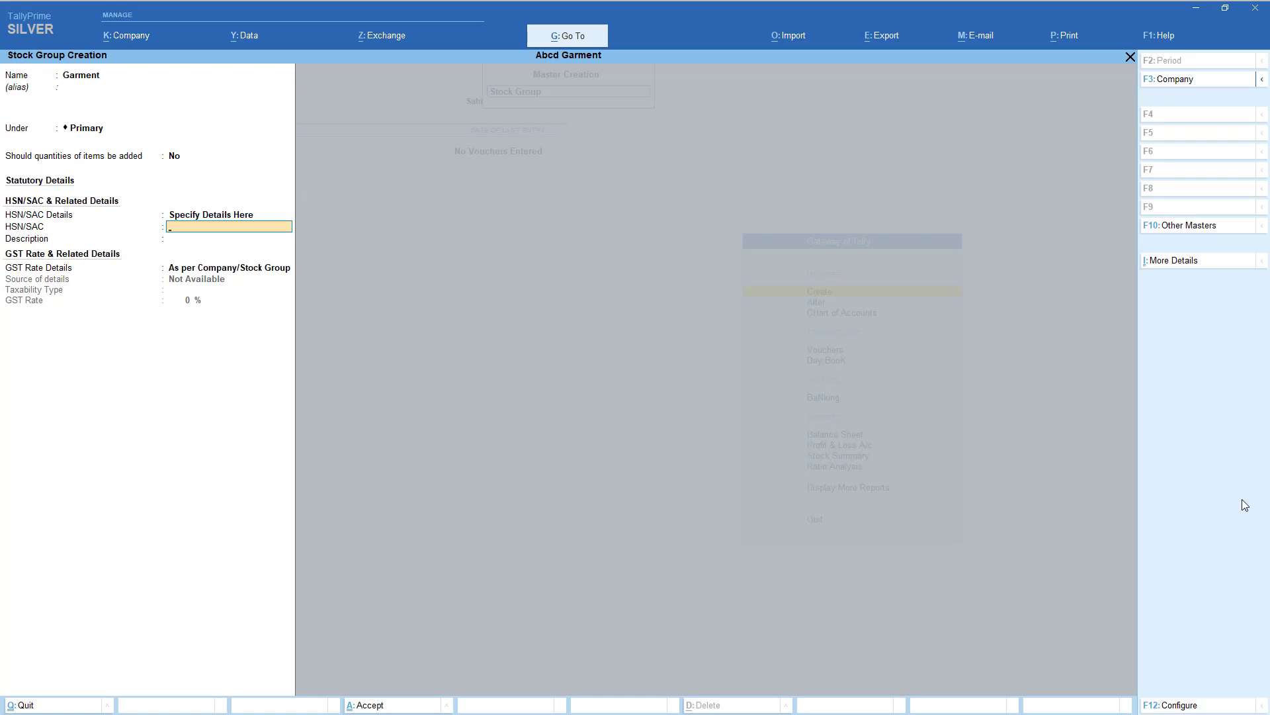
key("BackSpace")
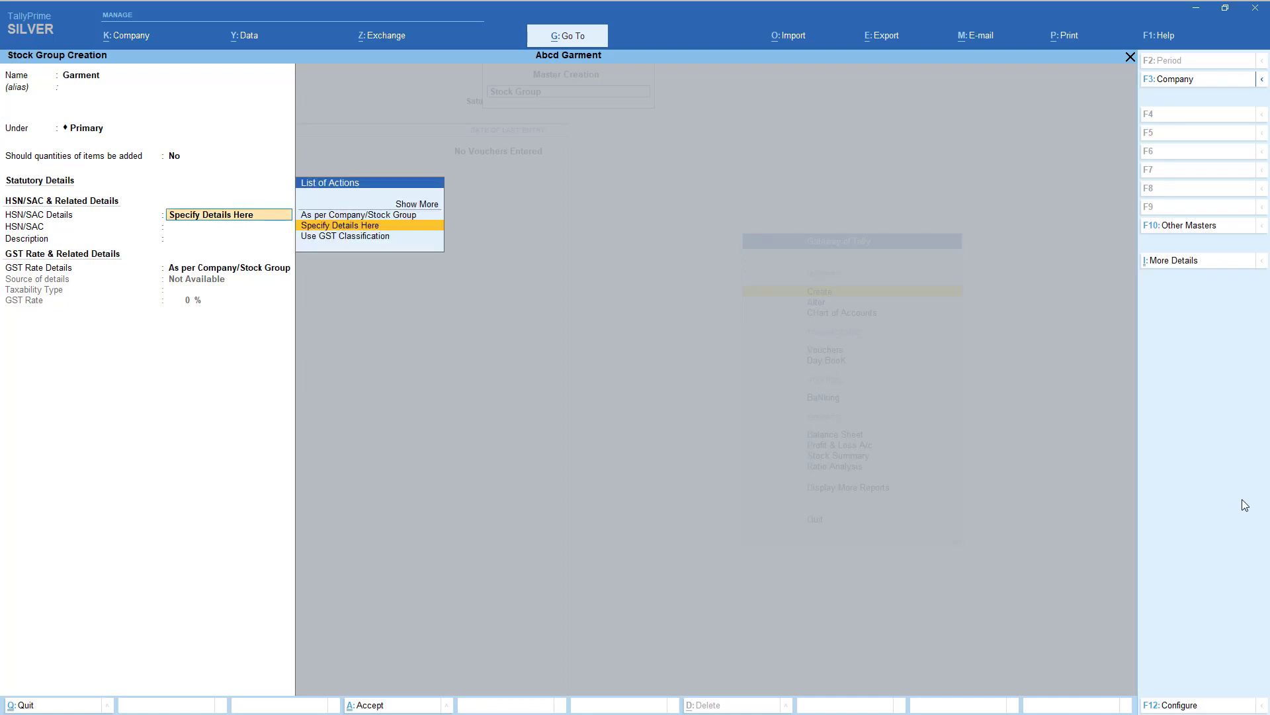
key("Up")
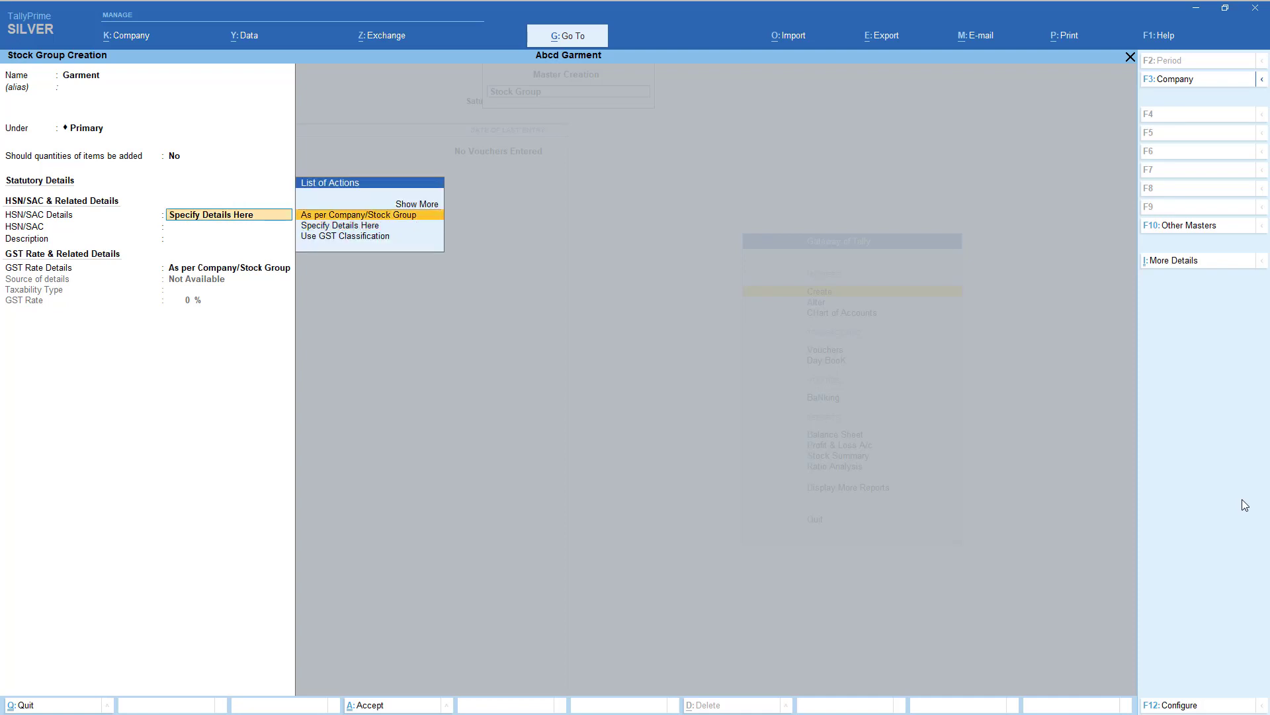
key("Return")
key("Return")
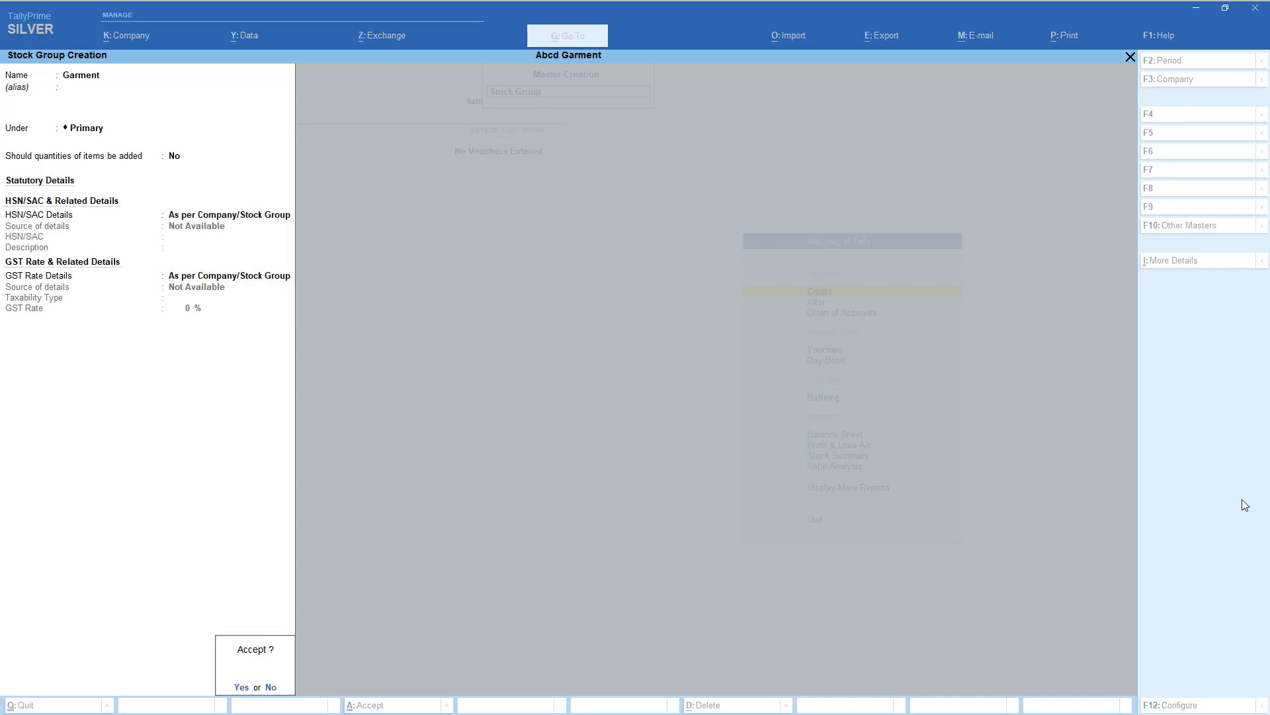
key("Return")
key("Escape")
key("Return")
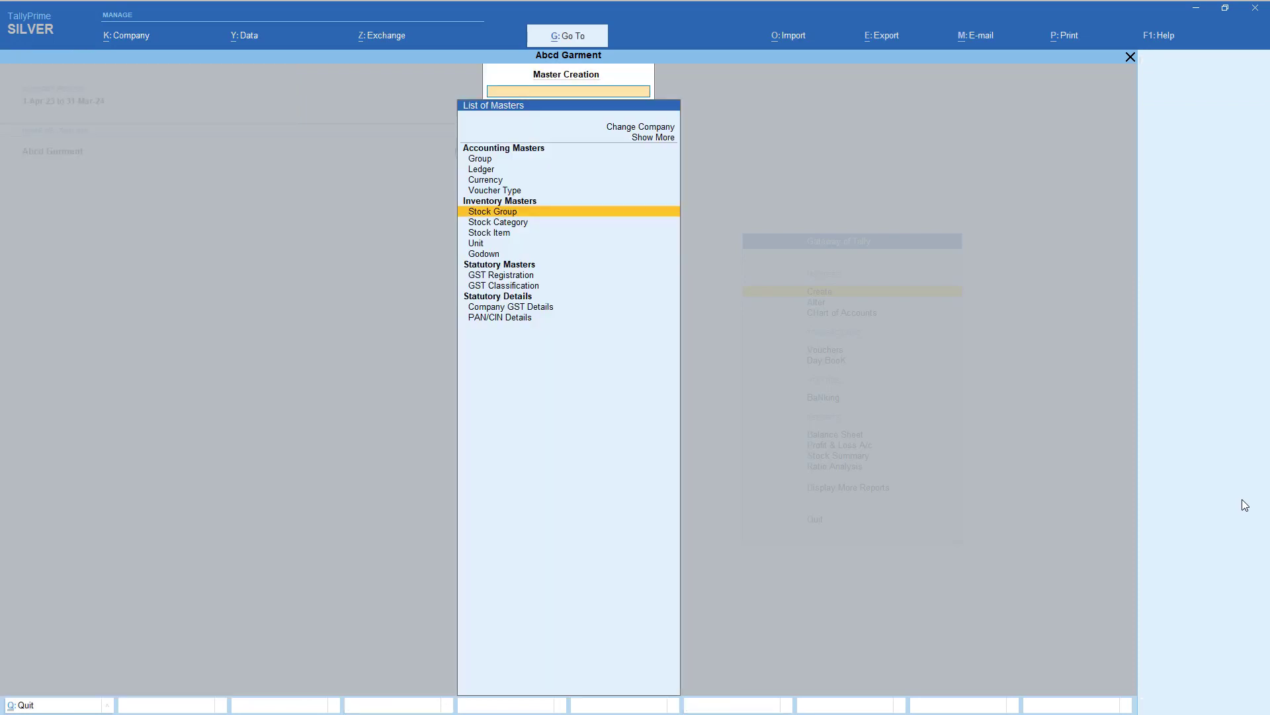
- Create the unit pcs with UQC PCS-PIECES and 0 decimal places, and save it
key("Down")
key("Down")
key("Down")
key("Return")
type("pcs")
key("Return")
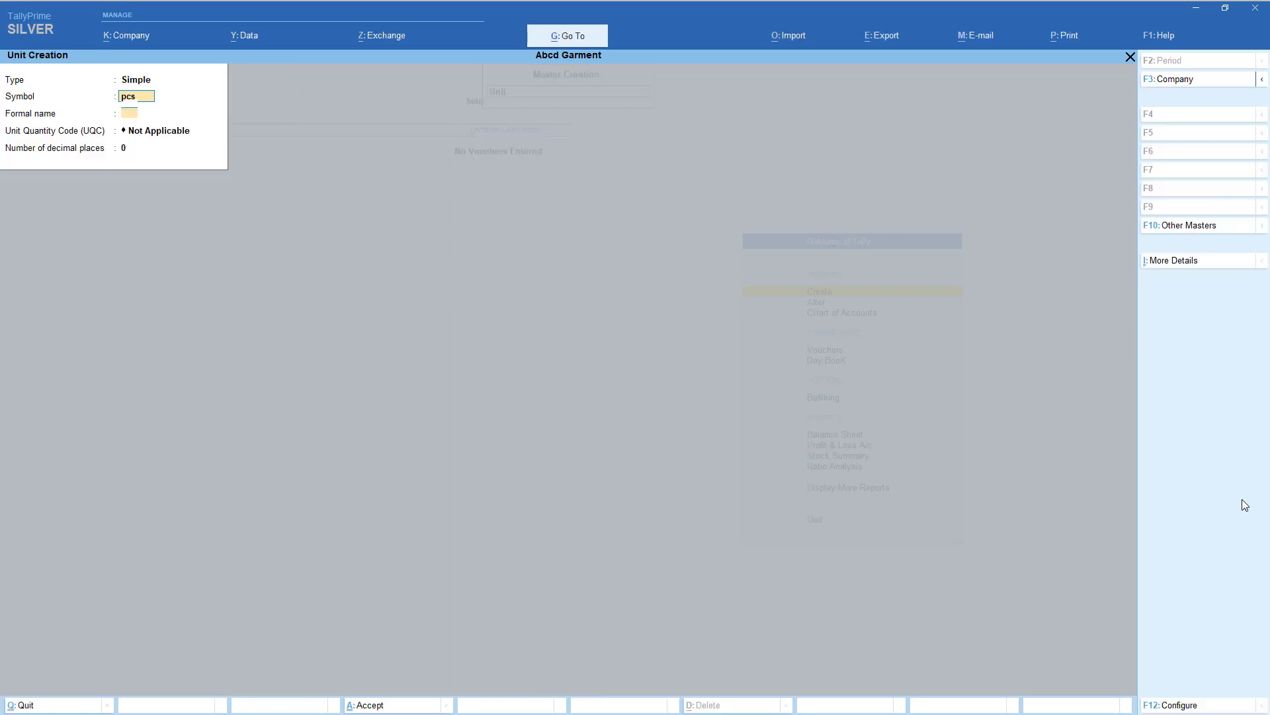
key("Return")
type("pcs")
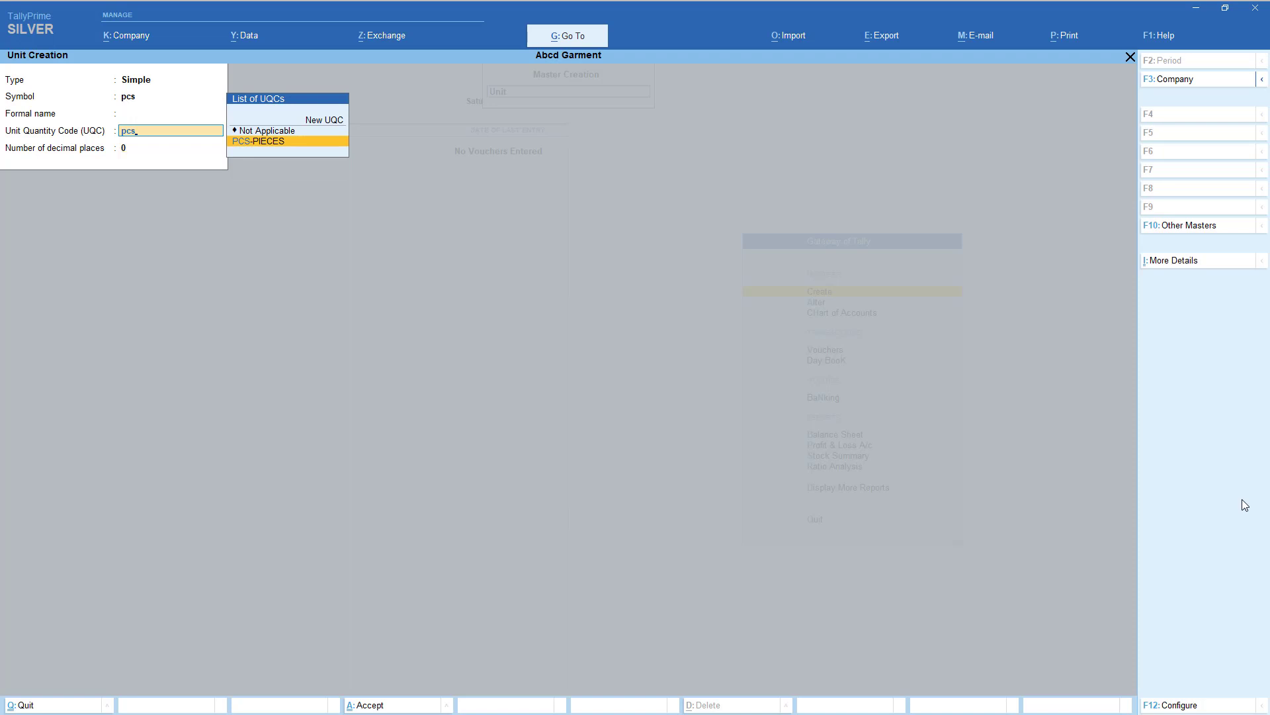
key("Return")
key("Return")
key("Return")
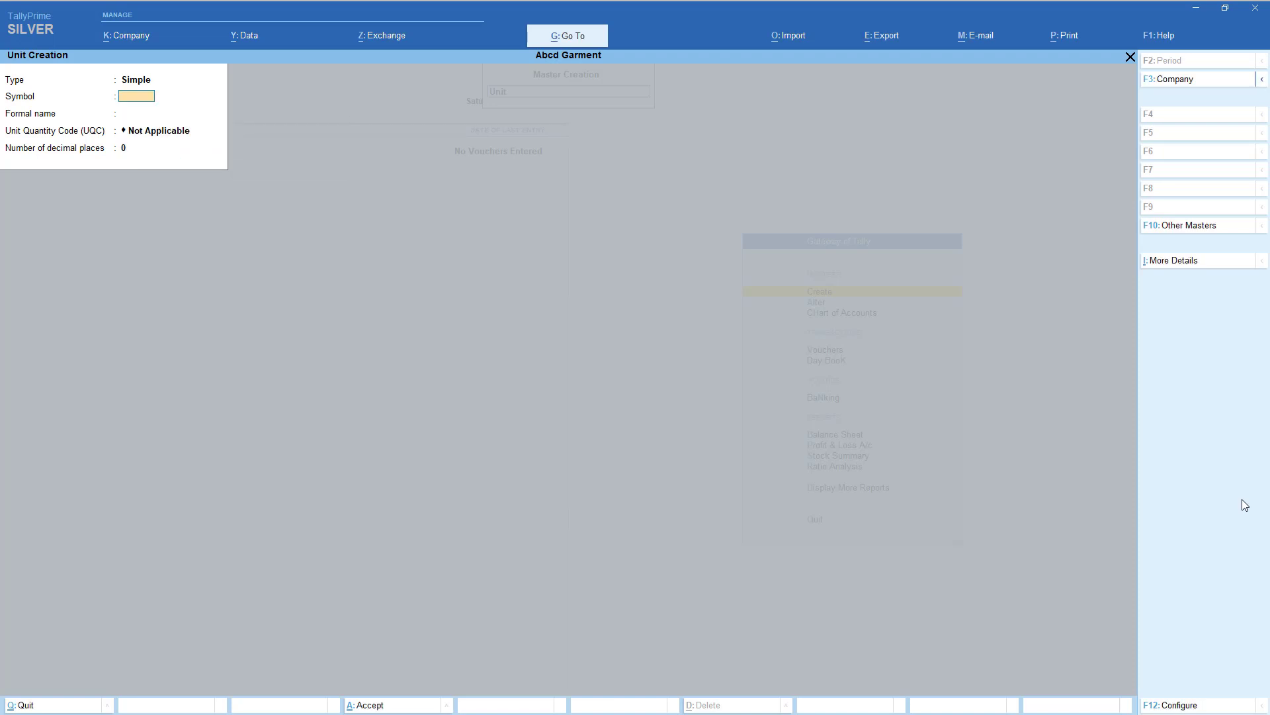
key("Escape")
key("Return")
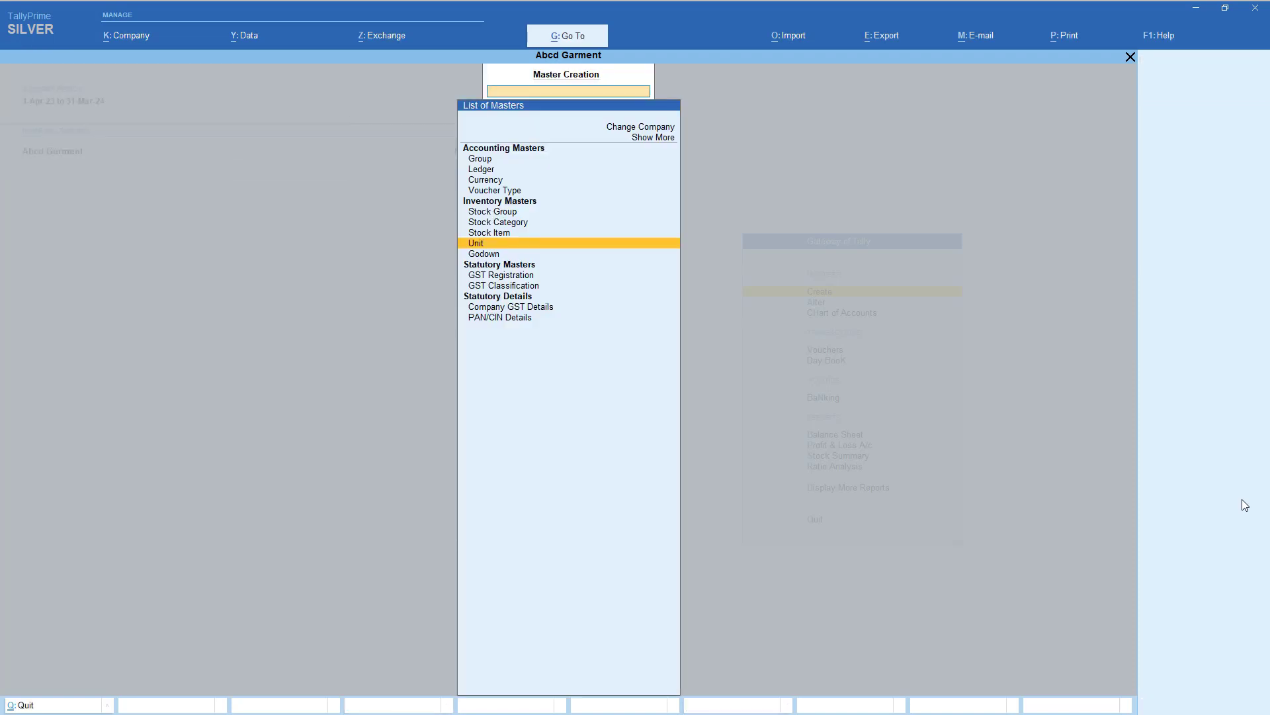
key("Up")
key("Return")
- Name the stock item Shirt, under Garment group, with unit pcs and GST applicable
type("S")
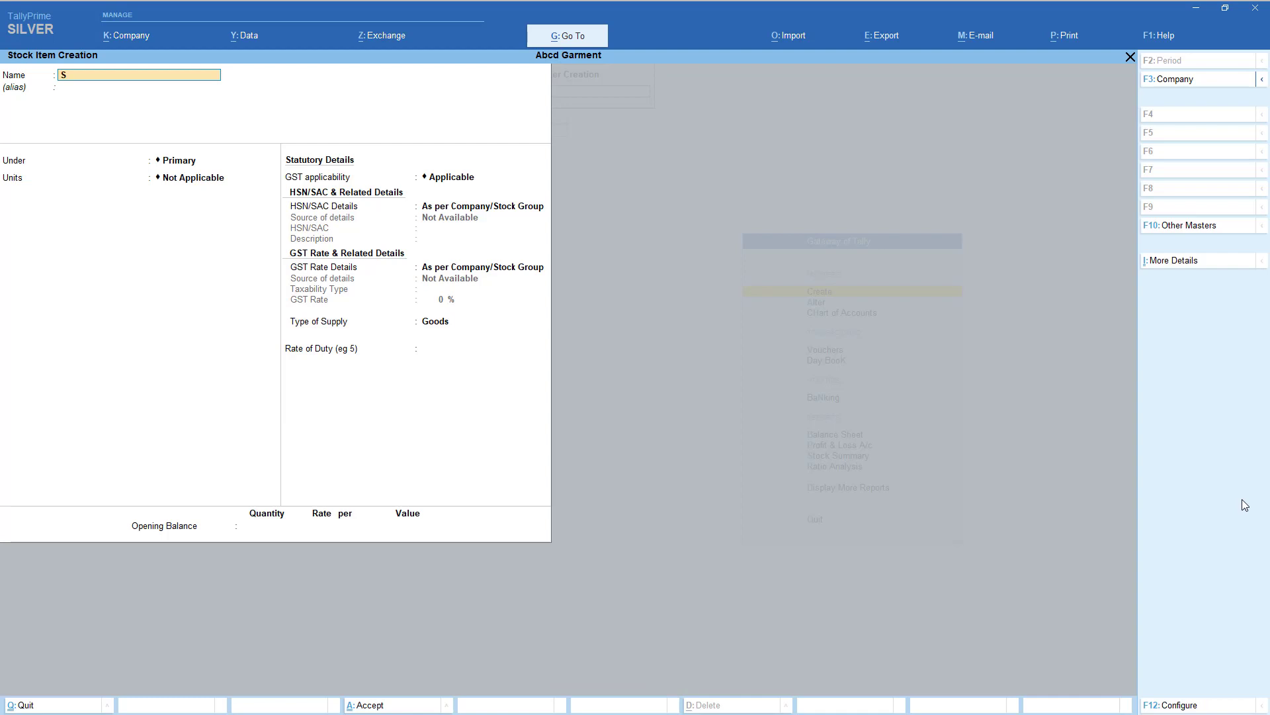
type("hirt")
key("Return")
key("Return")
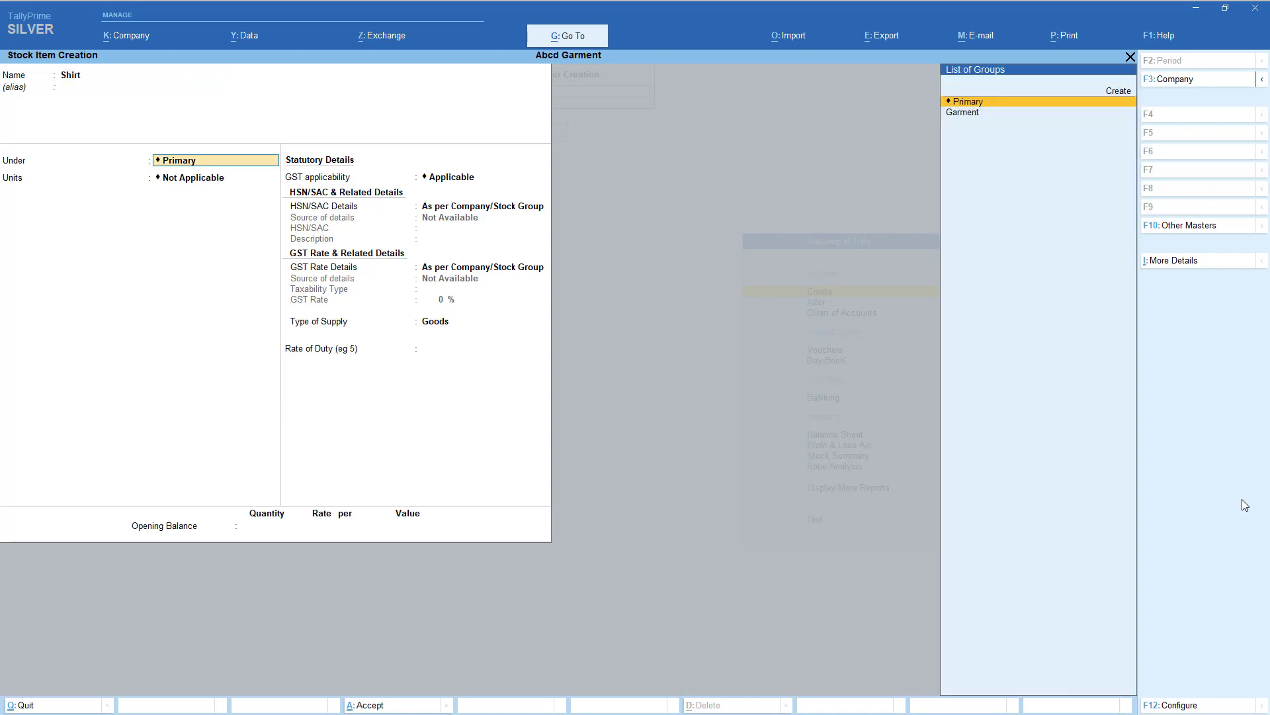
key("Down")
key("Return")
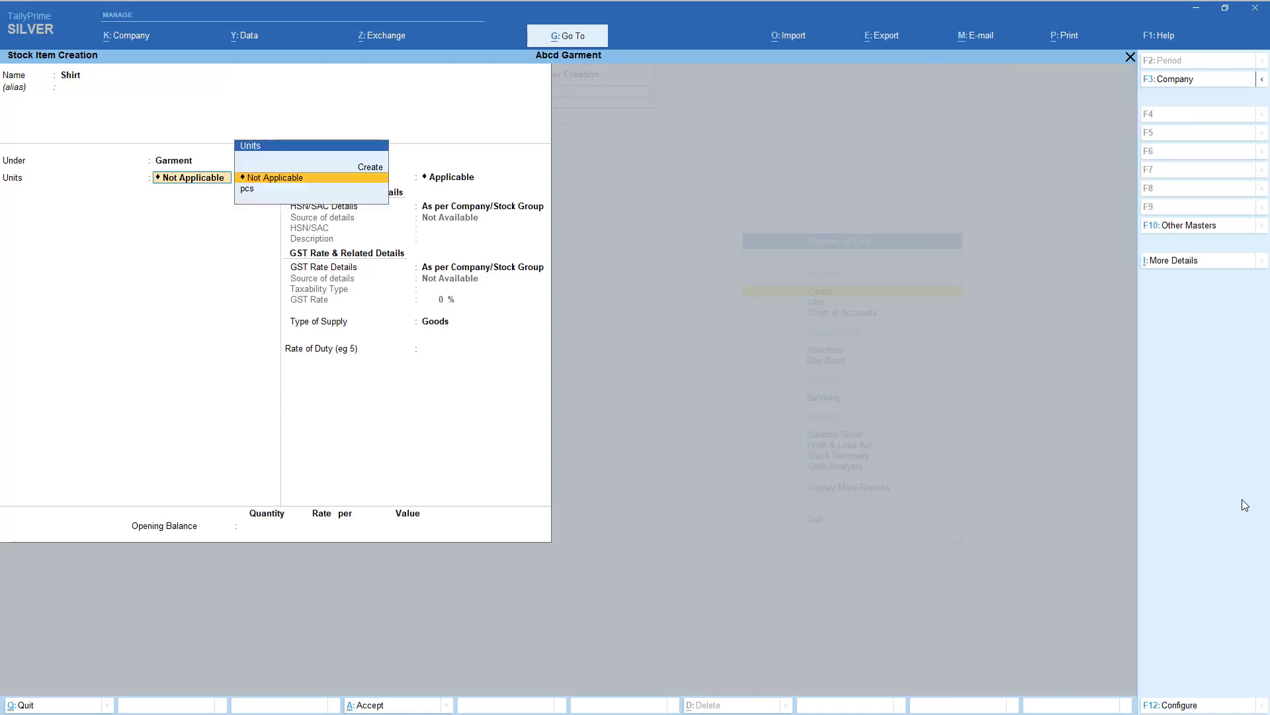
key("Down")
key("Return")
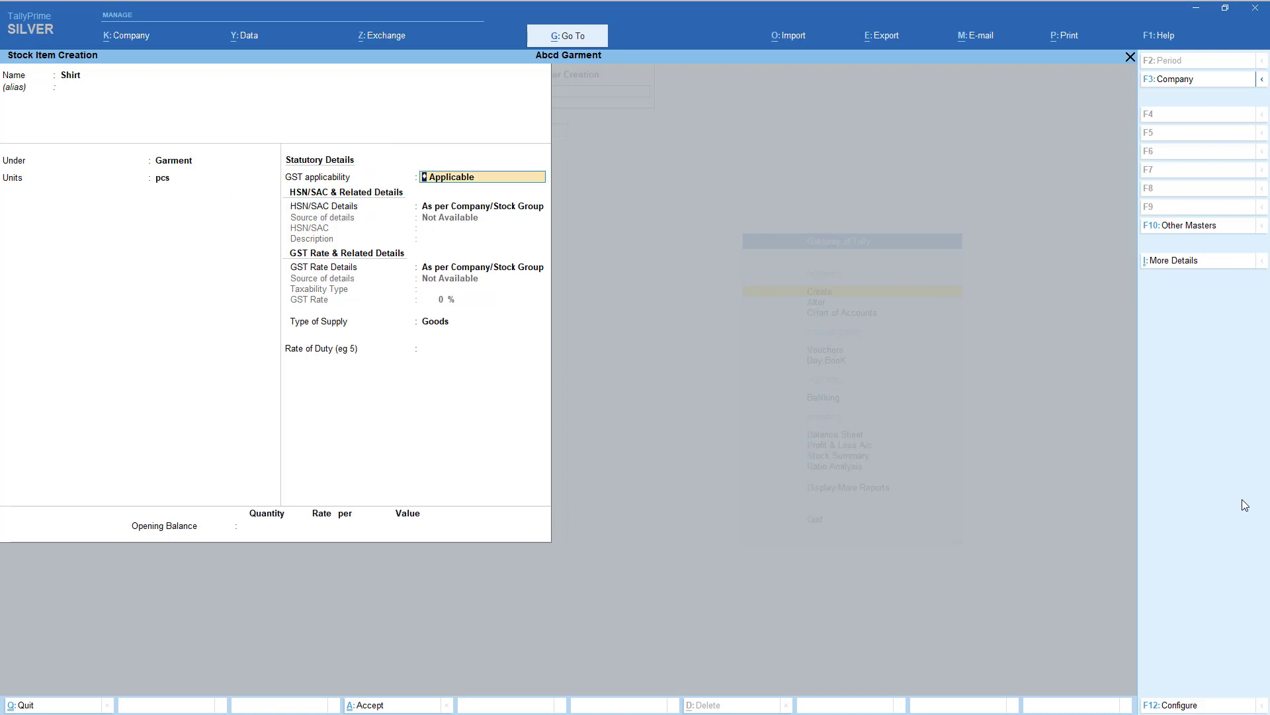
key("Return")
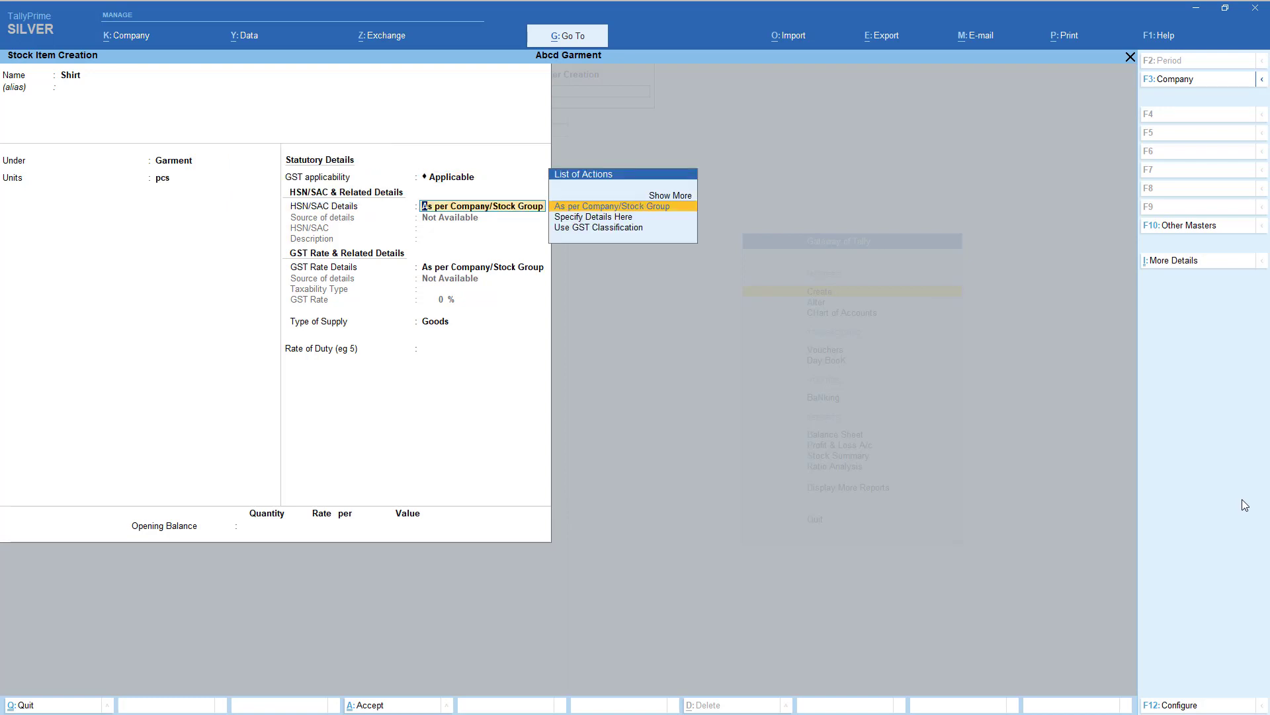
- Specify HSN/SAC details on the item: HSN code 1234, description Garment
key("Down")
key("Up")
key("Down")
key("Return")
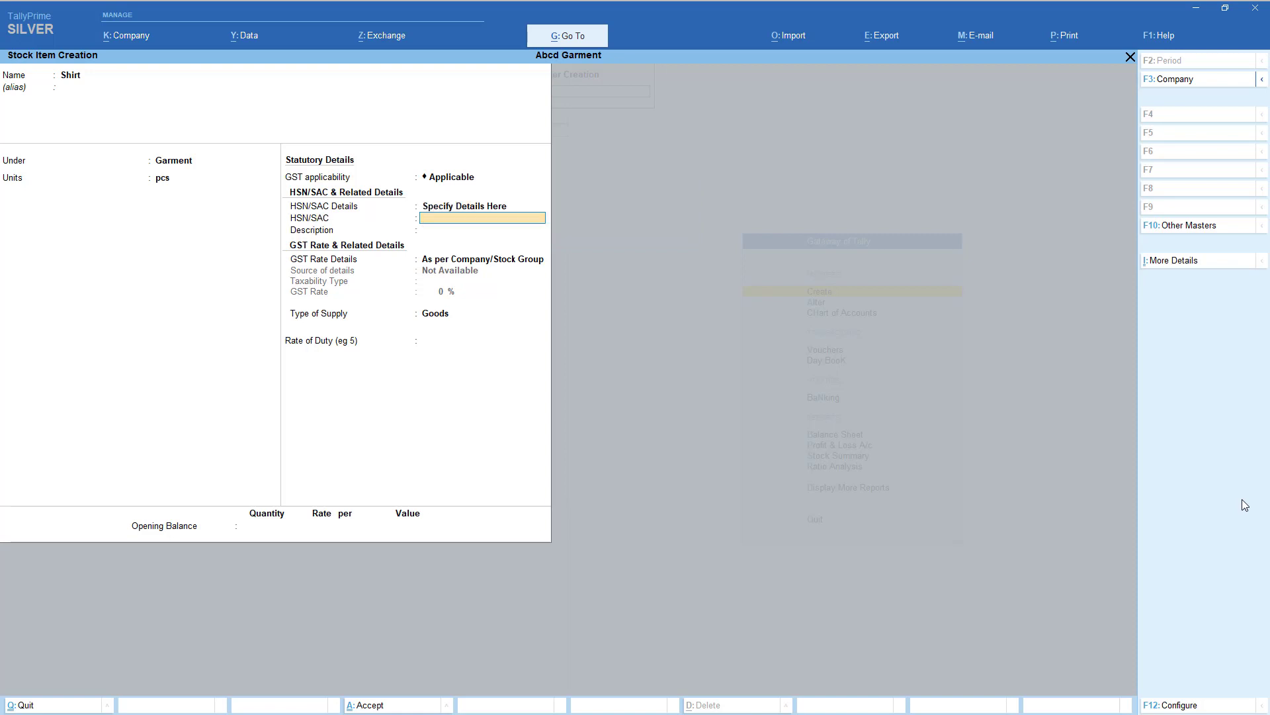
type("1234")
key("Return")
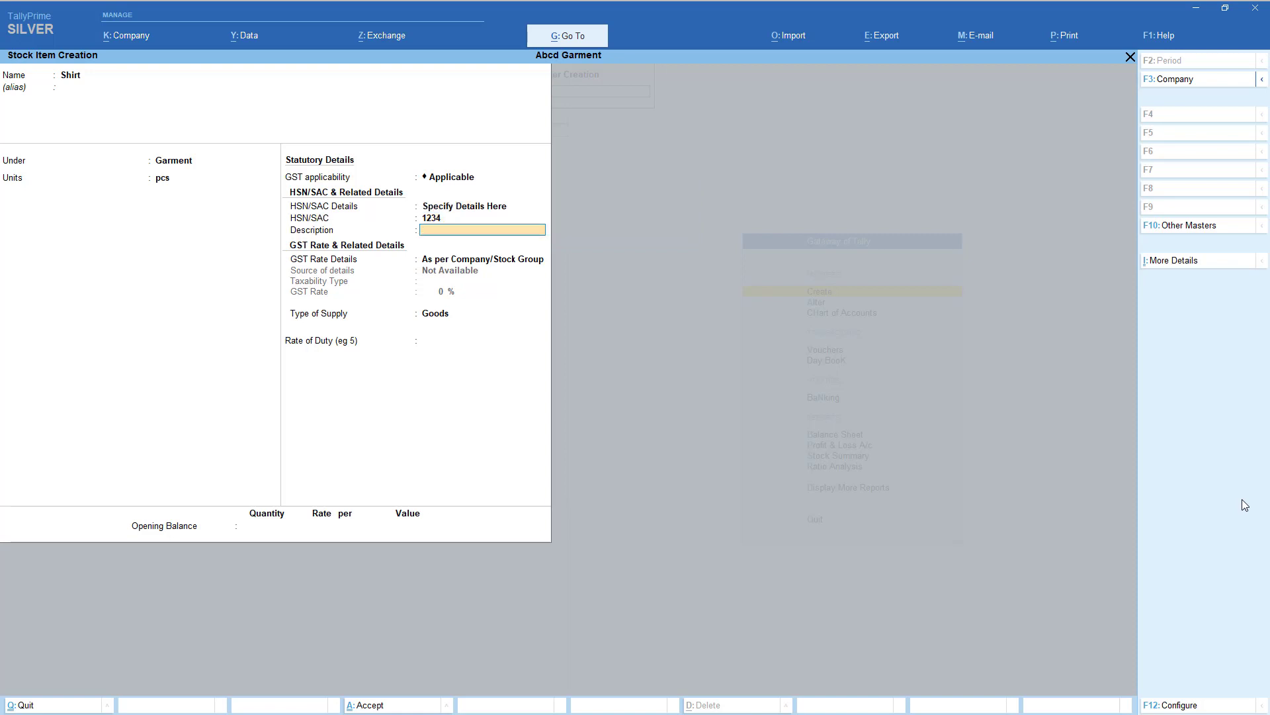
type("Garment")
key("Return")
- Set GST rate details to Taxable at 5%, supply type Goods, and save Shirt
key("Down")
key("Return")
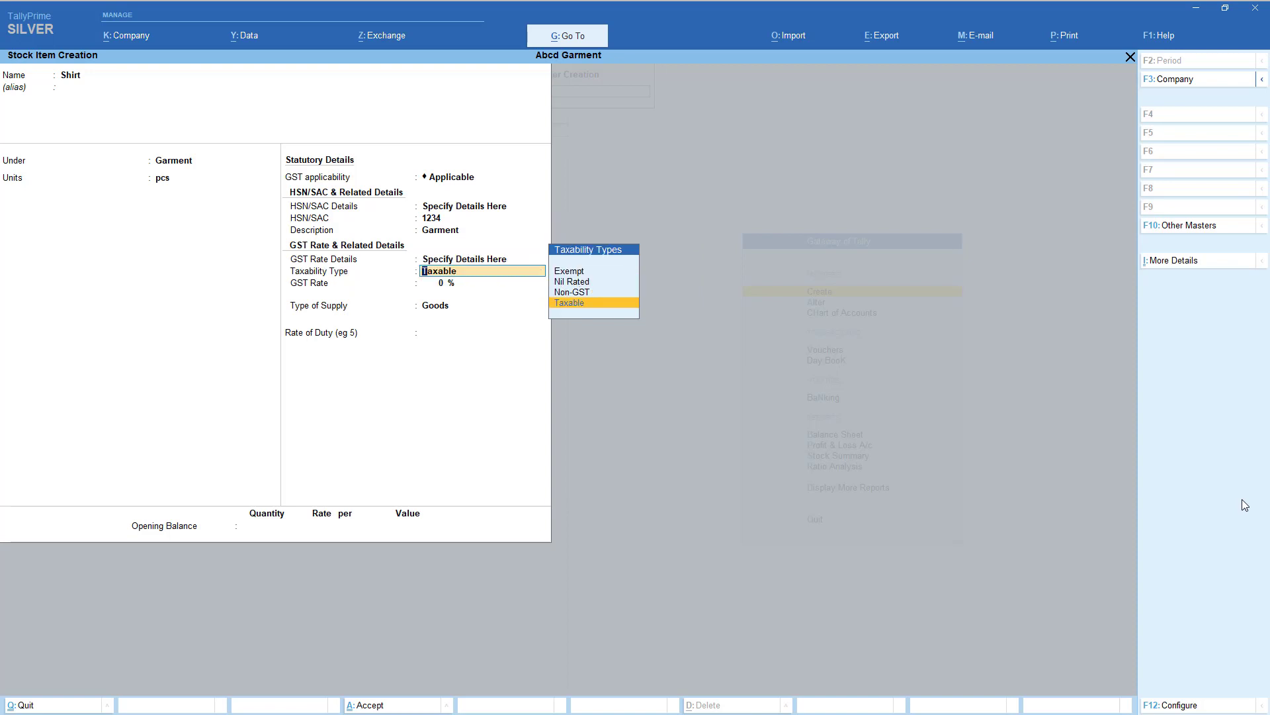
key("Return")
type("5")
key("Return")
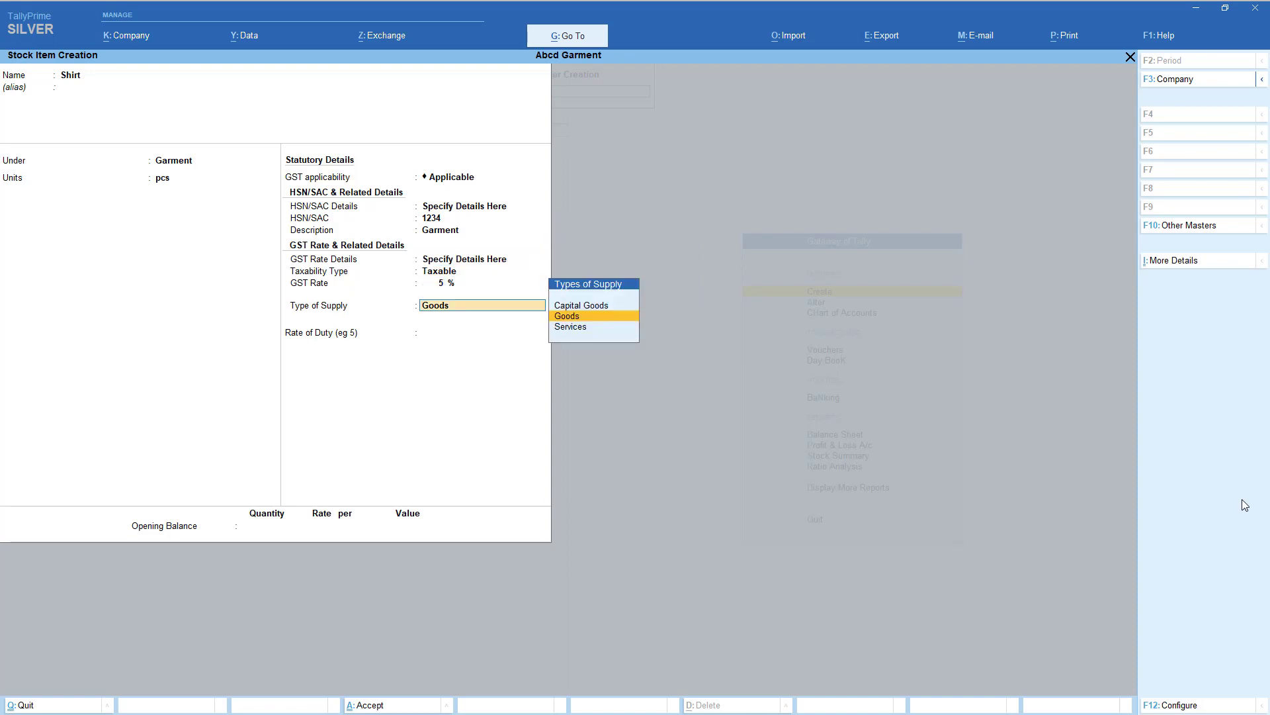
key("Return")
key("Return")
key("Return")
key("Return")
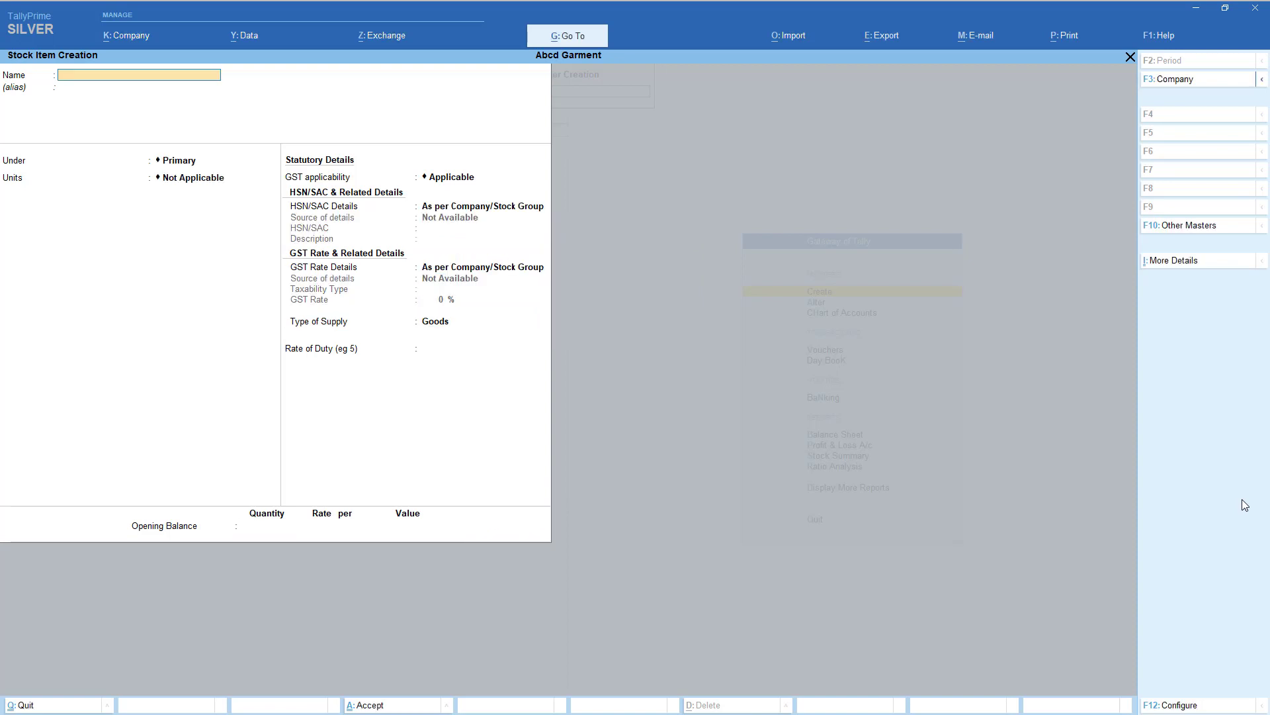
- Name the new stock item Jeans, under Garment, measured in pcs, GST applicable
type("Jeans")
key("Return")
key("Down")
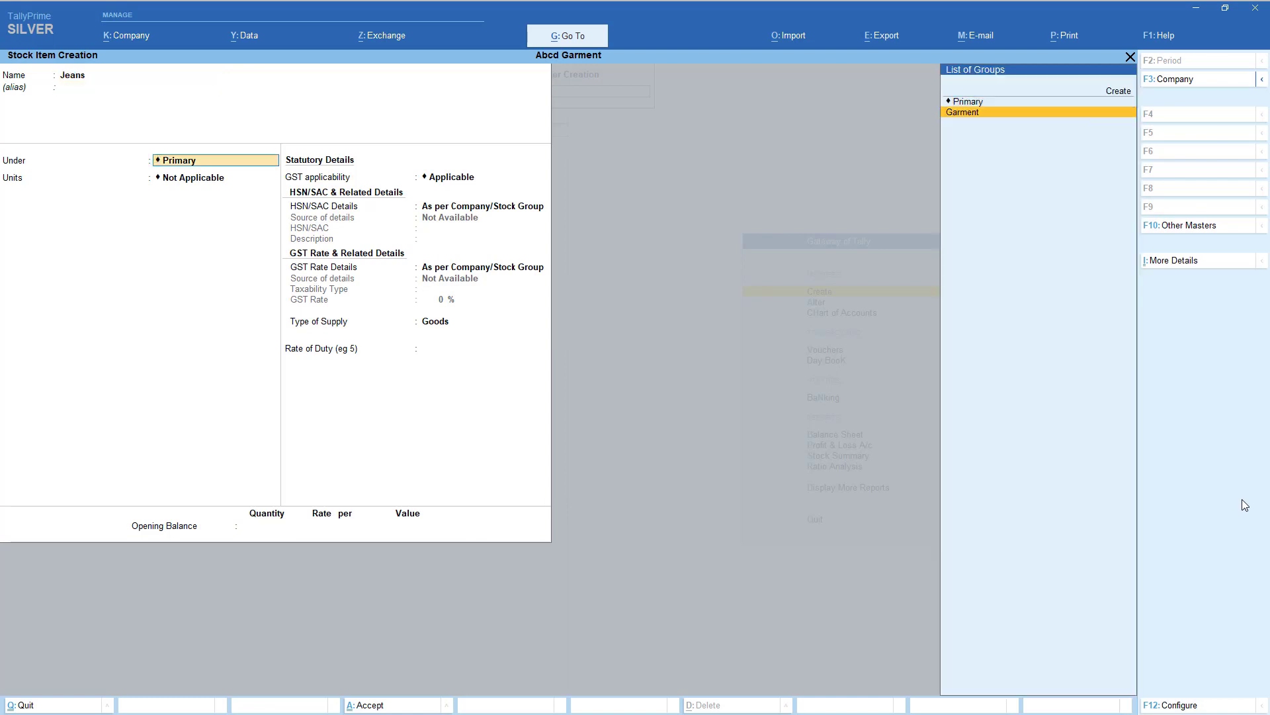
key("Return")
key("Down")
key("Return")
key("Return")
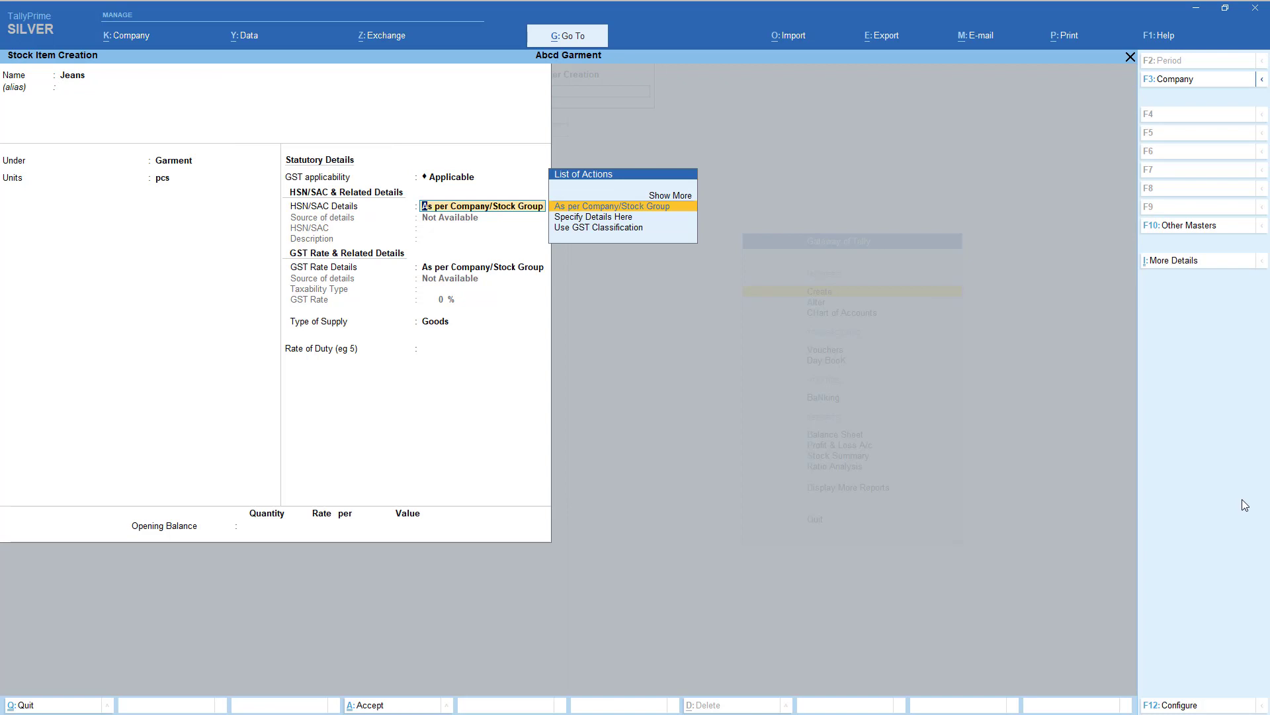
- Specify HSN details on the item: HSN code 2233 with description Jeans
key("Down")
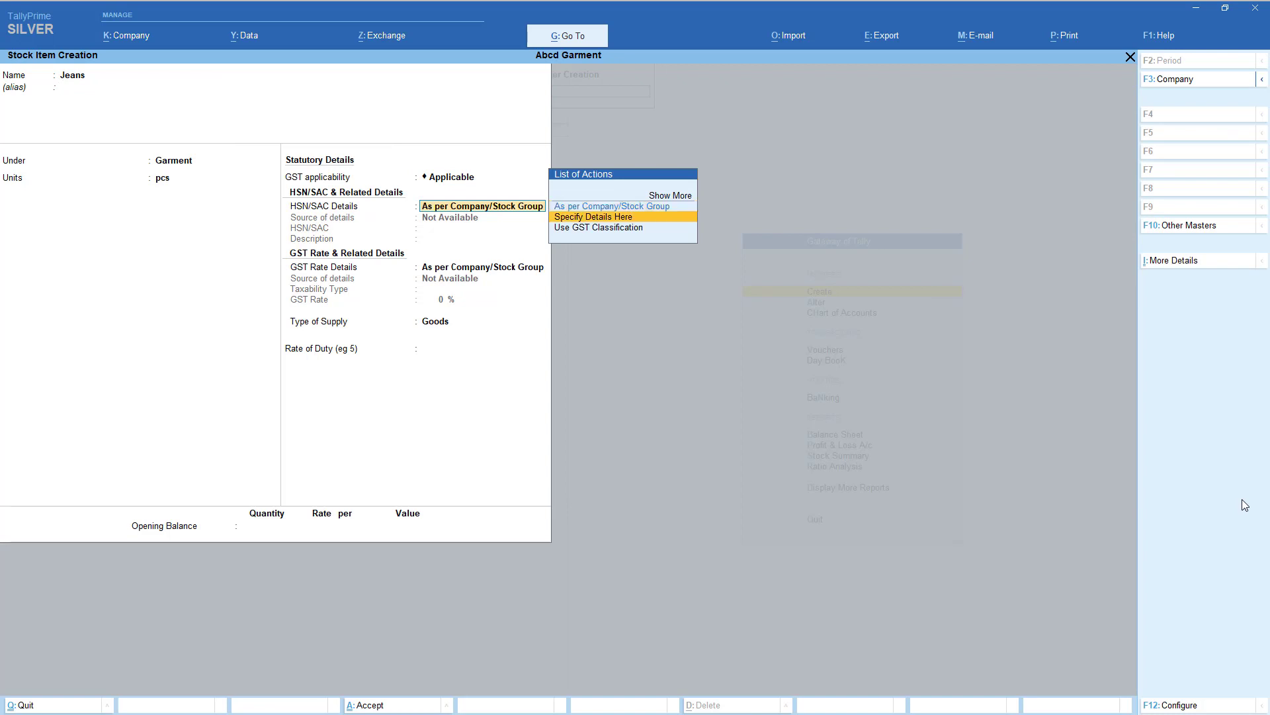
key("Up")
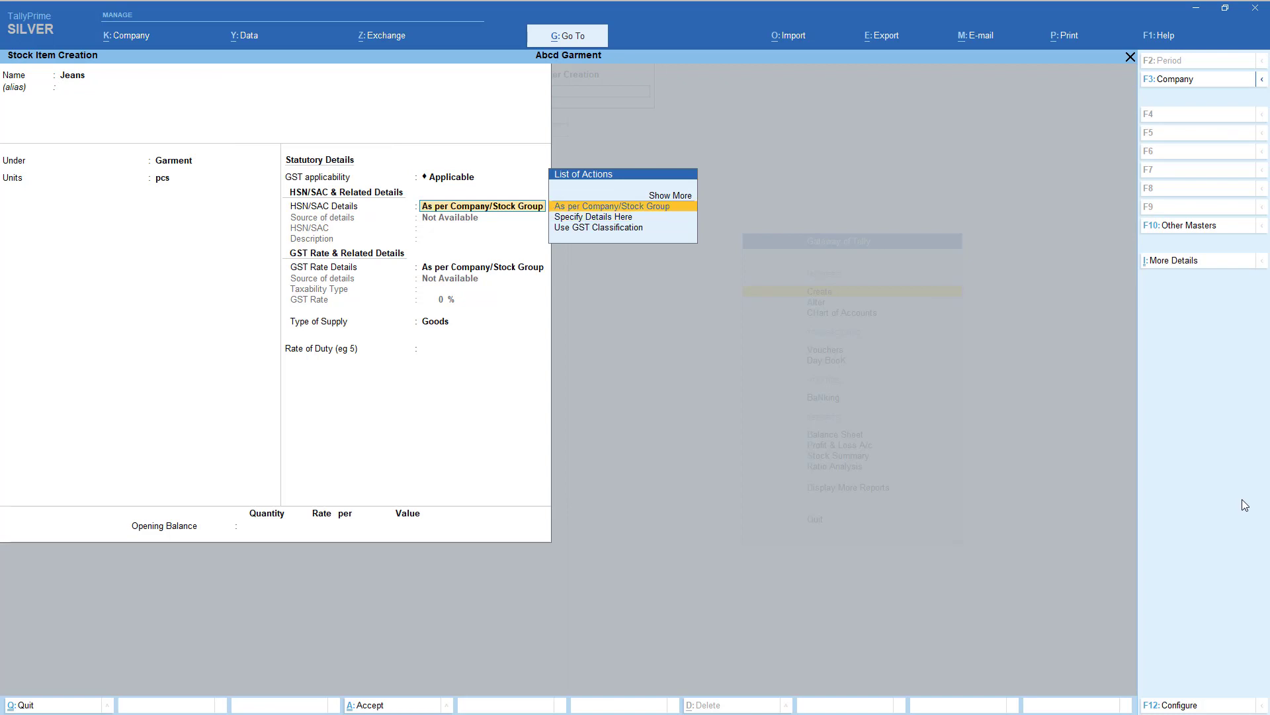
key("Down")
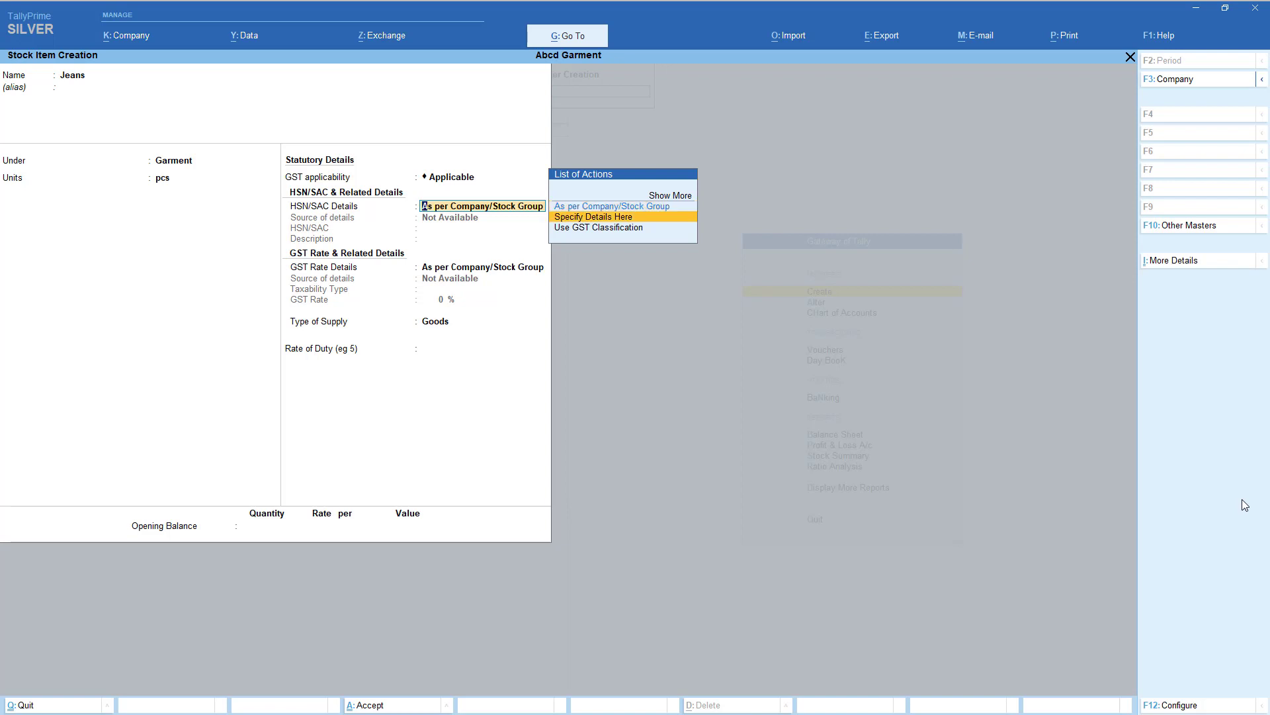
key("Up")
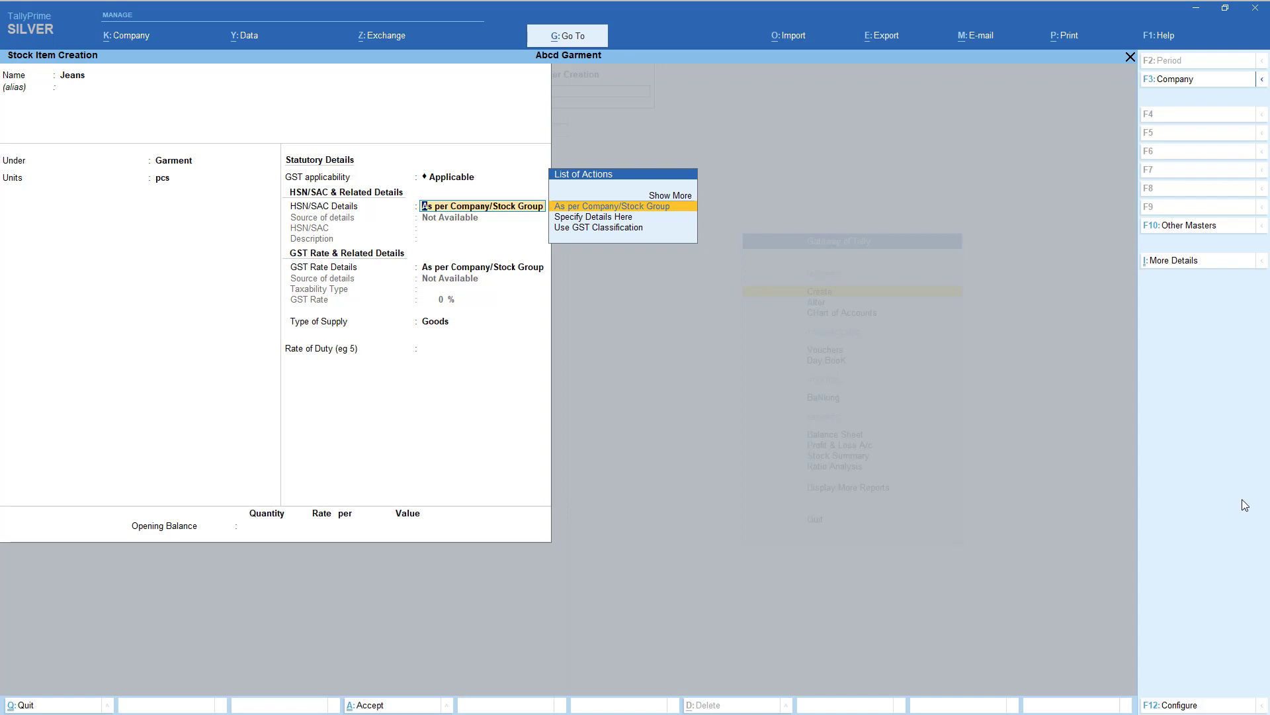
key("Down")
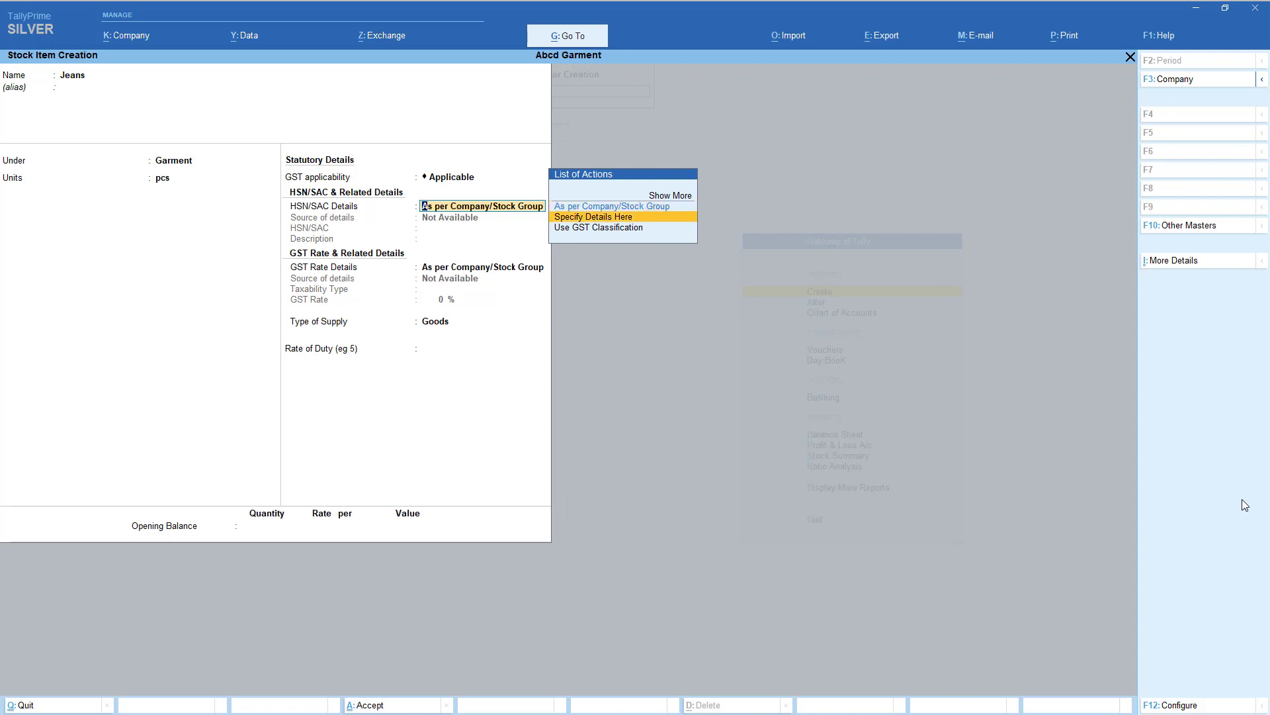
key("Return")
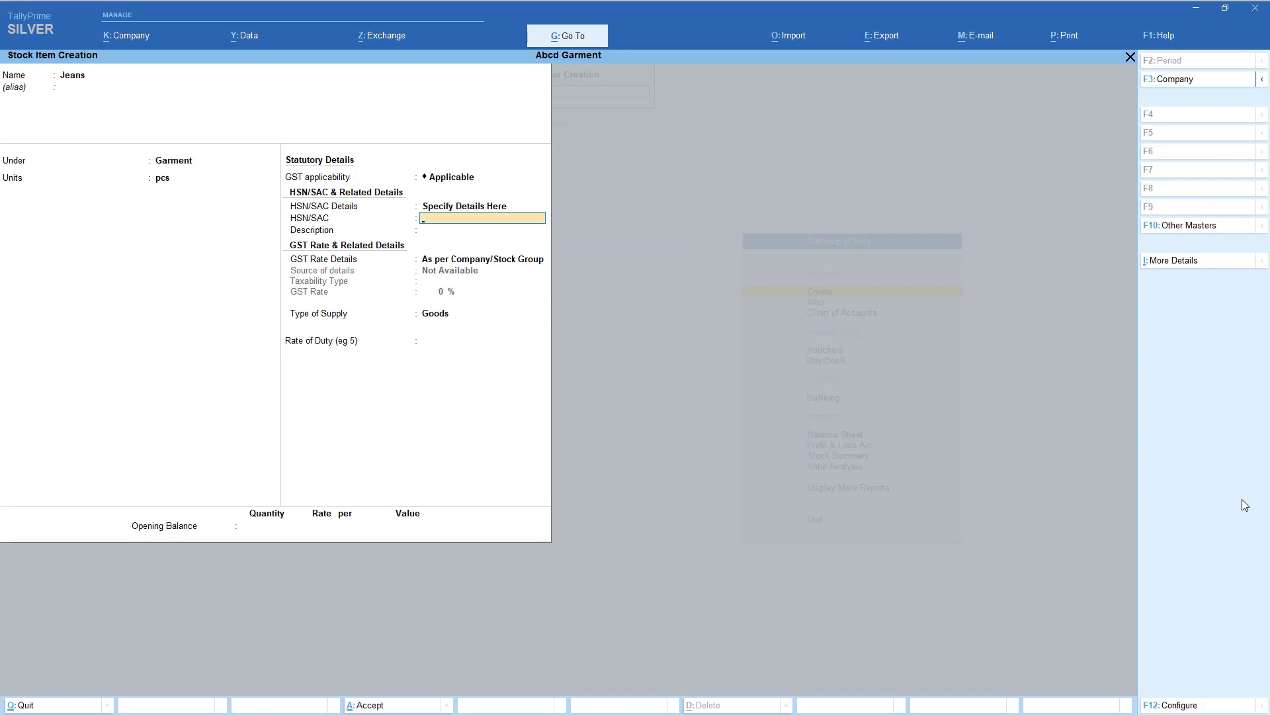
key("Return")
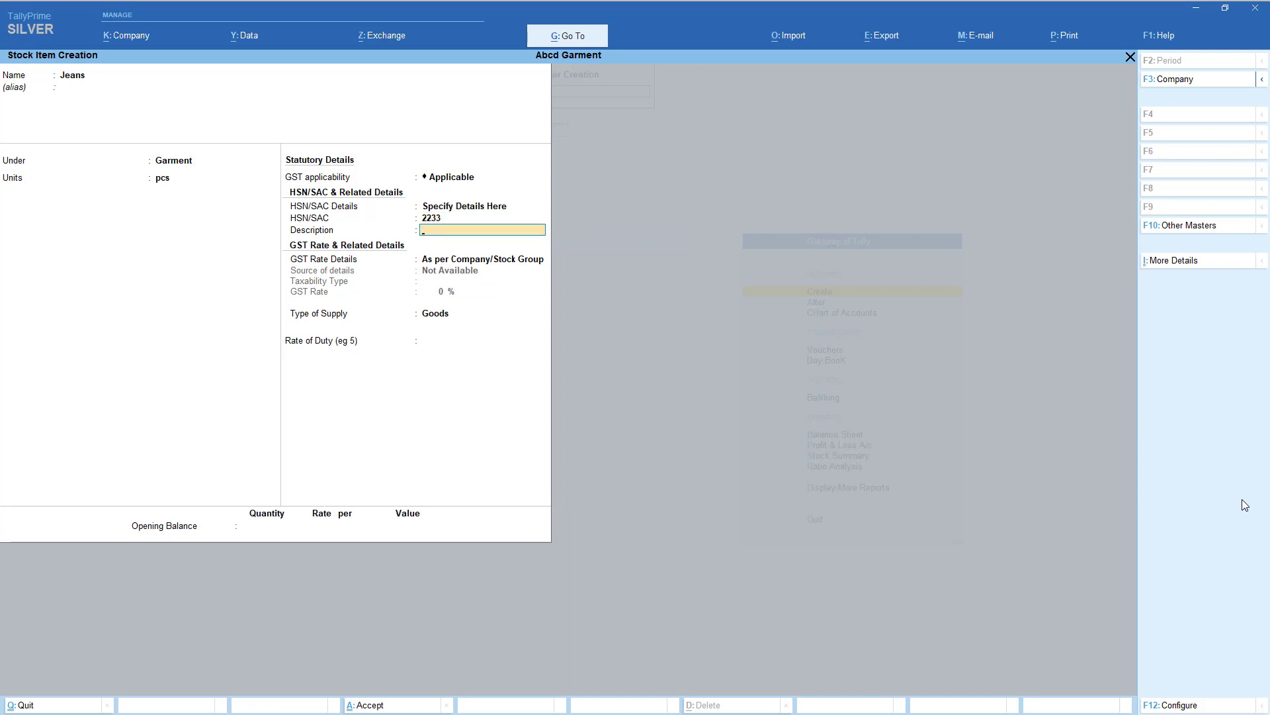
type("Garme")
key("BackSpace")
key("BackSpace")
key("BackSpace")
key("BackSpace")
key("BackSpace")
type("Jeans")
key("Return")
- Set the item's GST rate details to Taxable at 12% with Goods as supply type
key("Down")
key("Return")
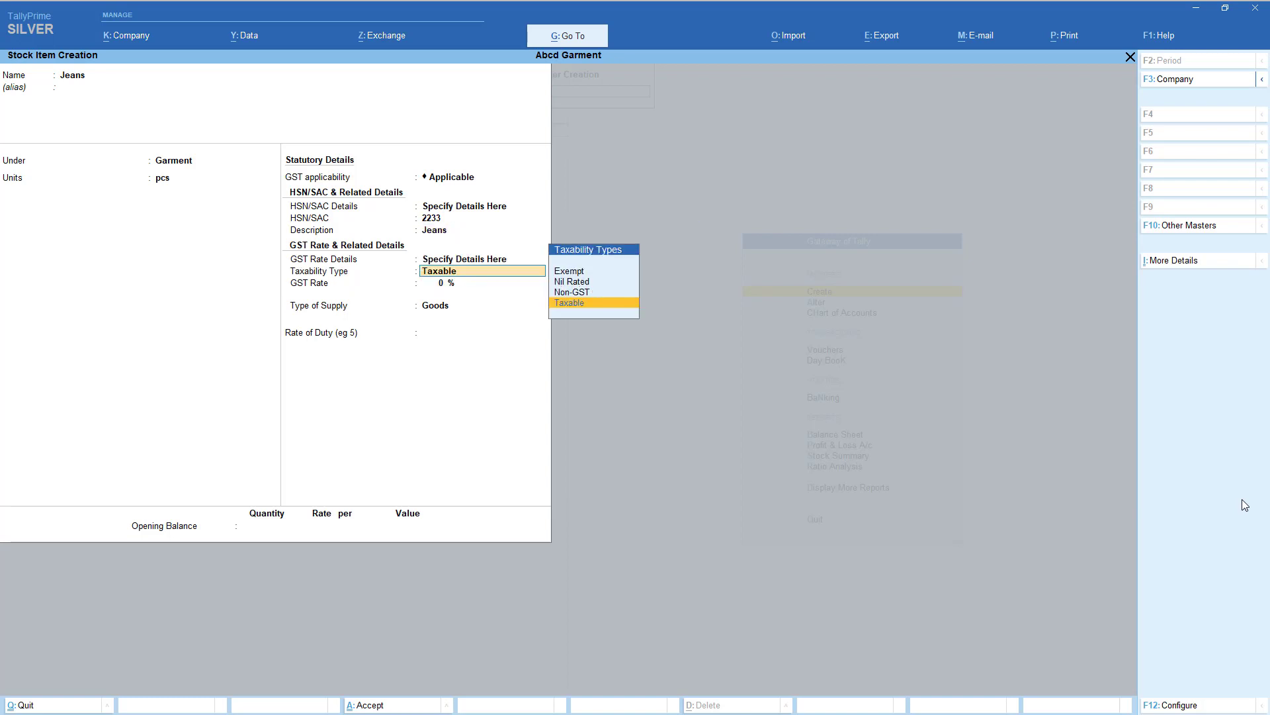
key("Return")
type("12")
key("Return")
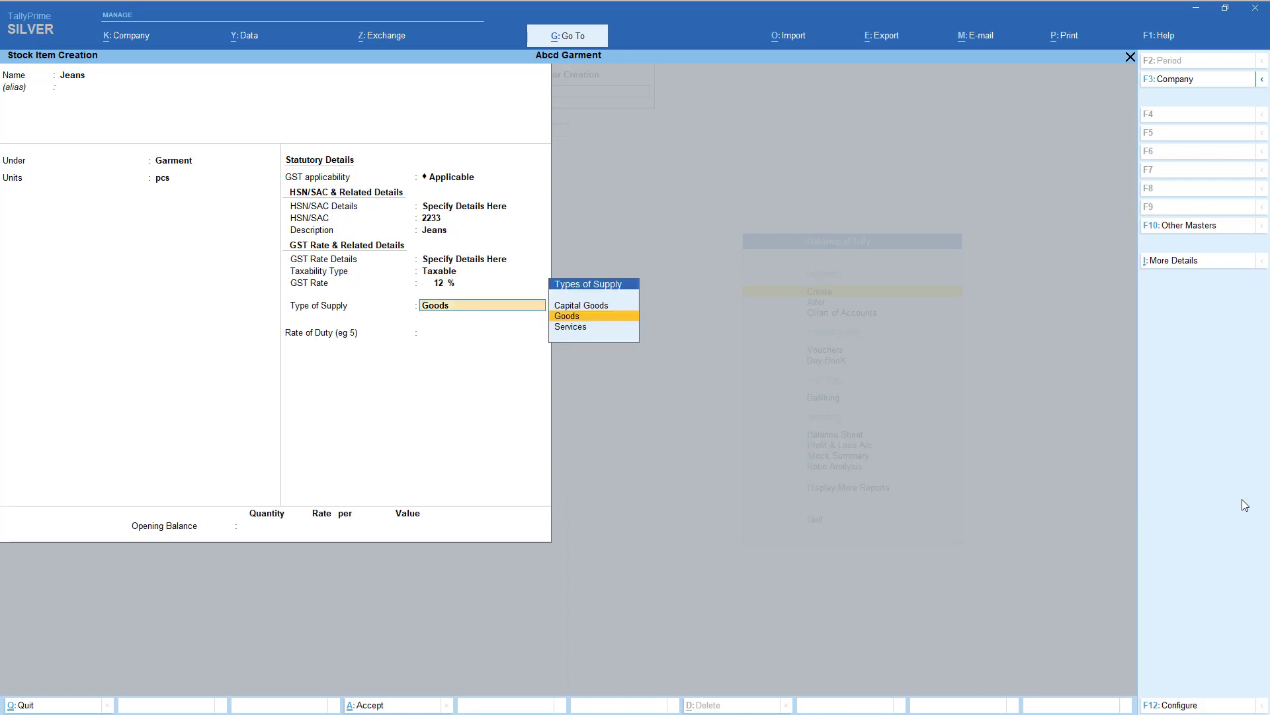
key("Return")
key("Return")
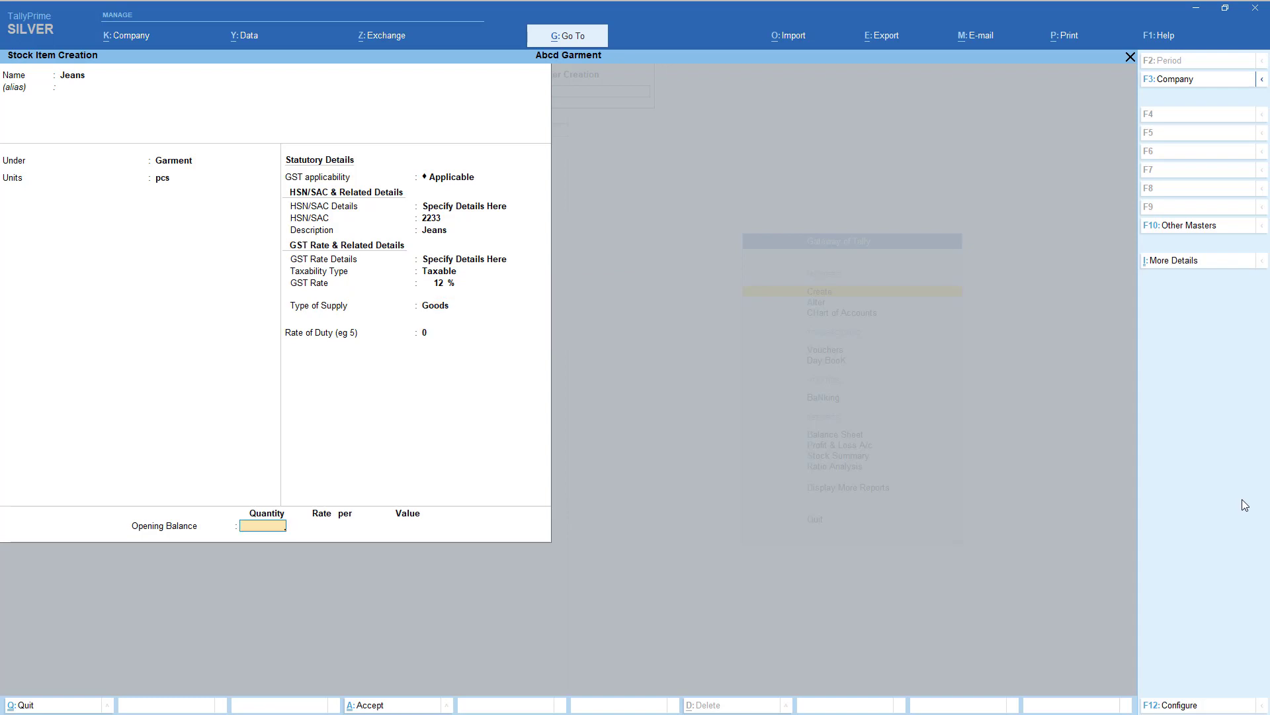
key("Return")
key("Return")
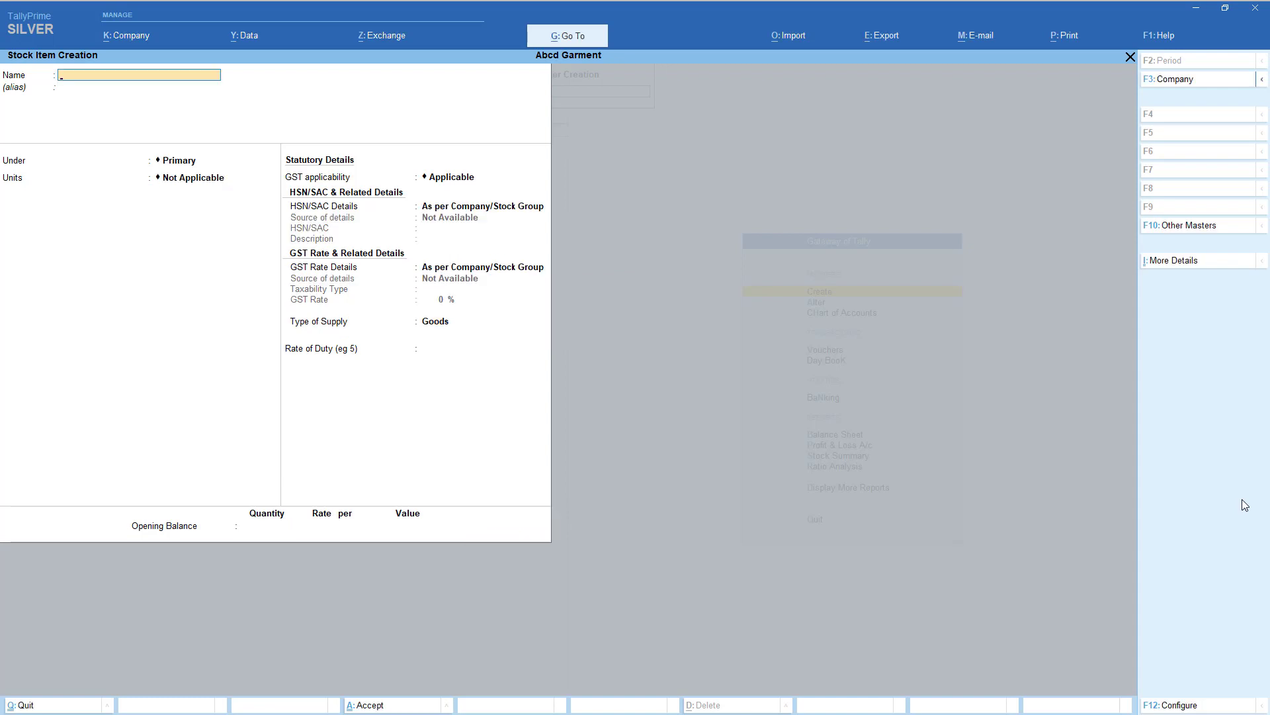
- Create the supplier ledger under Sundry Creditors with Regular registration and its GSTIN
key("Escape")
key("Up")
key("Up")
key("Up")
key("Up")
key("Up")
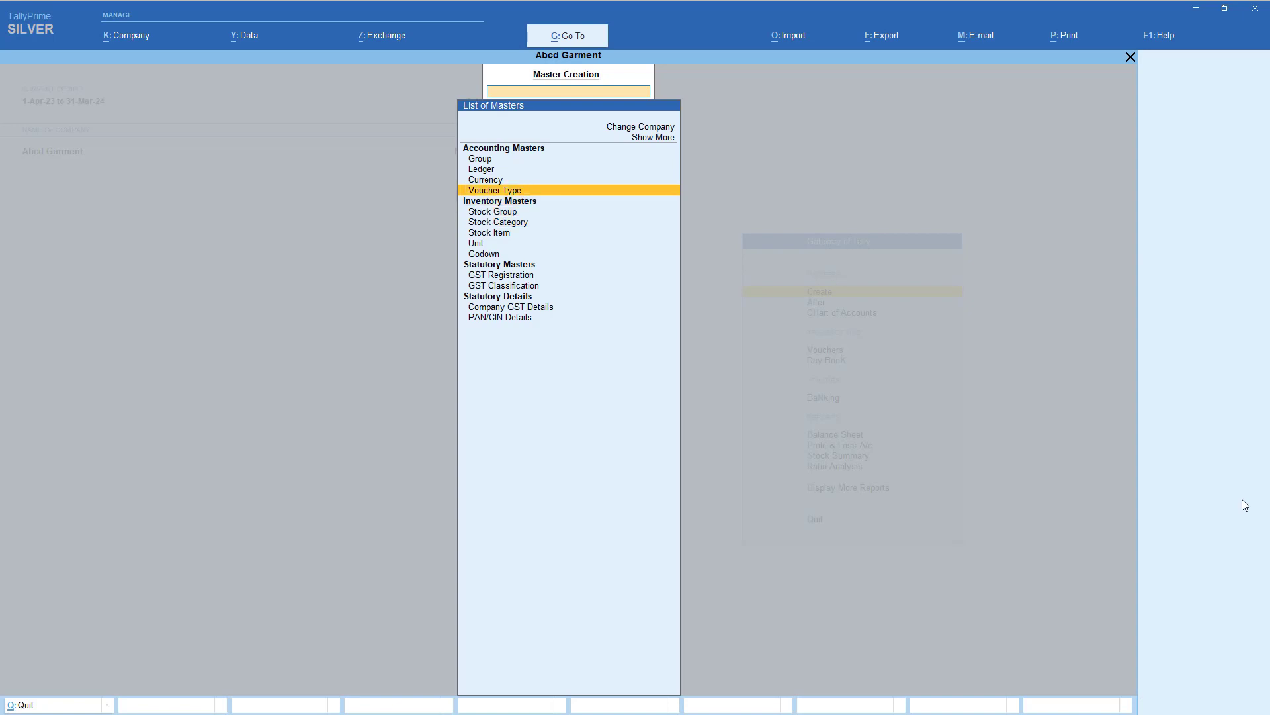
key("Return")
type("Ank")
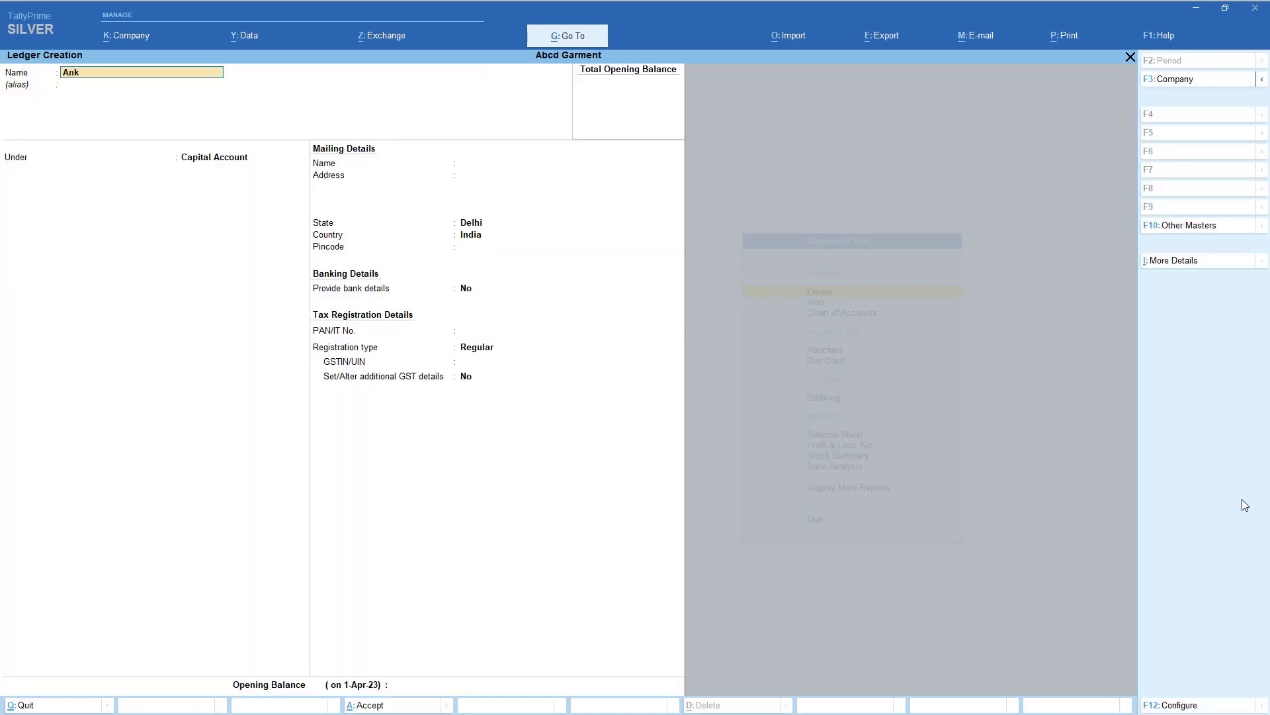
key("Return")
key("Return")
type("s")
key("Up")
key("Up")
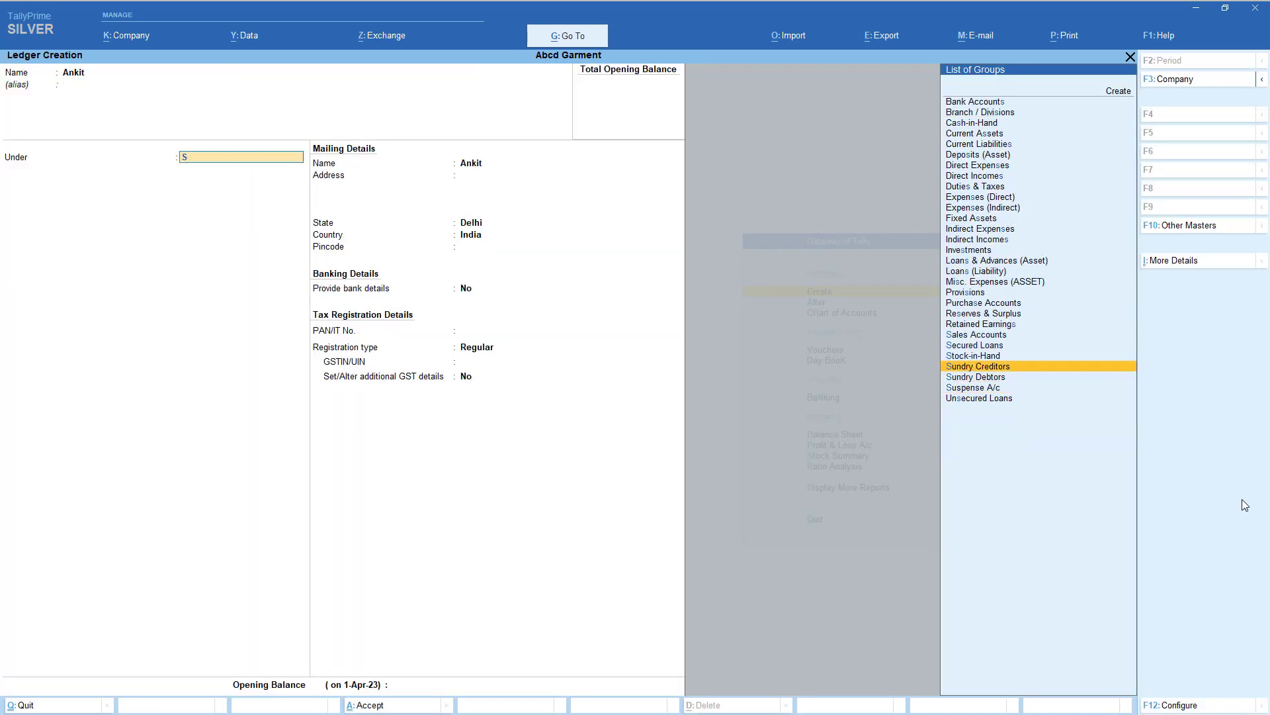
key("Return")
key("Return")
key("Return")
key("Return")
key("Return")
key("Return")
key("Return")
key("Return")
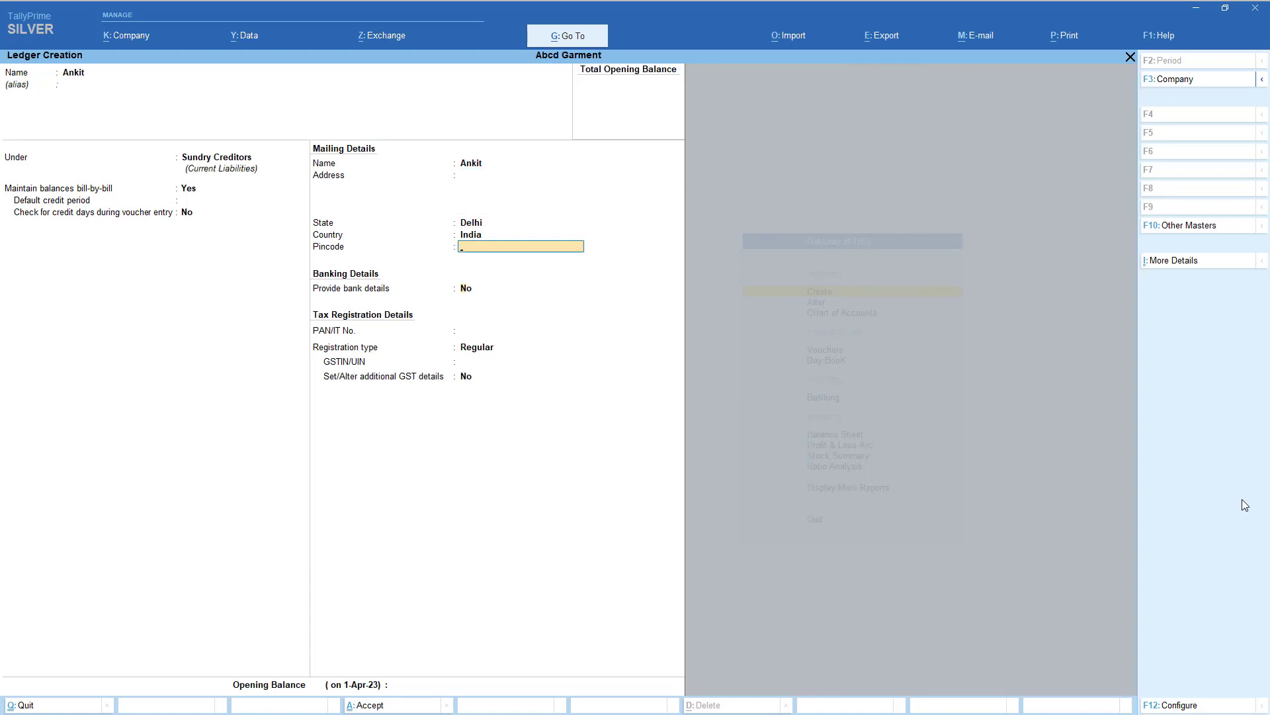
key("Return")
key("Return")
key("Return")
key("Return")
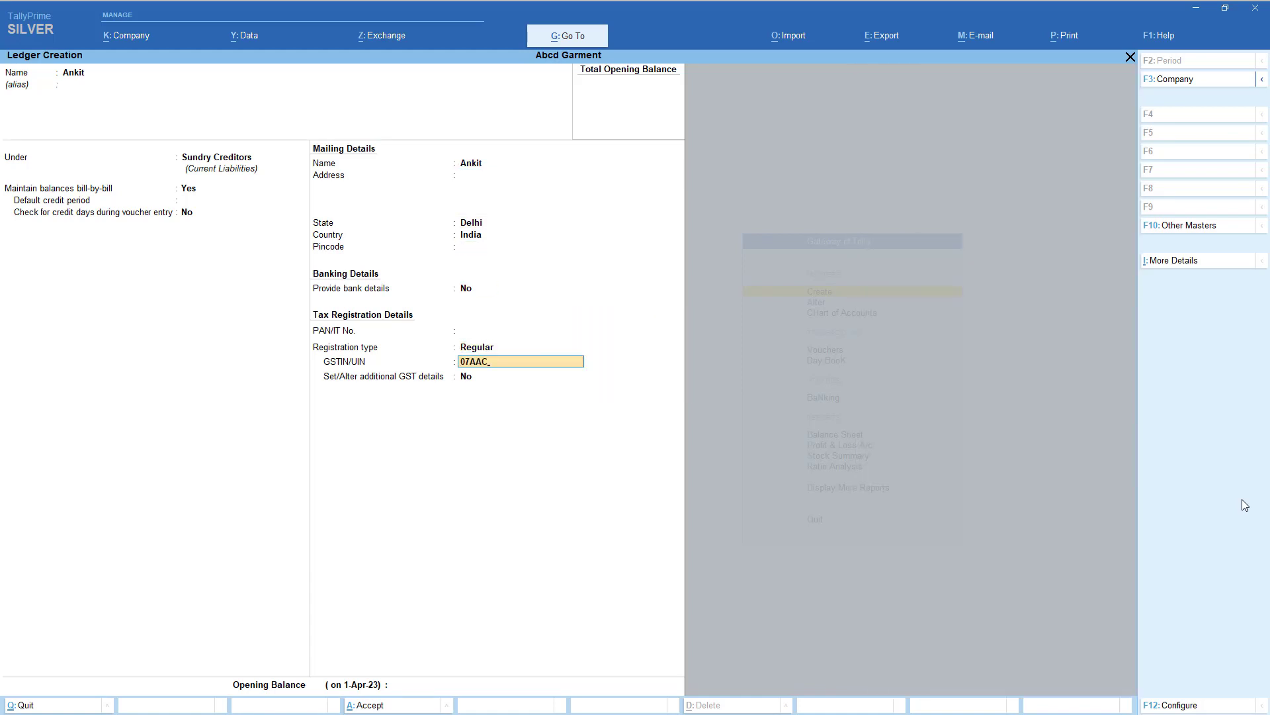
key("Return")
key("Return")
key("Return")
key("Return")
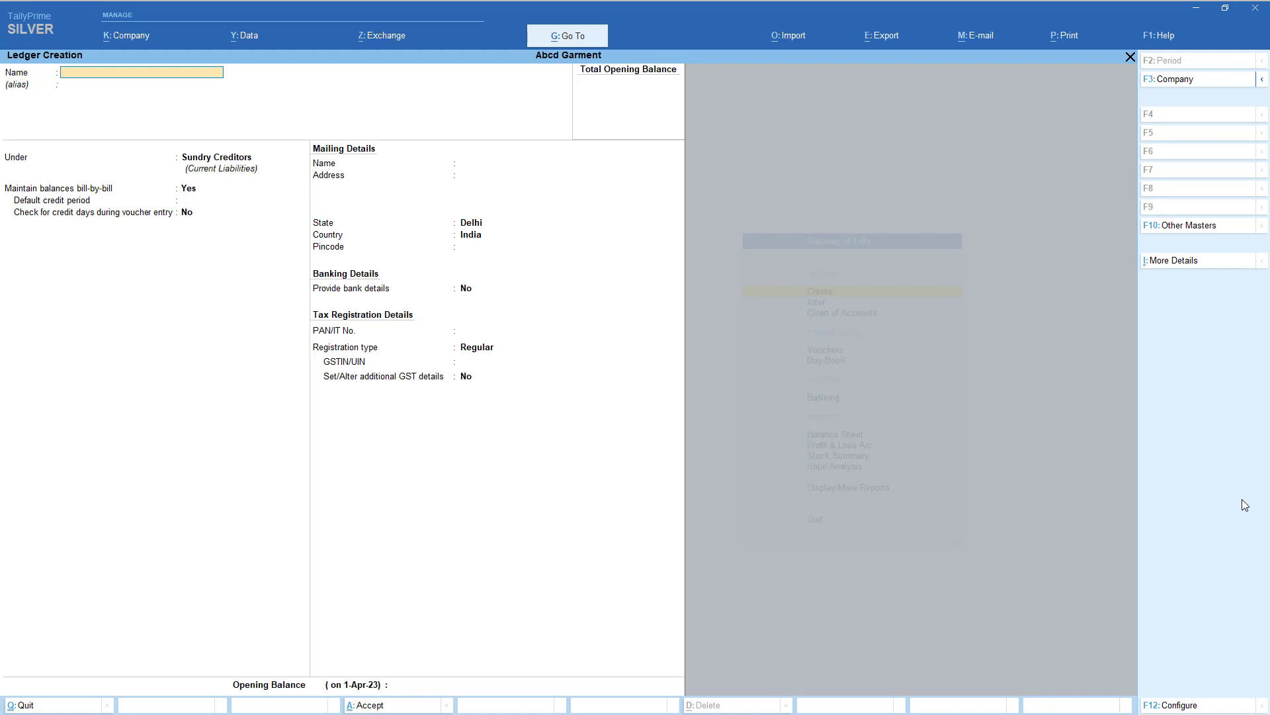
- Leave ledger creation and close the list of masters
key("Escape")
key("Return")
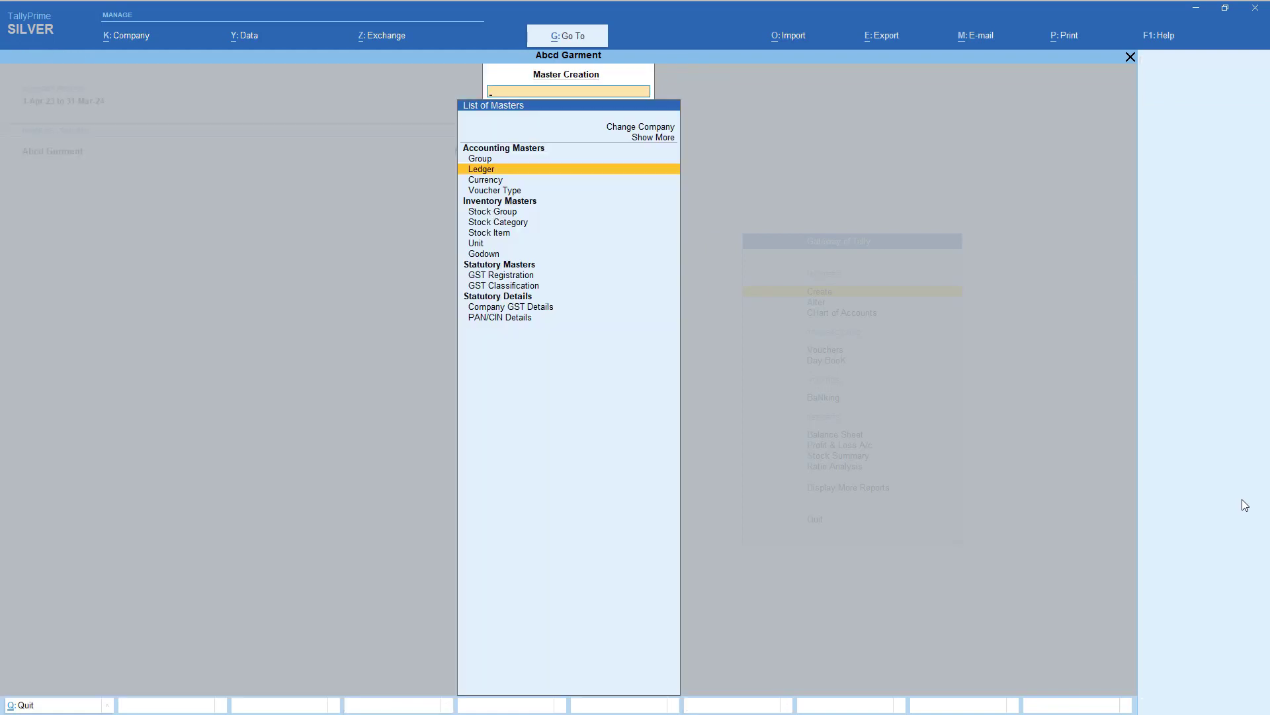
key("Escape")
key("Up")
key("Up")
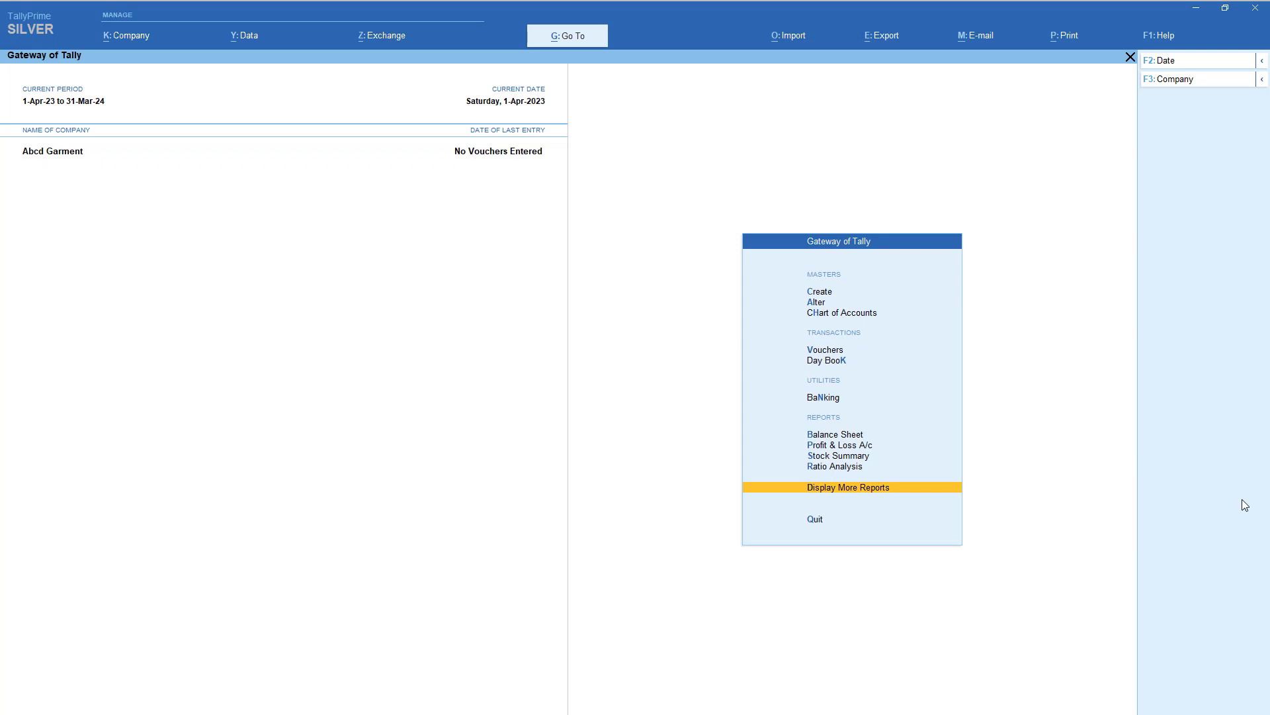
- Browse the GST reports, including Track GST Return Activities and other GST reports
key("Return")
key("Up")
key("Up")
key("Up")
key("Up")
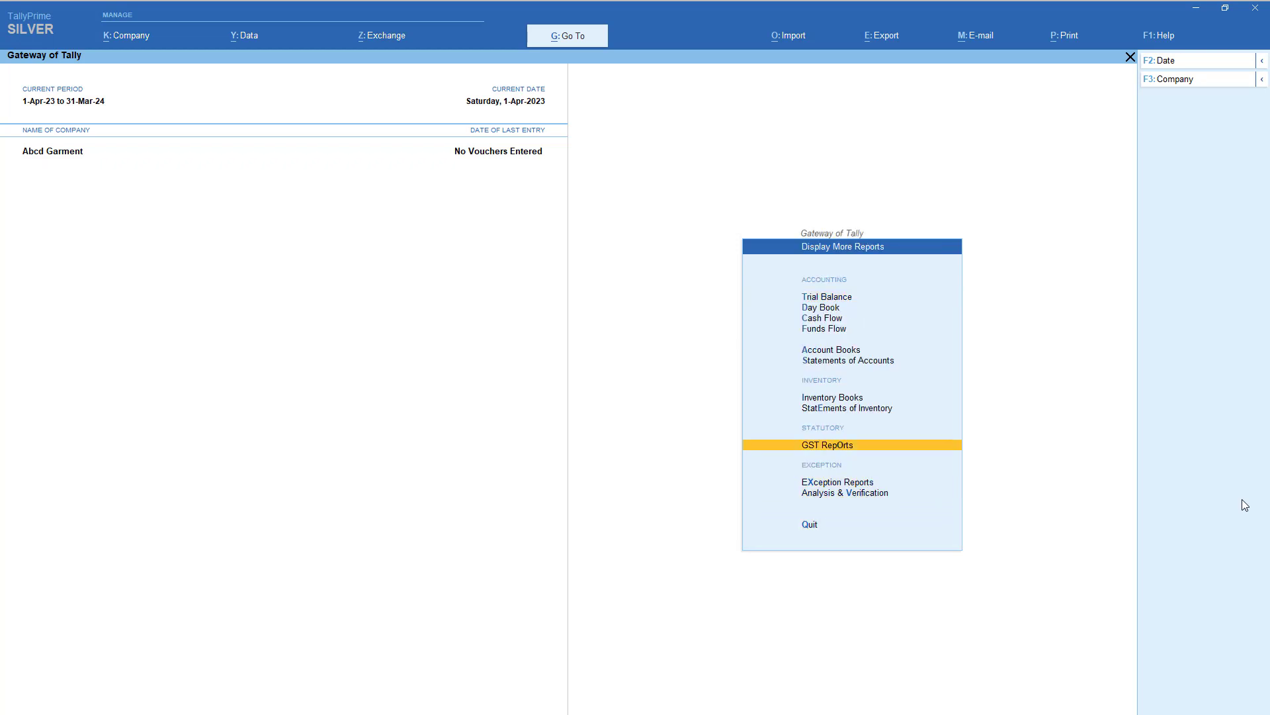
key("Return")
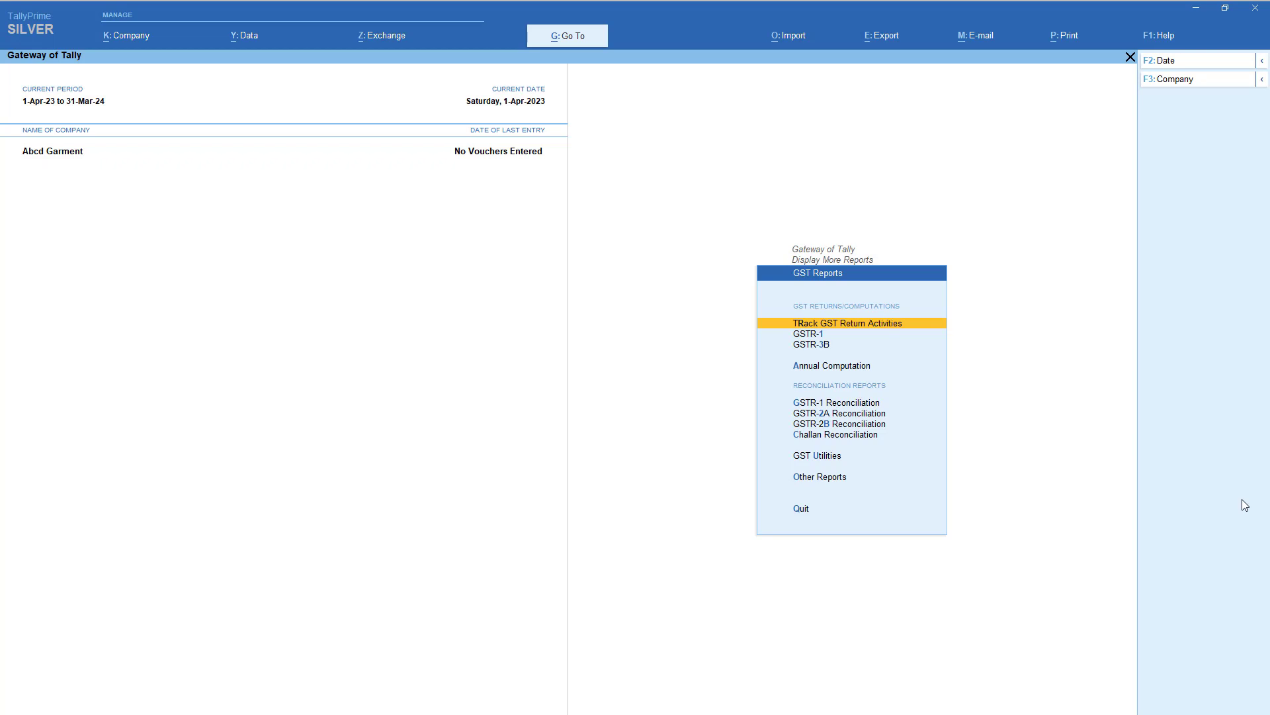
key("Return")
key("Escape")
key("o")
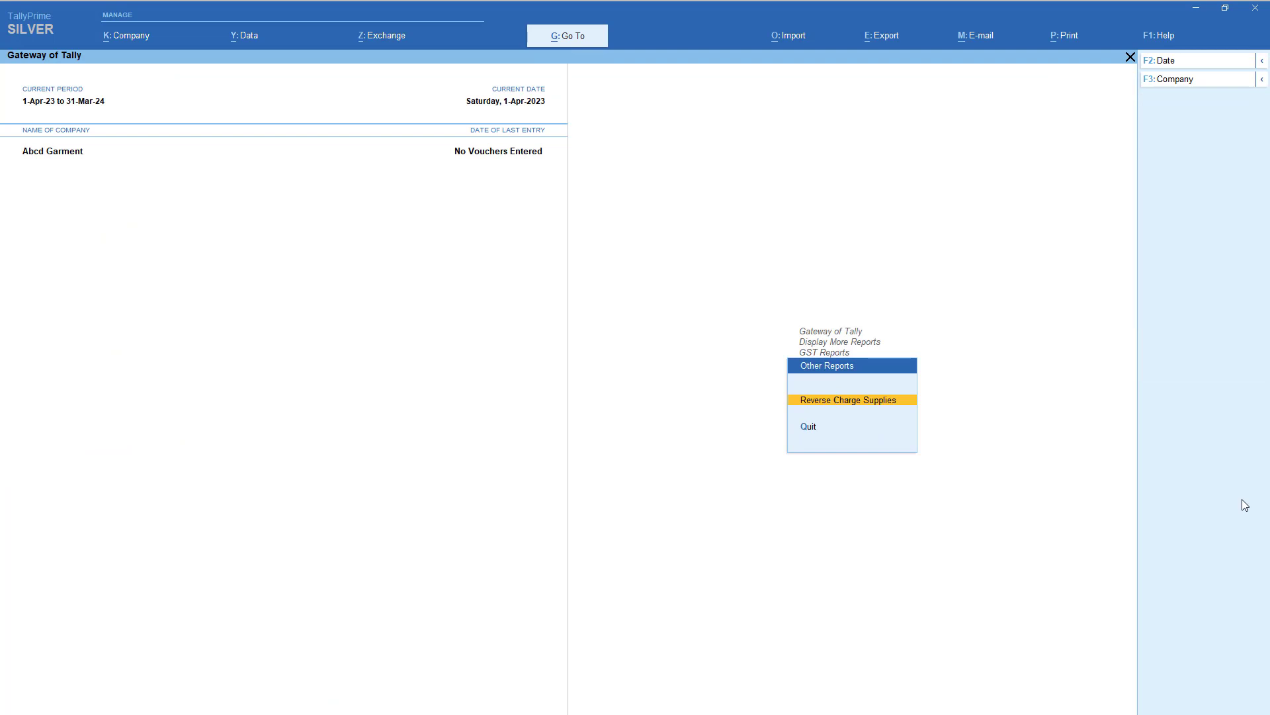
key("Escape")
- Leave the GST reports and return to Gateway of Tally with Create highlighted
key("Up")
key("Up")
key("Up")
key("Up")
key("Up")
key("Up")
key("Up")
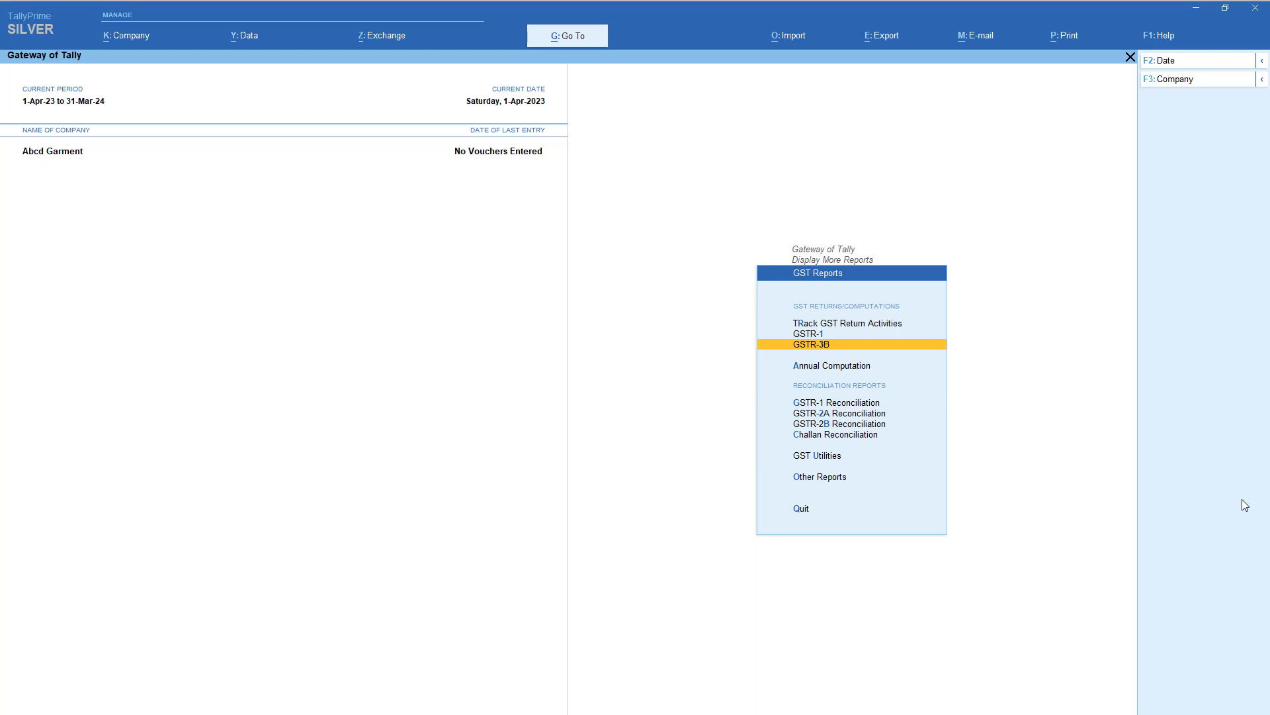
key("Up")
key("Up")
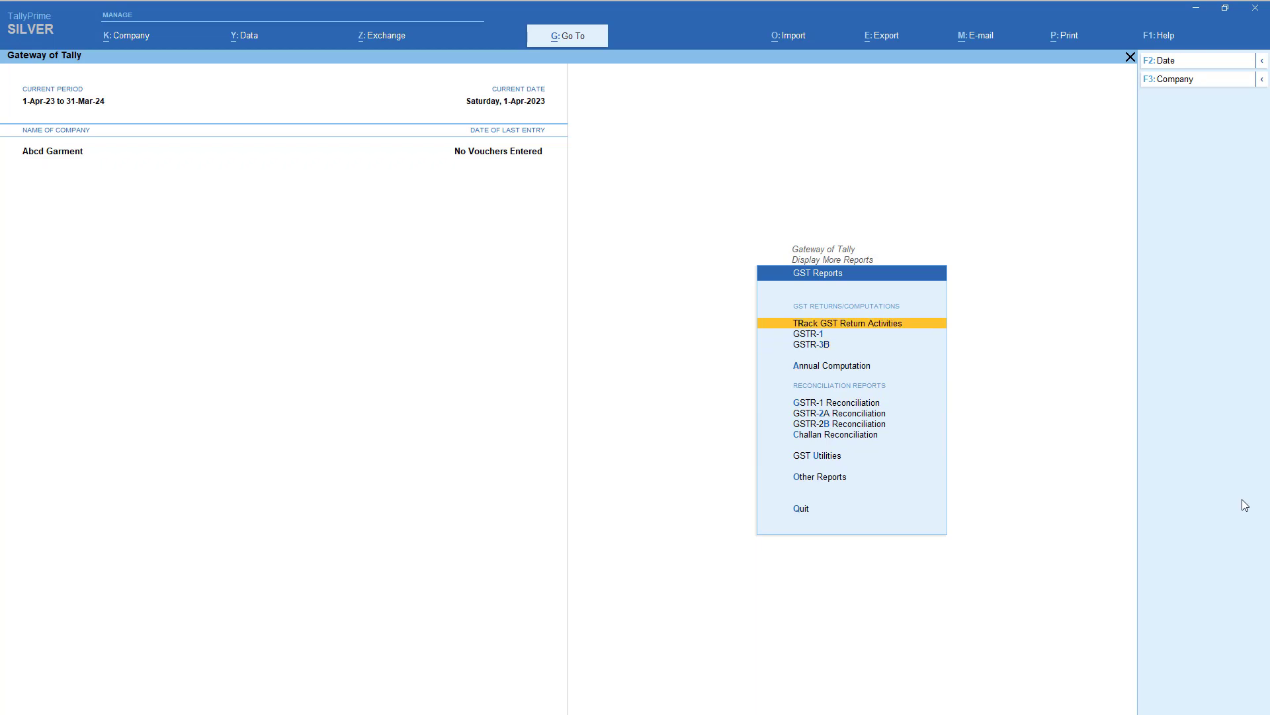
key("Escape")
key("Escape")
key("Down")
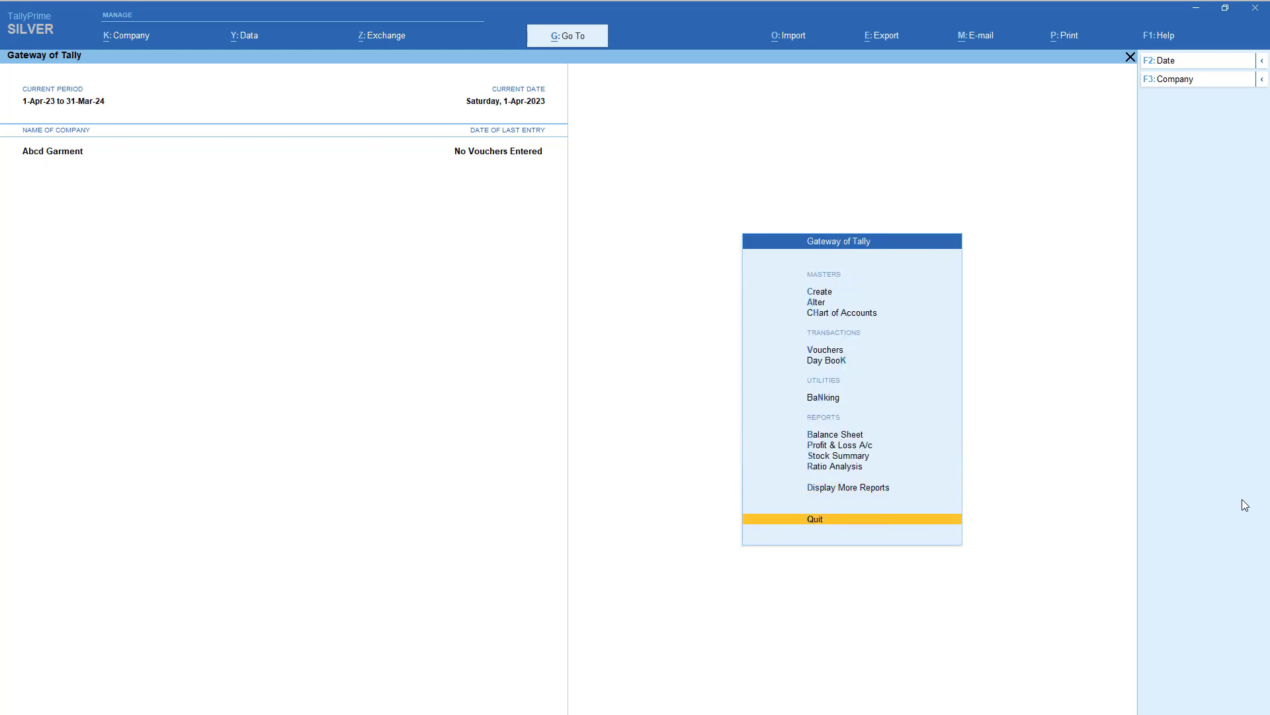
key("Down")
key("Down")
key("Escape")
key("Escape")
key("Down")
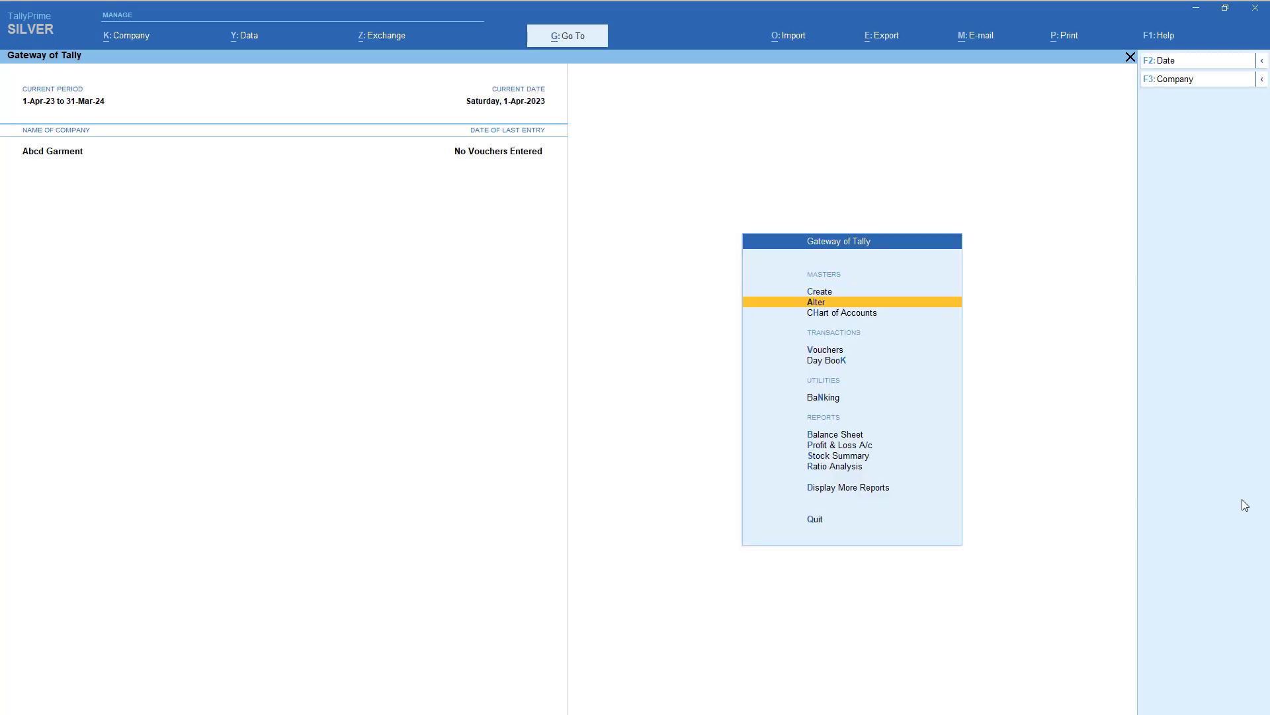
key("Up")
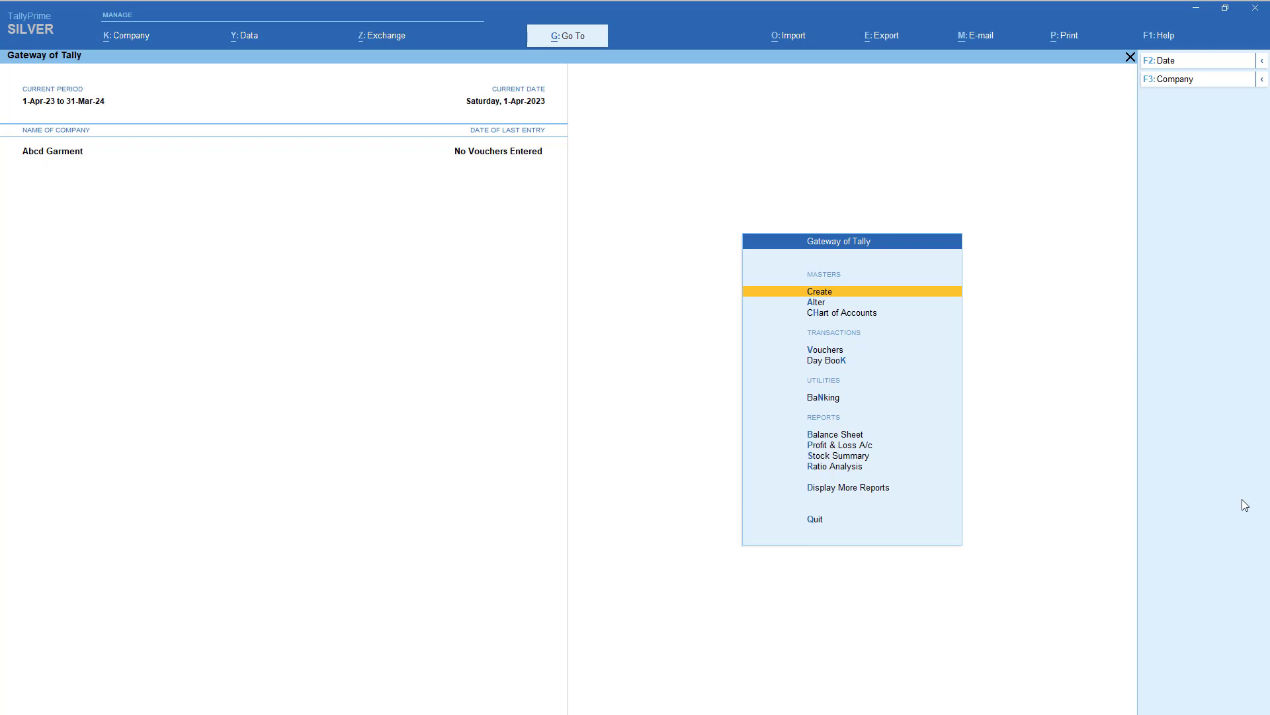
- Start a ledger named Local Purchase @ 12% under Purchase Accounts, GST applicable
key("Return")
key("Down")
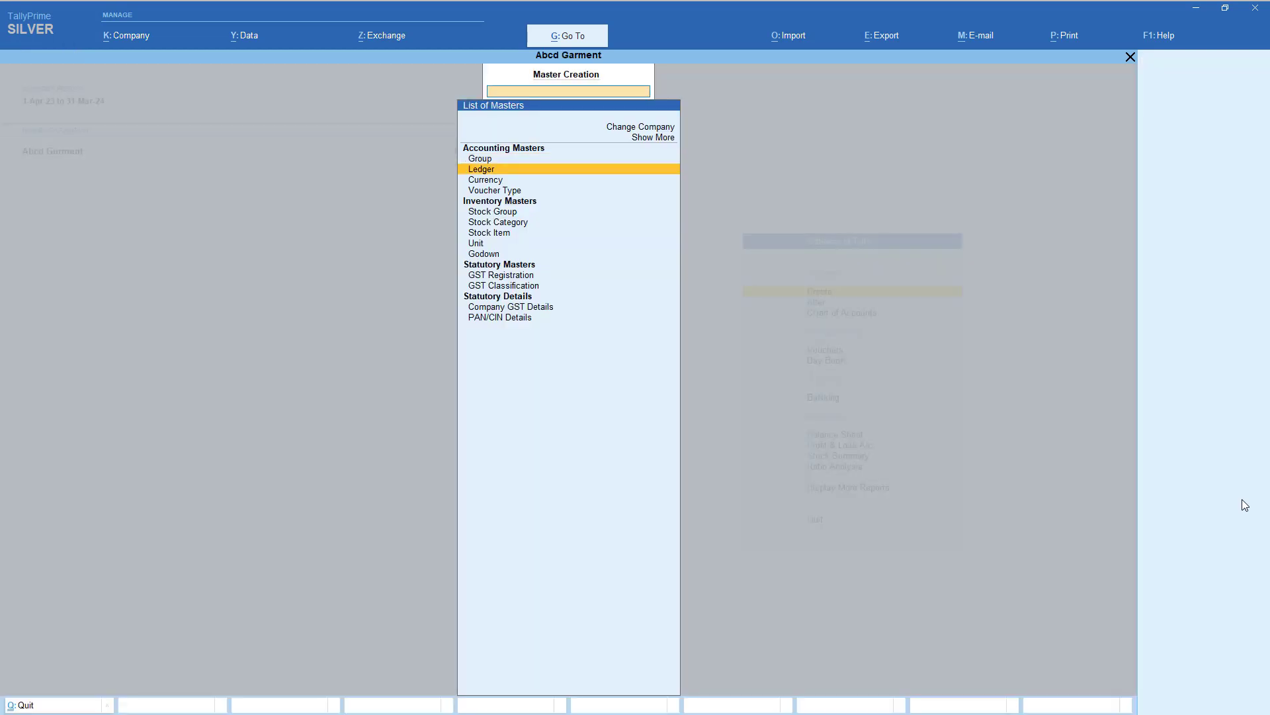
key("Return")
type("Local P")
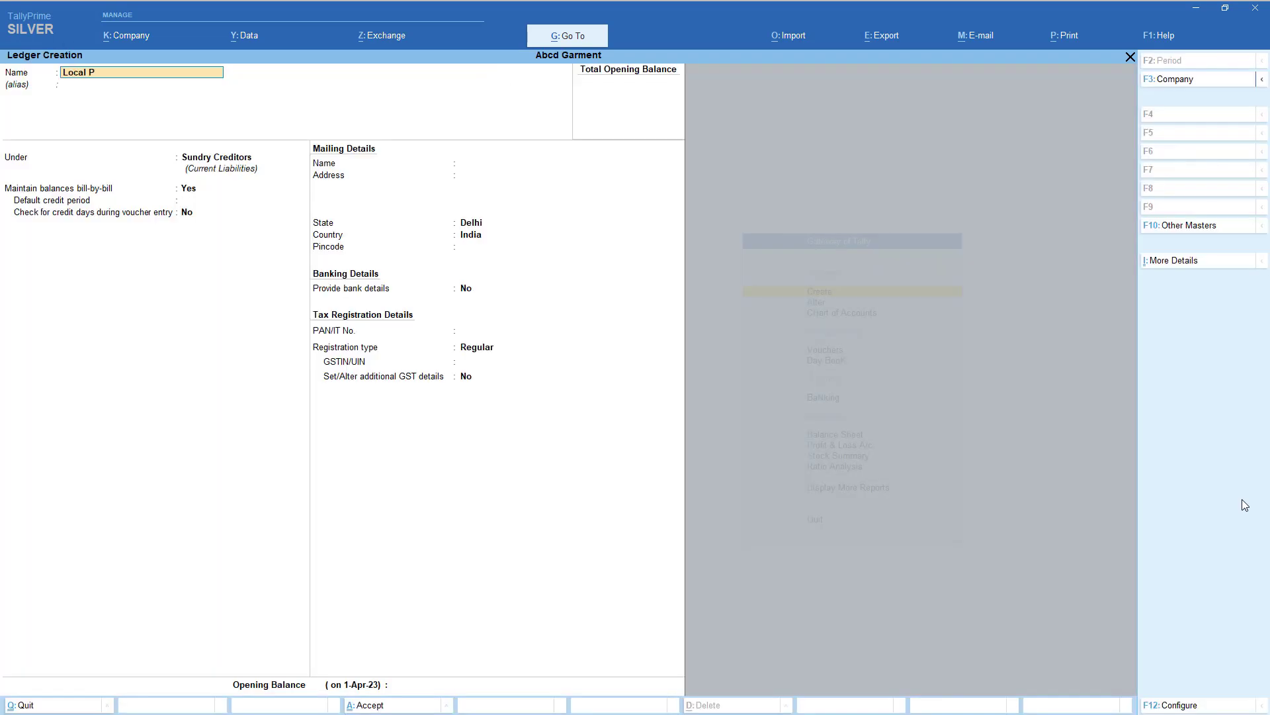
type("urchase @ 12%")
key("Return")
key("Return")
type("pur")
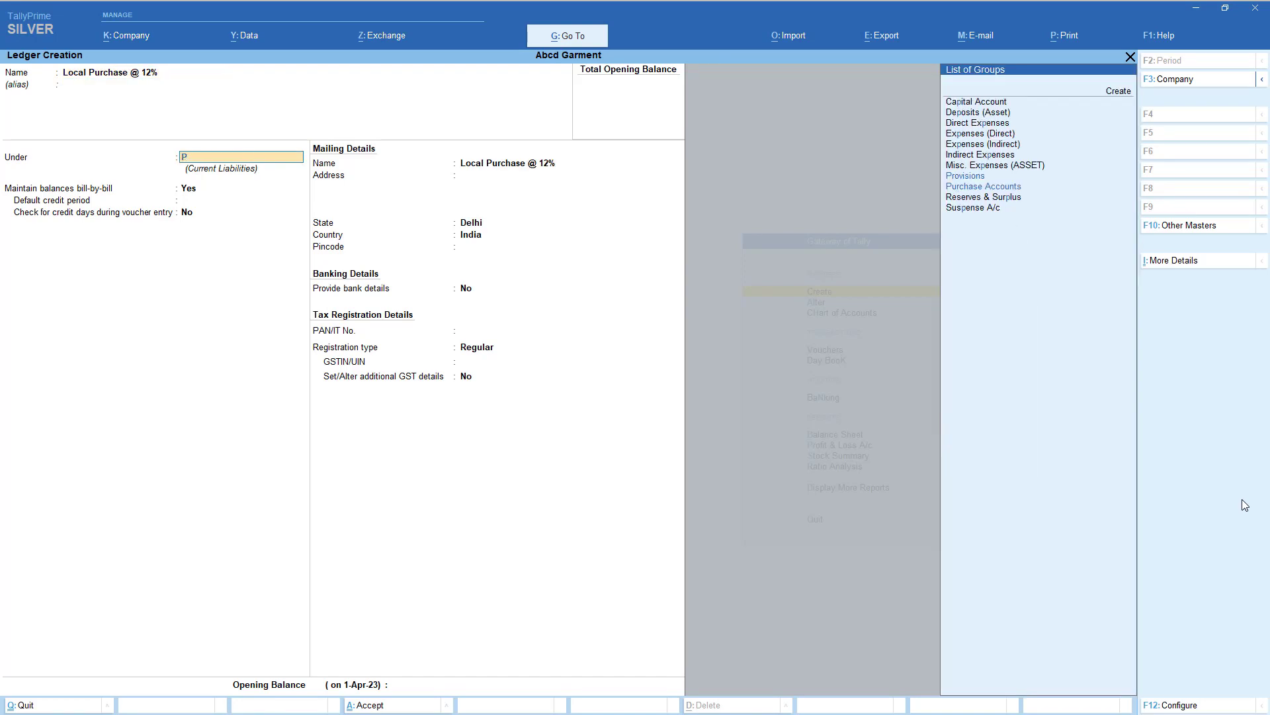
key("Return")
key("Return")
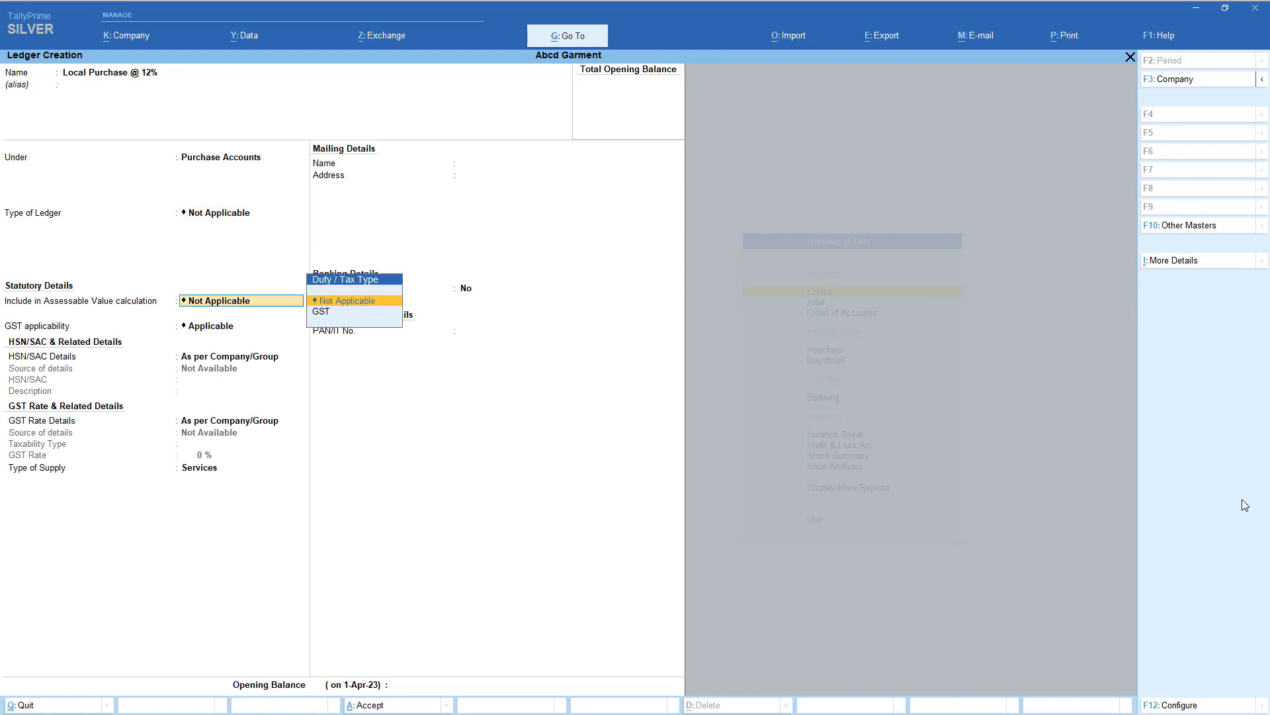
key("Return")
key("Return")
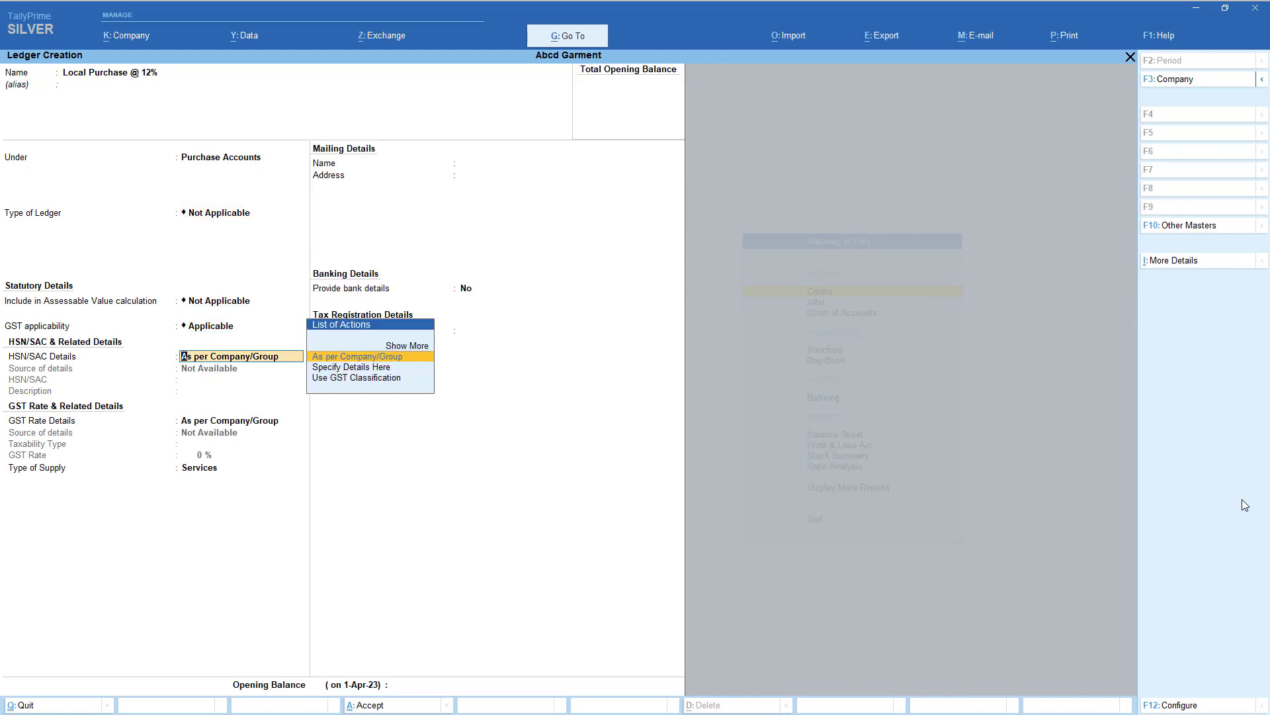
- Set its type of supply to Goods and finish the ledger with no opening balance
key("Return")
key("Return")
type("g")
key("Return")
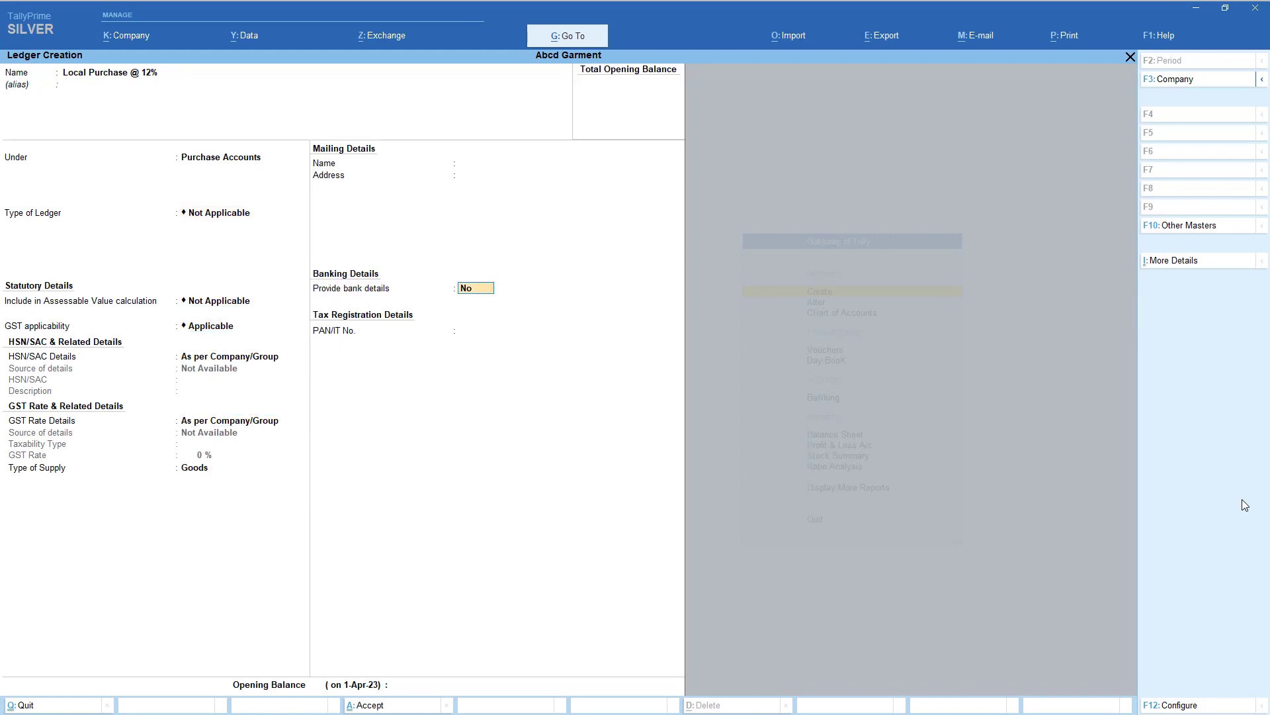
key("BackSpace")
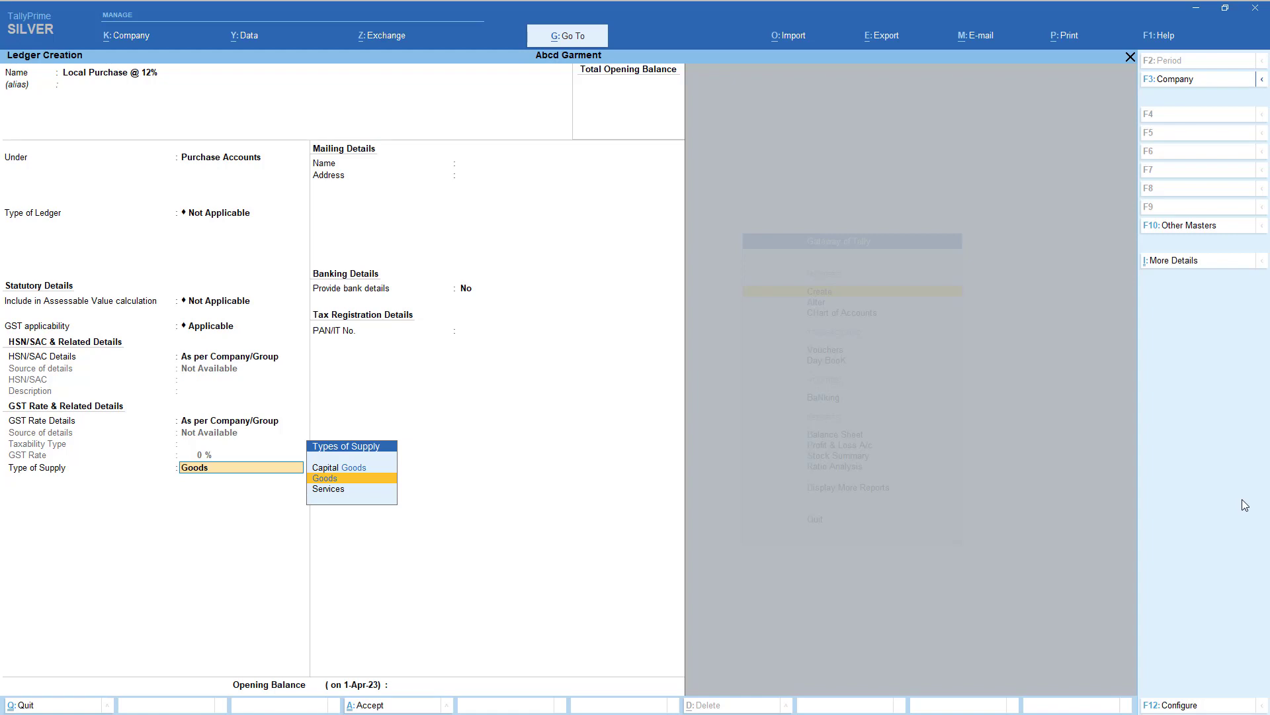
key("Up")
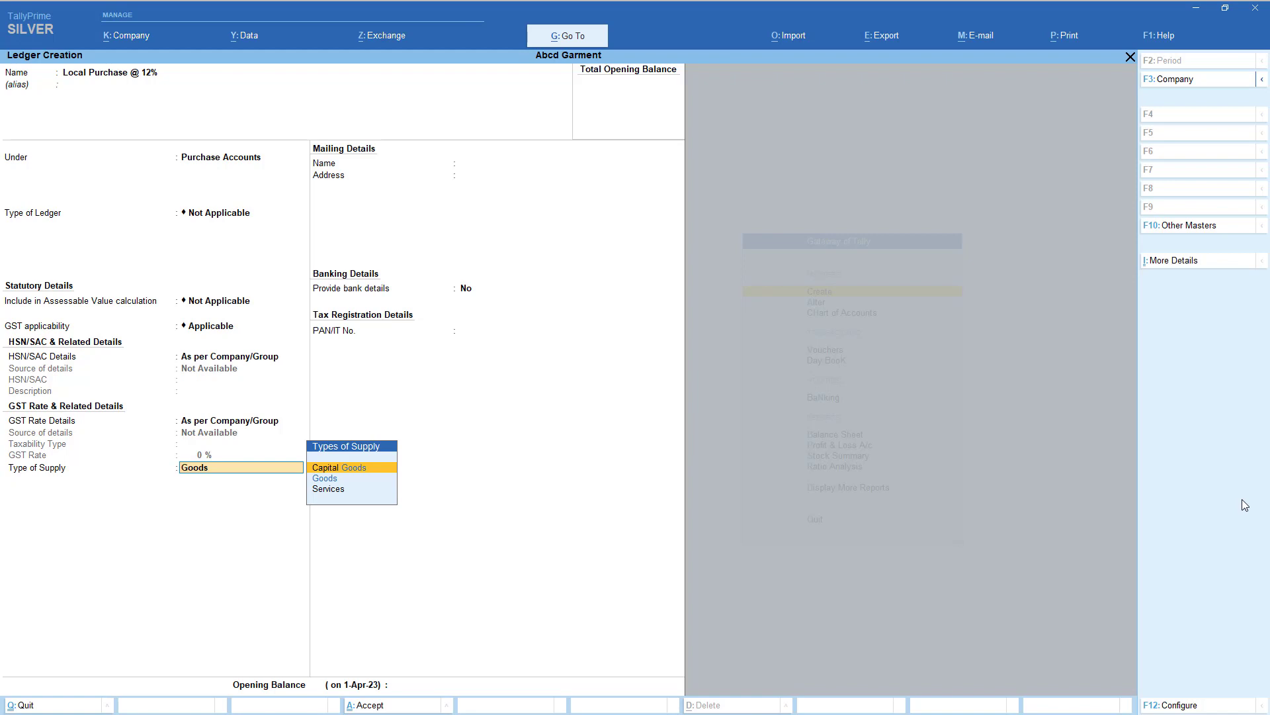
key("Down")
key("Return")
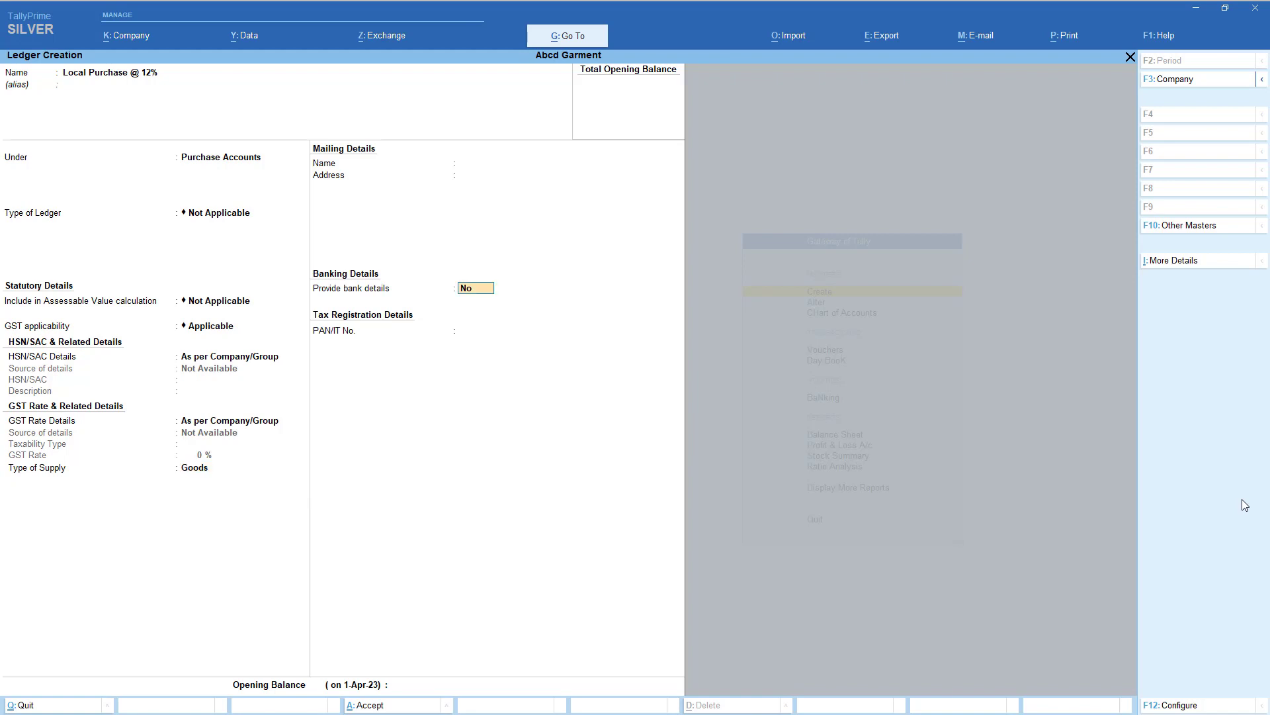
key("Return")
key("Return")
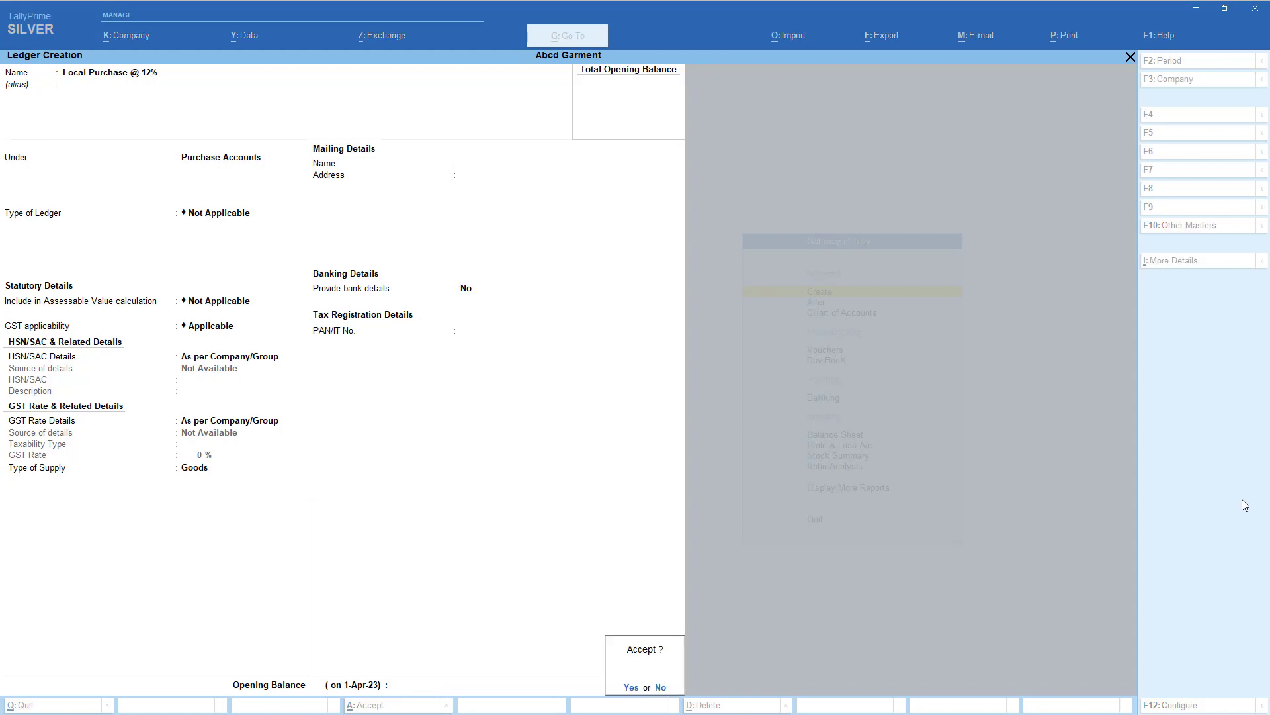
key("Return")
type("Local P")
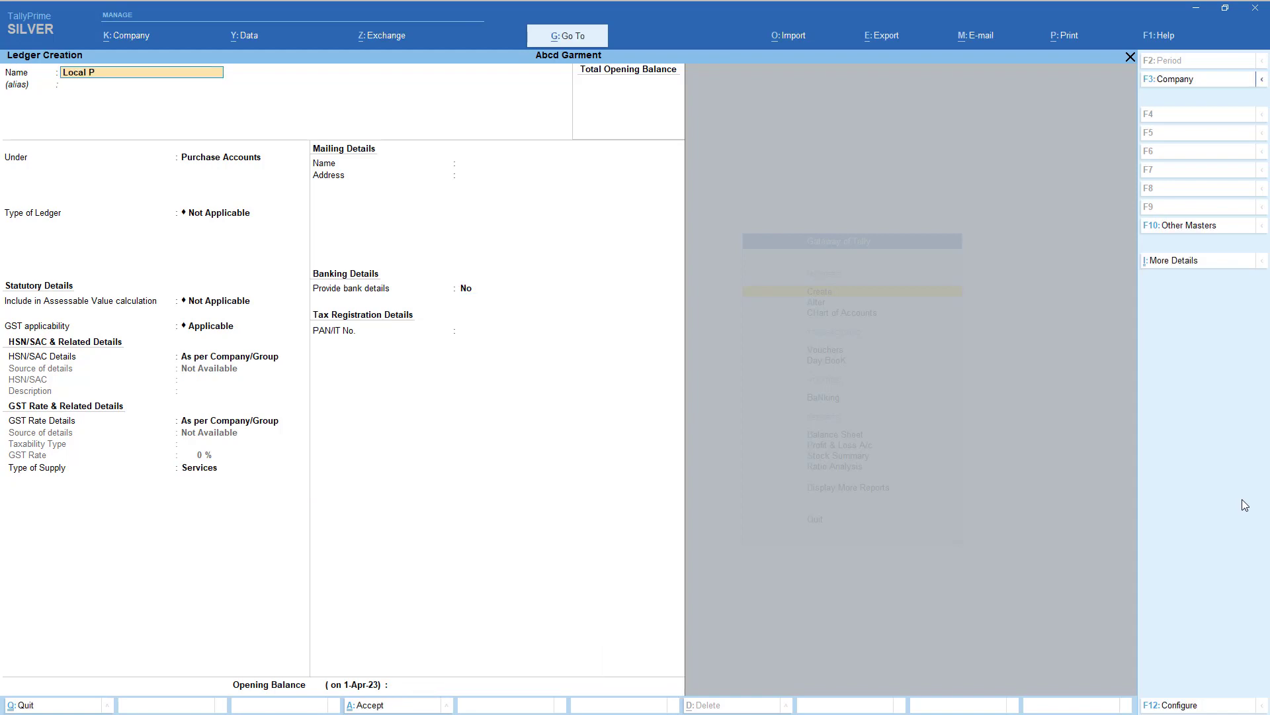
type("urchase @ 5%")
- Save Local Purchase @ 5% under Purchase Accounts with Goods as its supply type
key("Return")
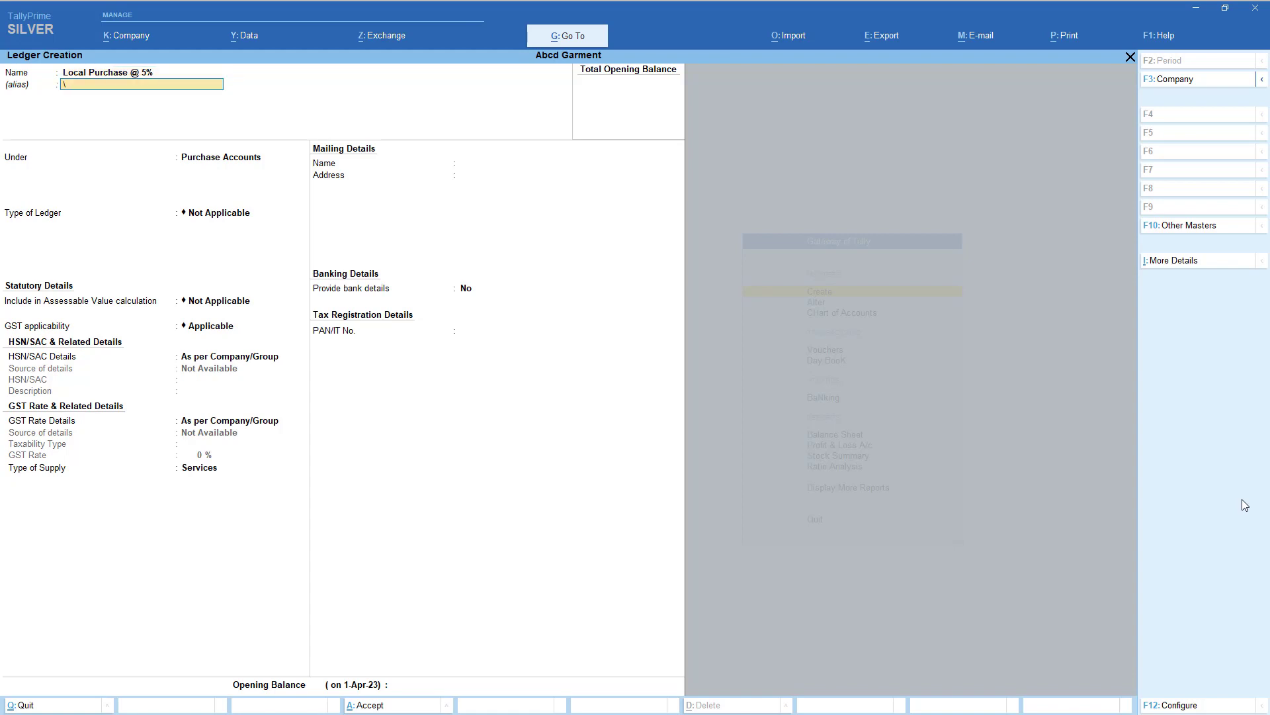
key("Return")
key("Return")
key("Return")
key("Return")
key("Return")
key("Return")
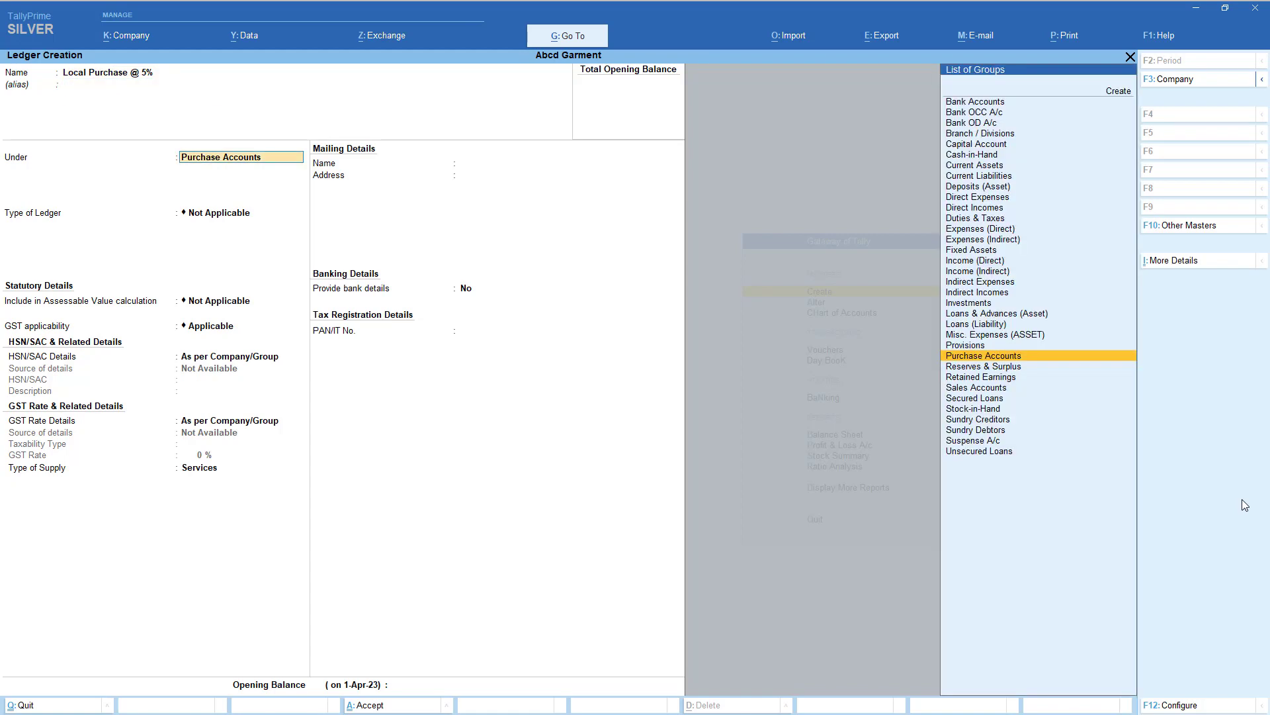
key("Return")
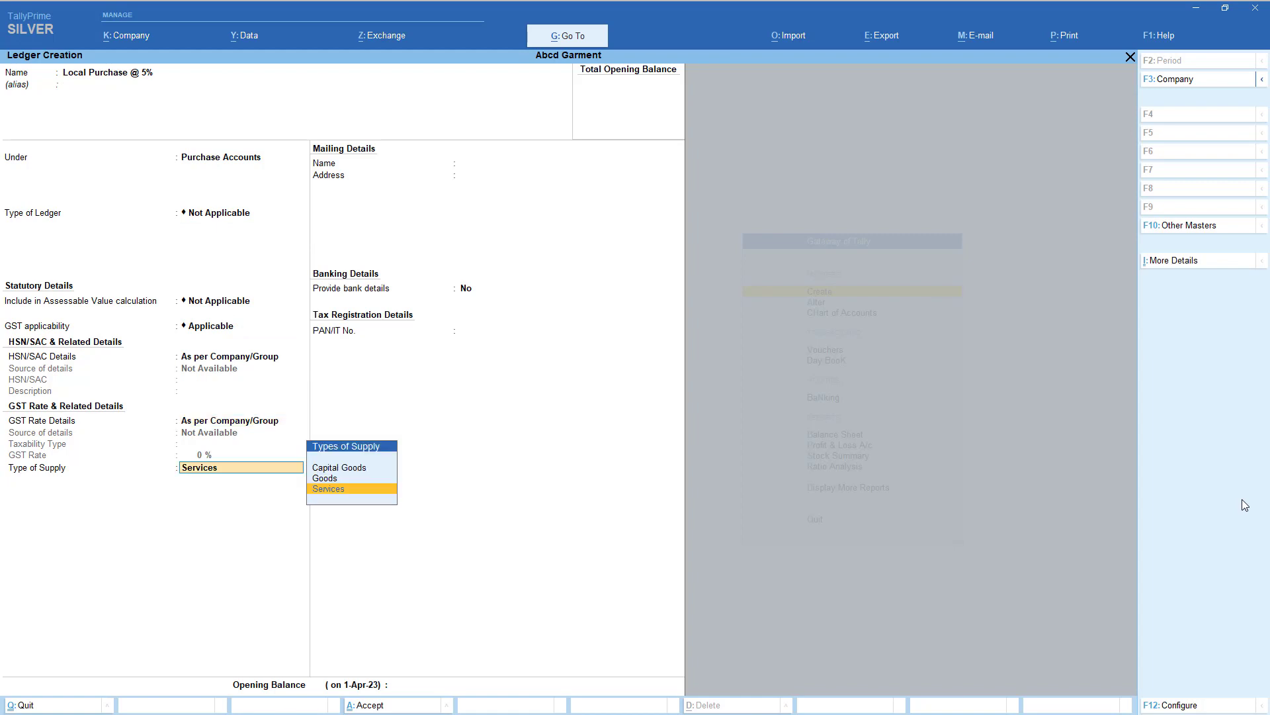
key("Return")
key("BackSpace")
key("Up")
key("Return")
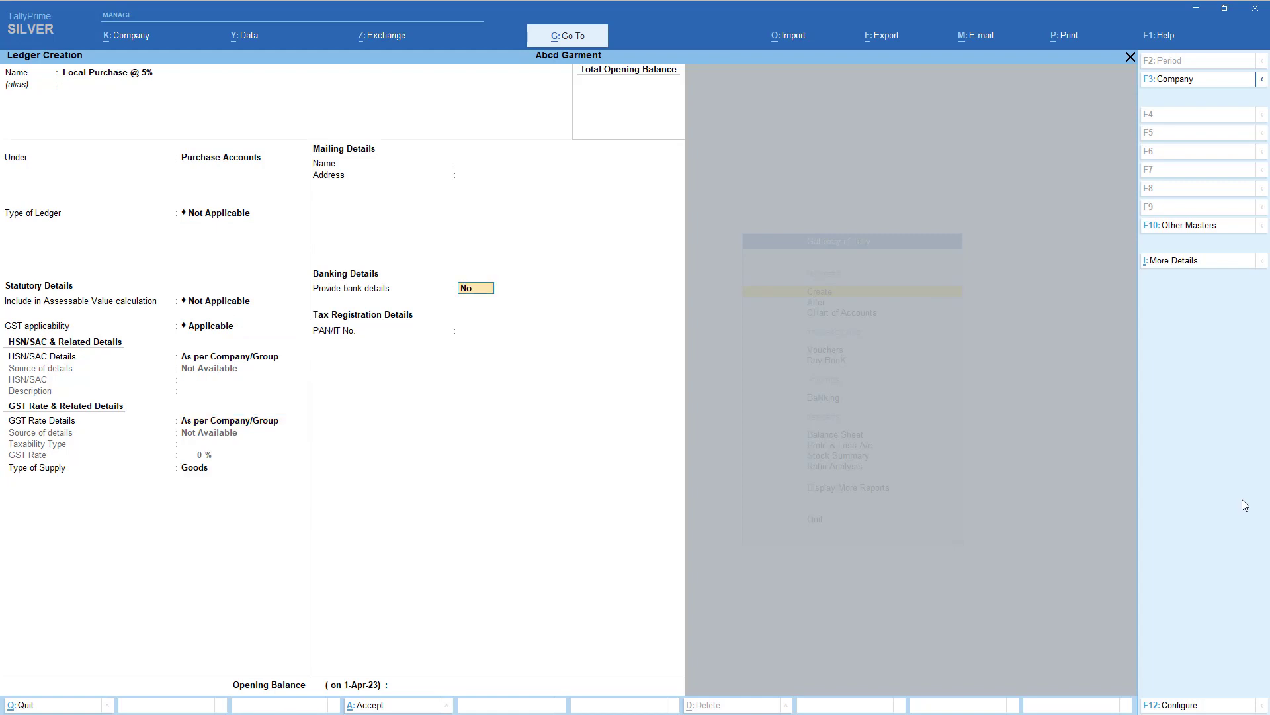
key("Return")
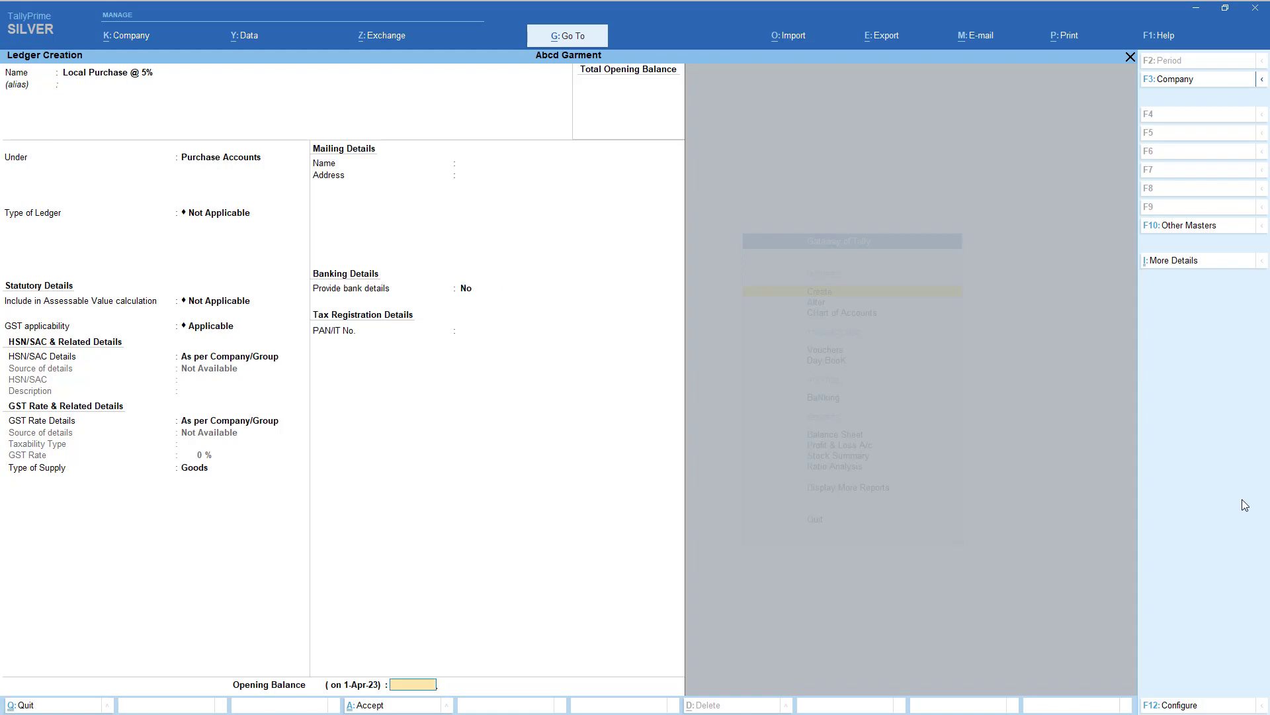
key("Return")
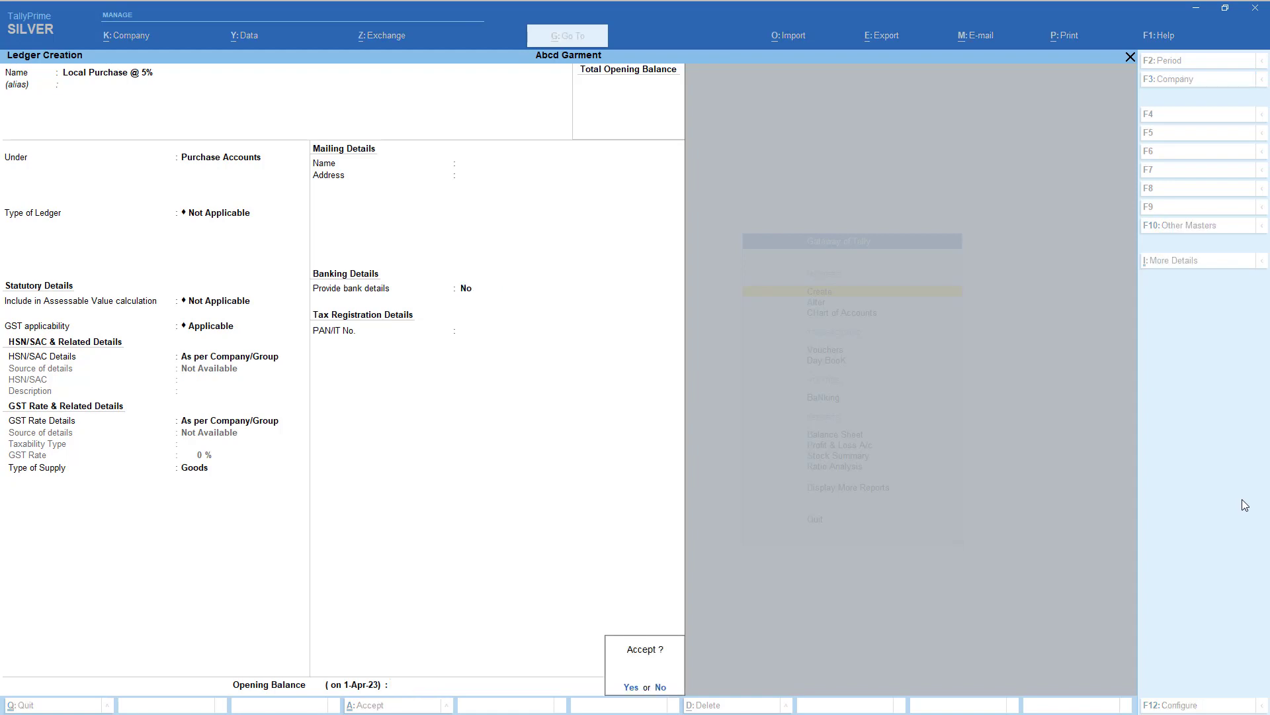
key("Return")
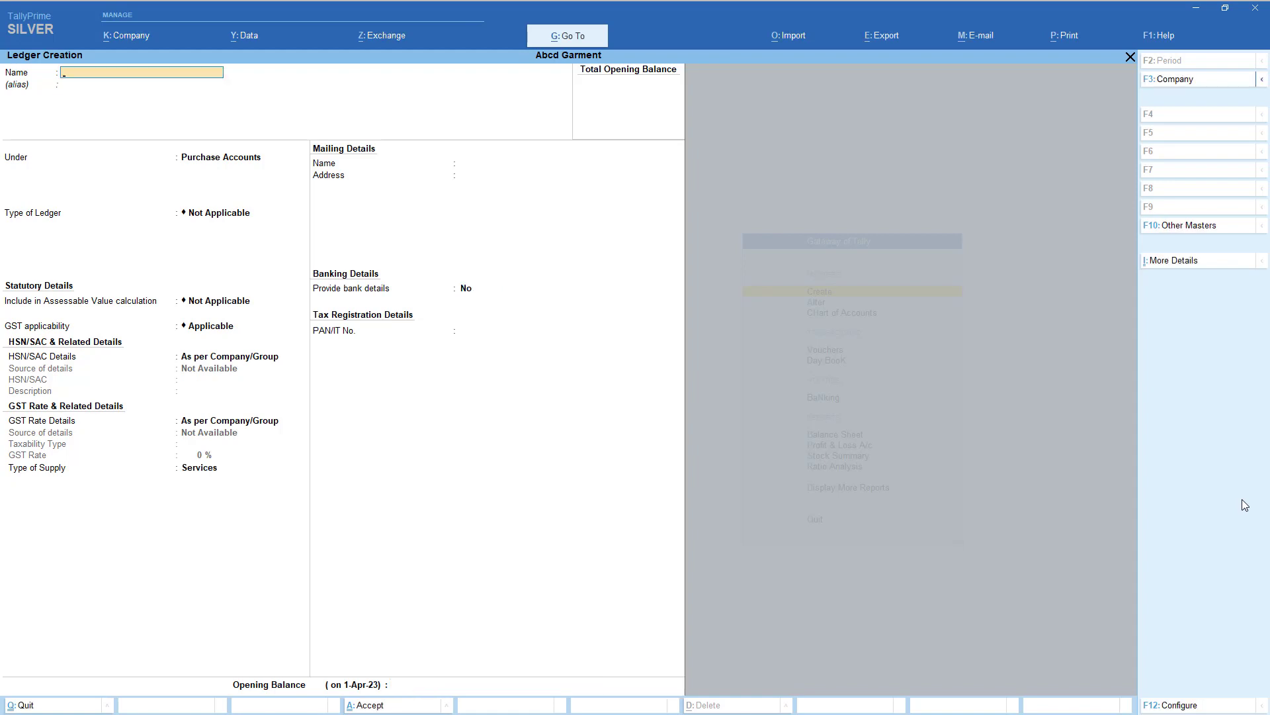
- Save Input Cgst @ 6% under Duties & Taxes as a GST CGST ledger at 6%
type("Input Cgst @ 6%")
key("Return")
type("D")
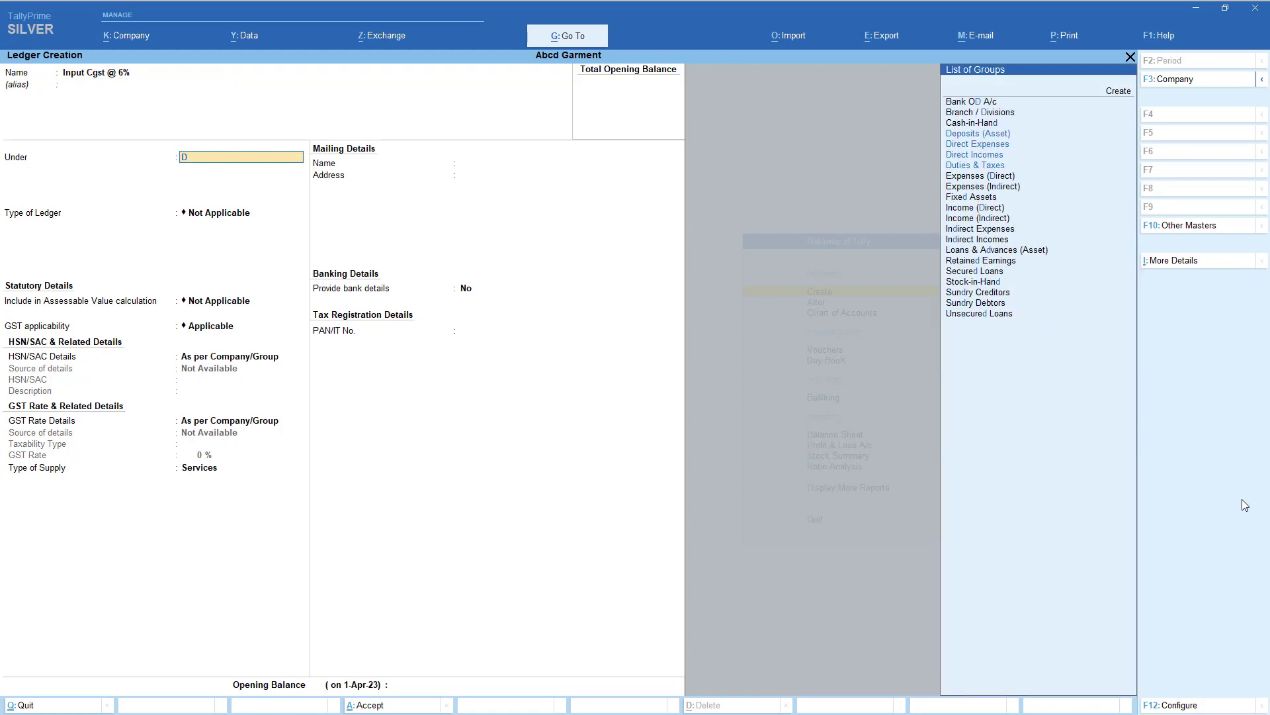
key("Return")
key("Up")
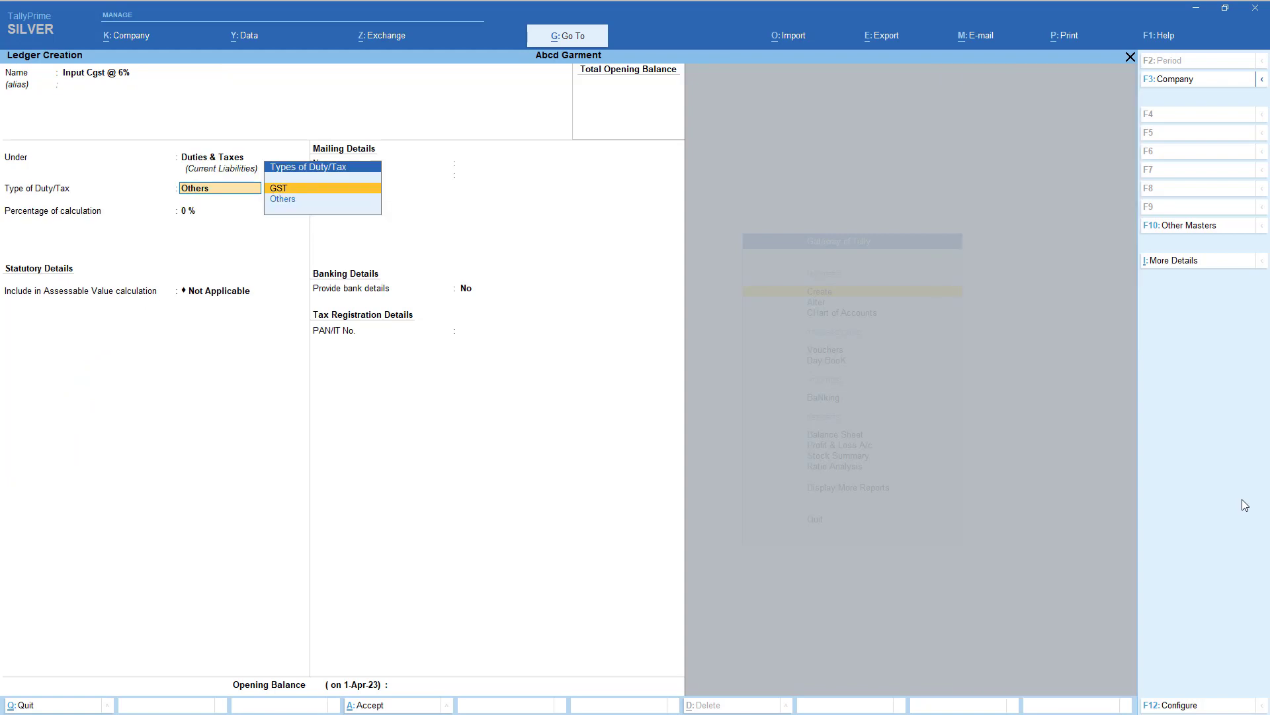
key("Return")
key("Down")
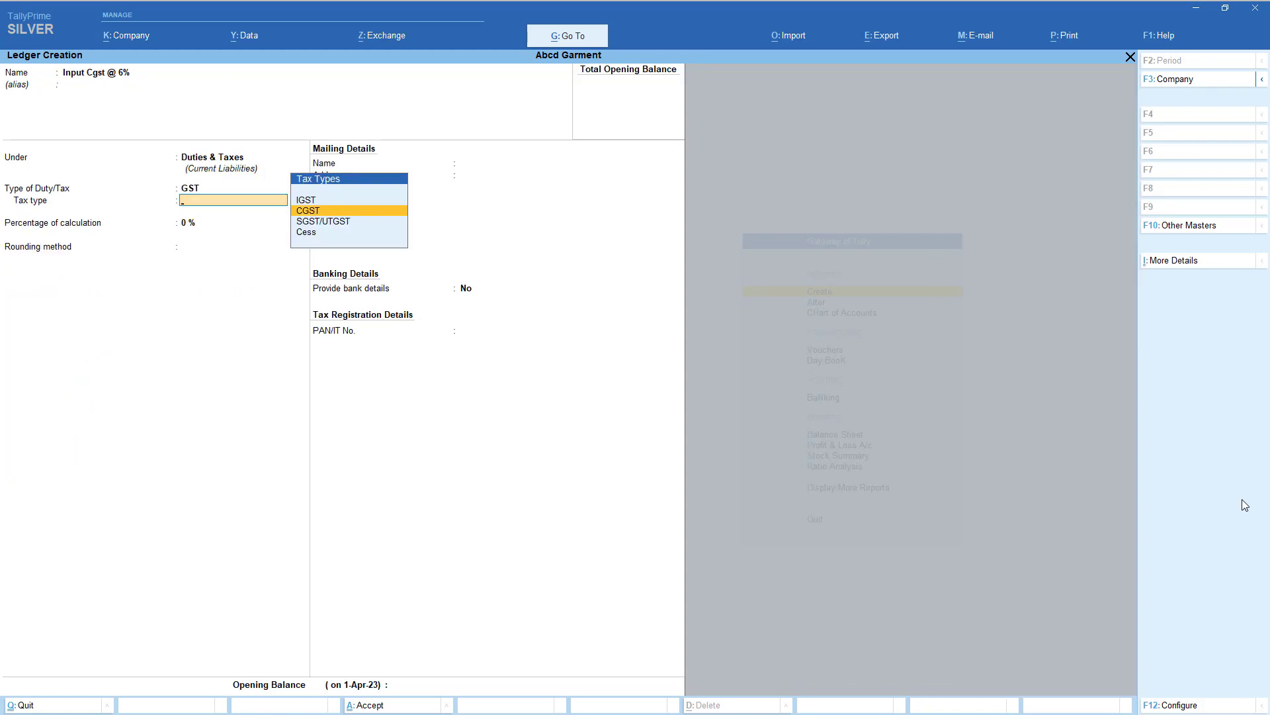
key("Return")
type("6")
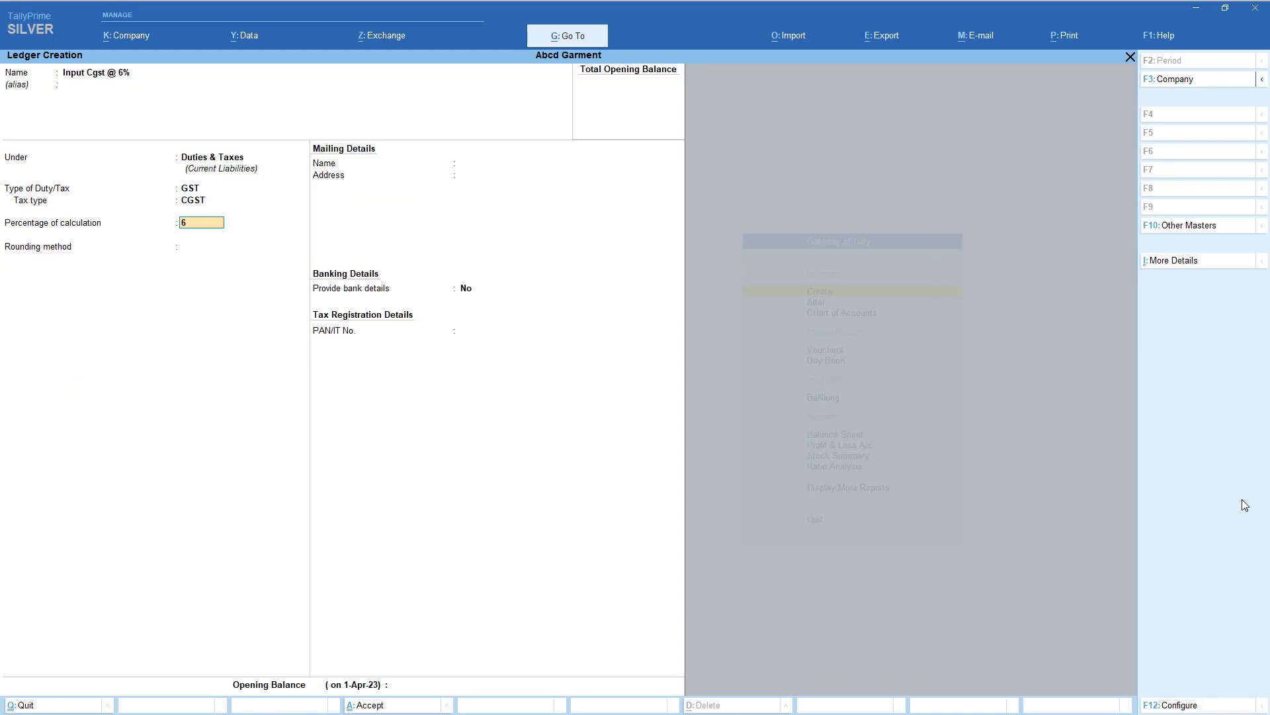
key("Return")
key("Return")
key("Return")
key("Return")
key("Return")
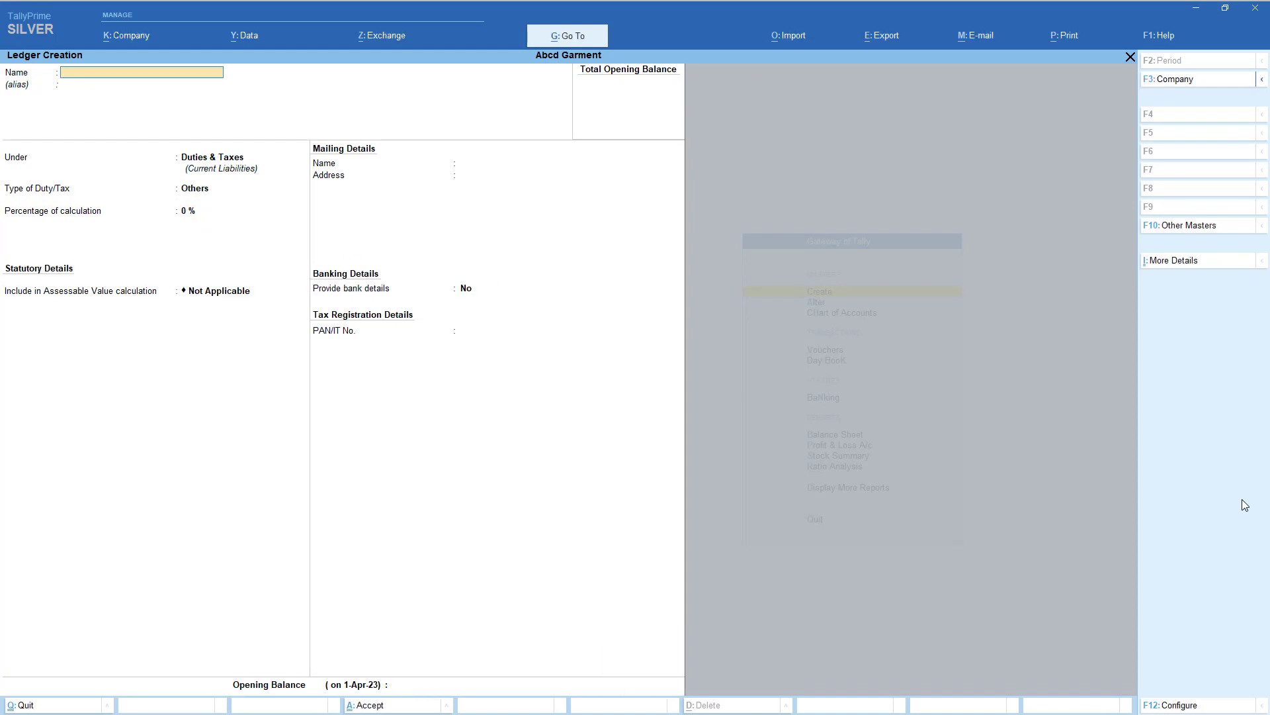
type("Input Sgst @ 6%")
key("Return")
key("Return")
key("Return")
- Make Input Sgst @ 6% a GST SGST/UTGST ledger at 6% with rounding Not Applicable
key("Up")
key("Return")
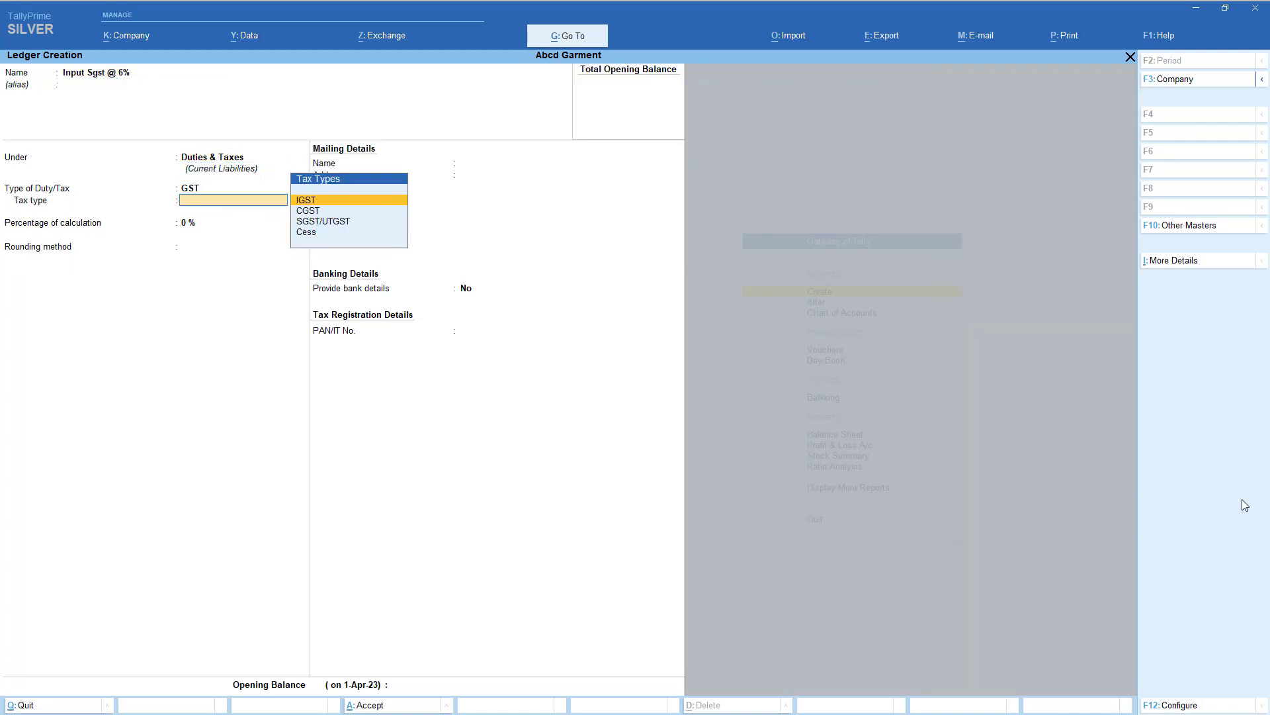
key("Down")
key("Down")
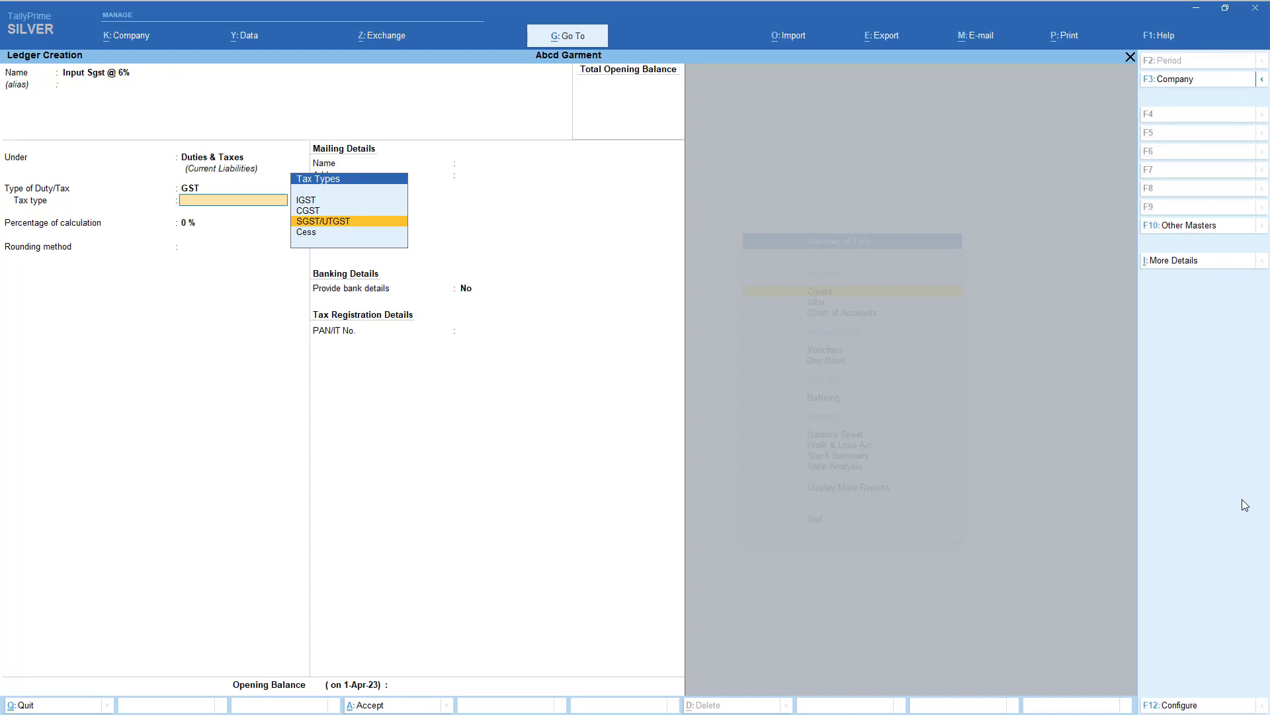
key("Return")
type("6")
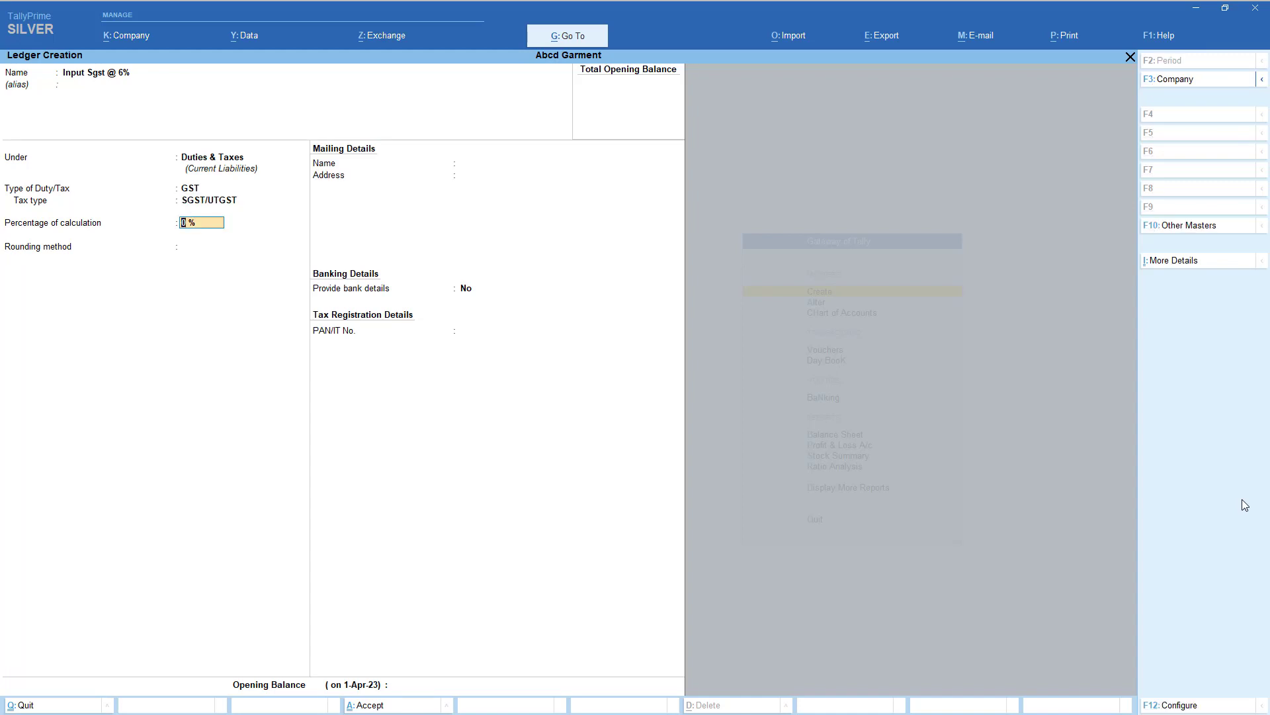
key("Return")
key("Return")
key("Return")
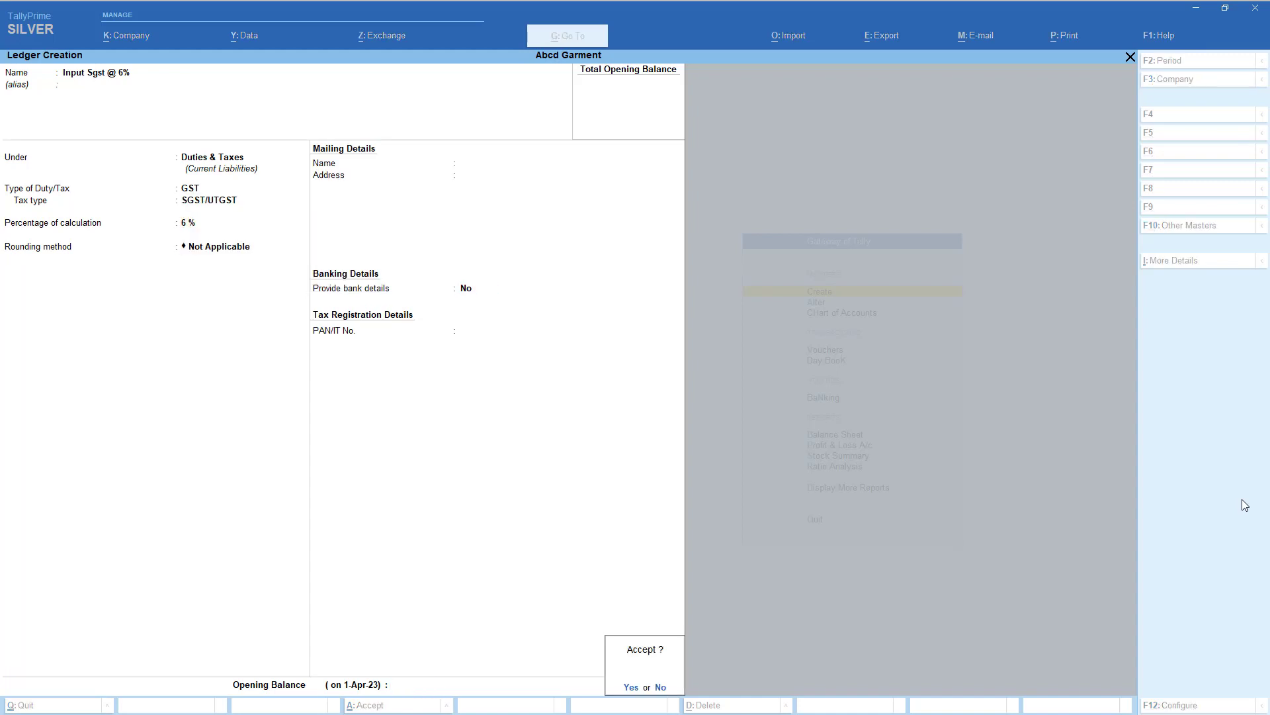
key("Return")
type("Input")
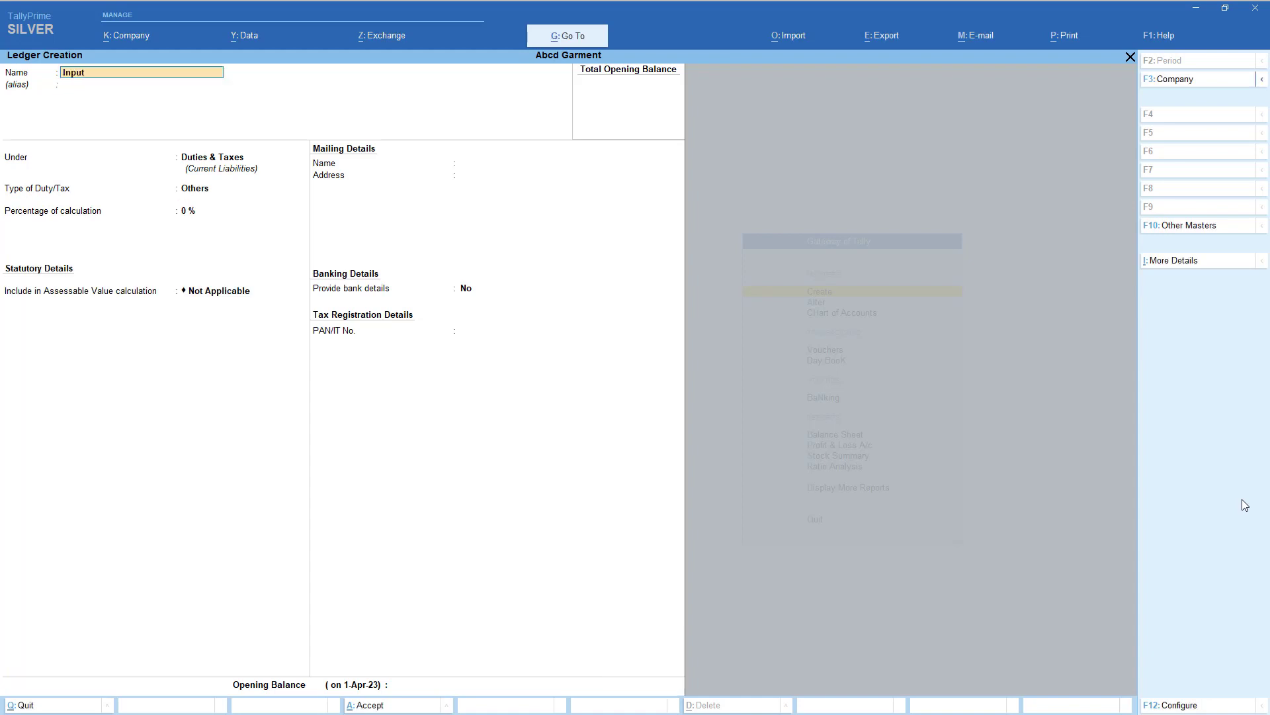
type(" Cgst @ 2.5%")
- Save Input Cgst @ 2.5% under Duties & Taxes as GST CGST at 2.5%
key("Return")
key("Return")
key("Return")
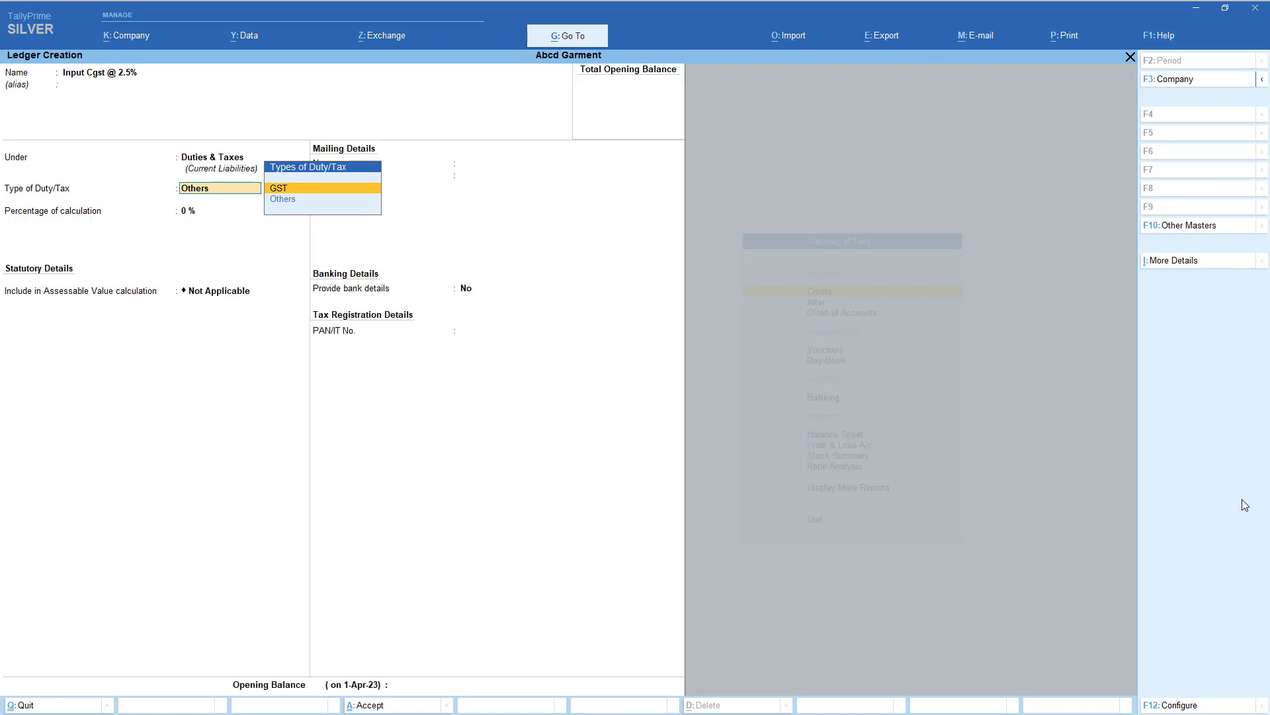
key("Return")
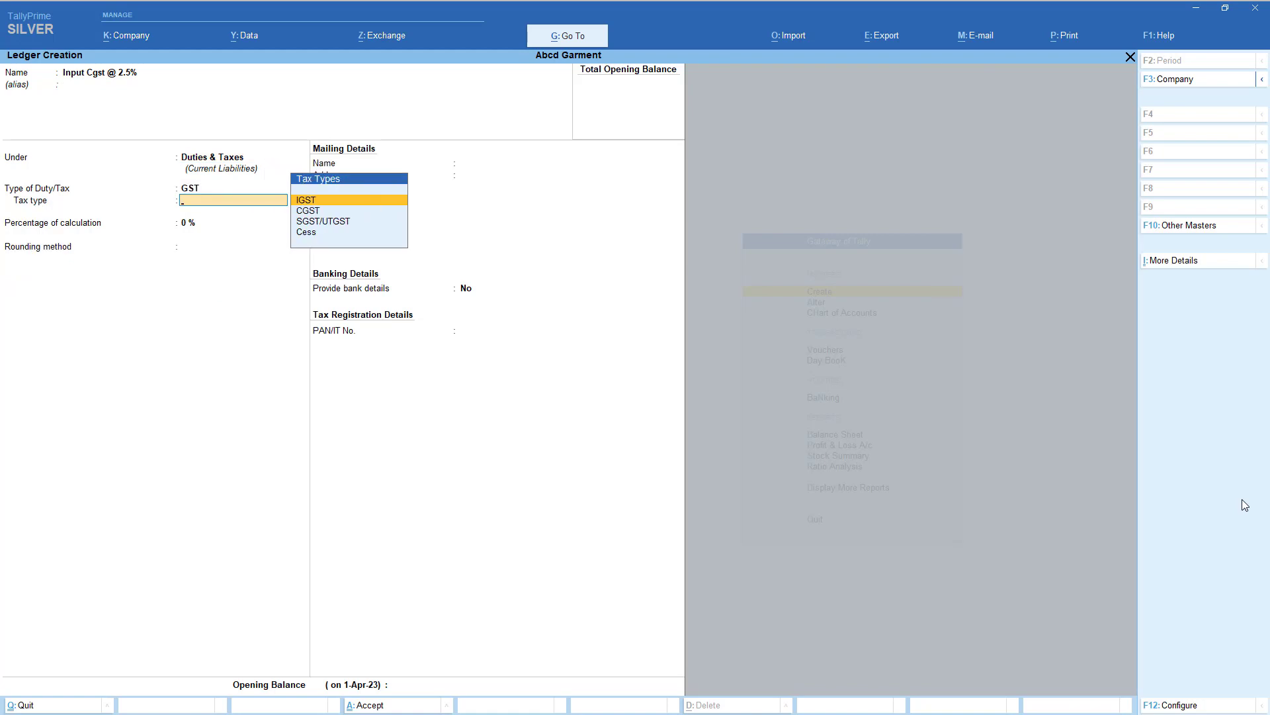
key("Down")
key("Return")
type("2.5")
key("Return")
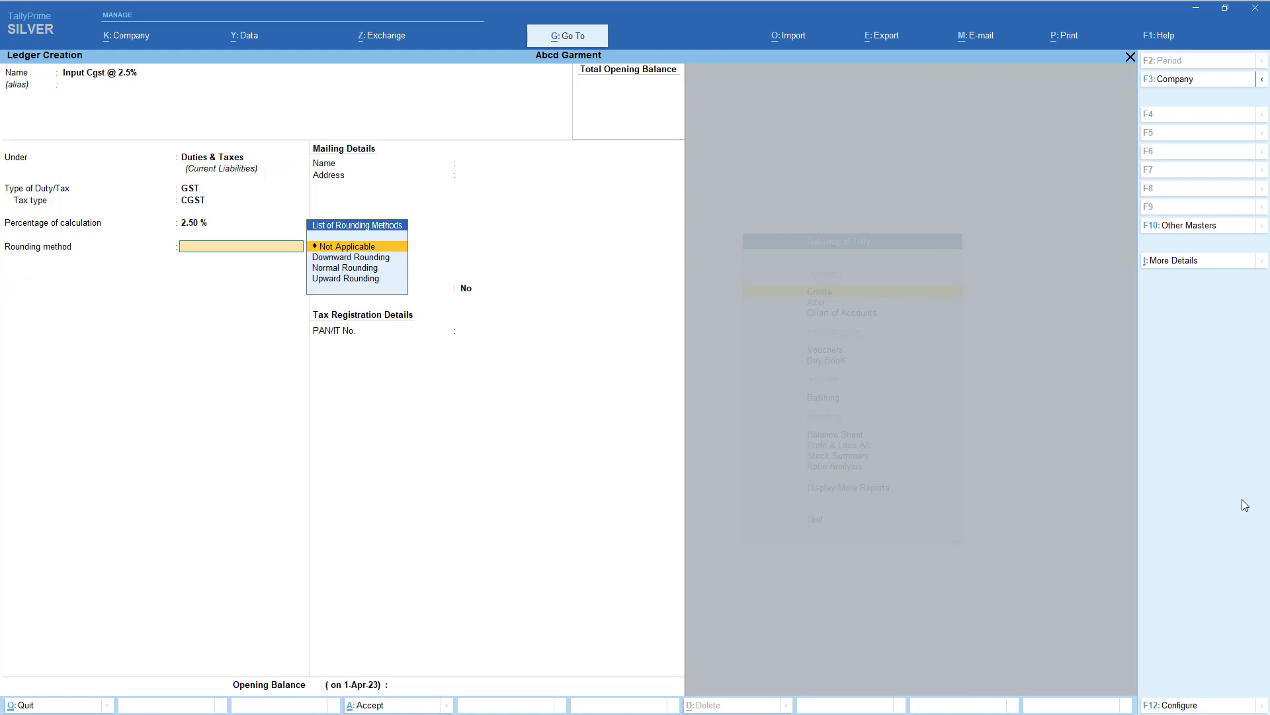
key("Return")
key("Return")
- Save Input Sgst @ 2.5% as GST SGST/UTGST at 2.5%, then exit ledger creation
key("Return")
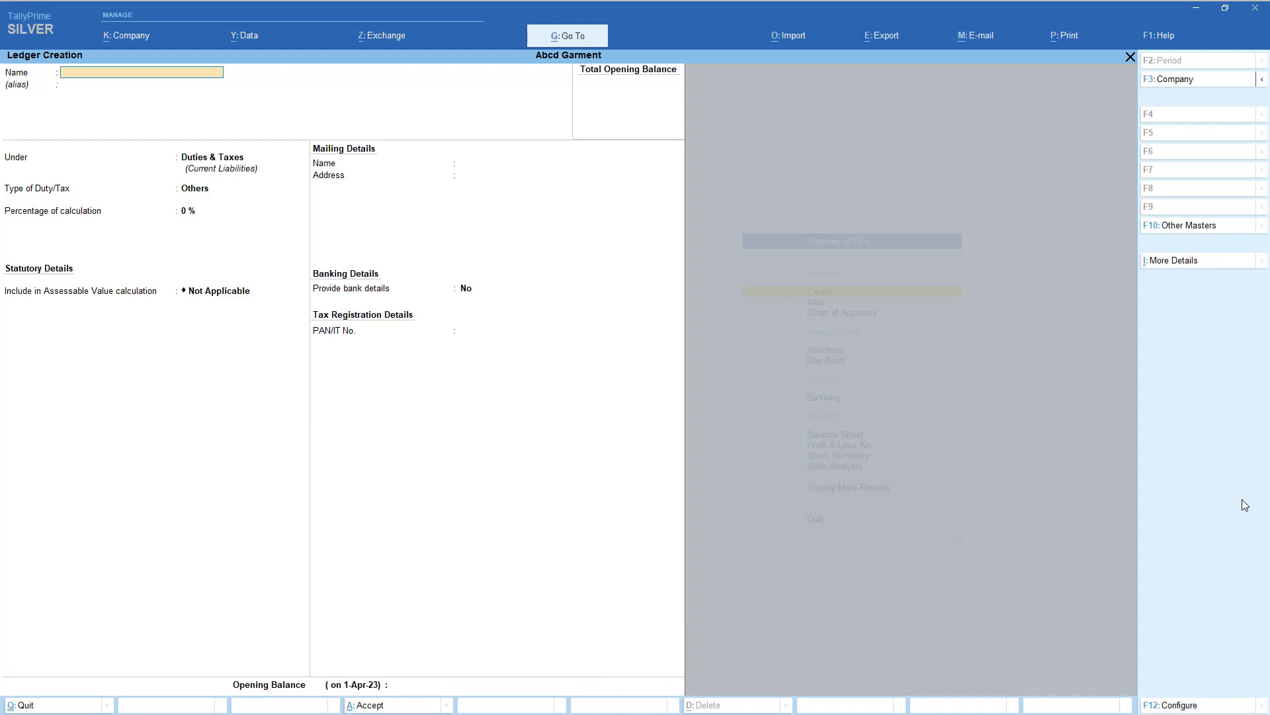
type("Input Sgst @")
key("Return")
key("Return")
key("Return")
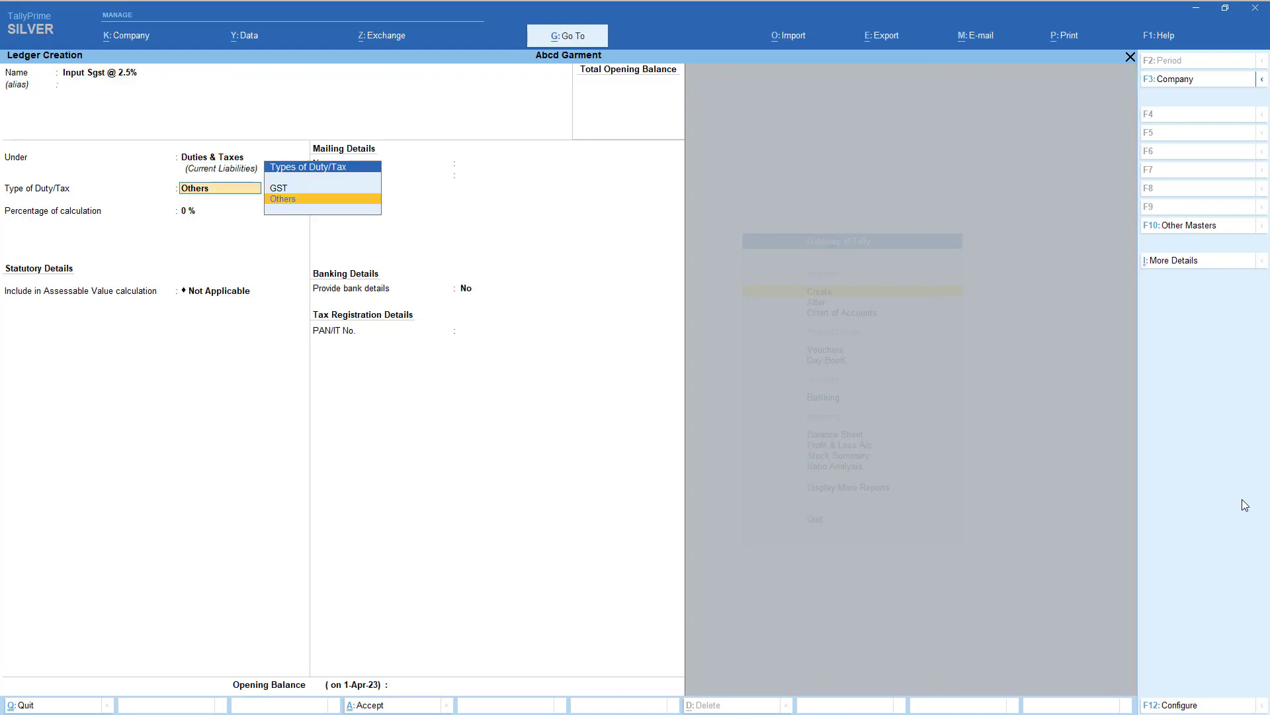
key("Up")
key("Return")
key("Down")
key("Down")
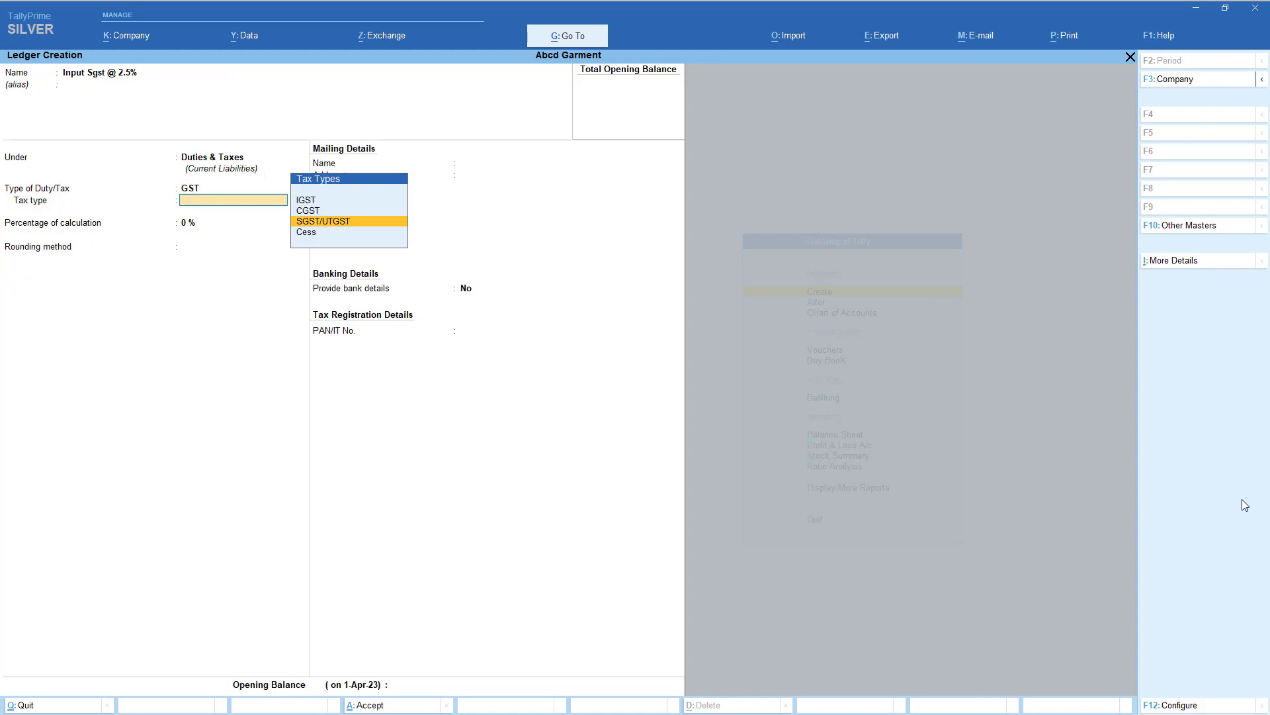
key("Return")
type("2.")
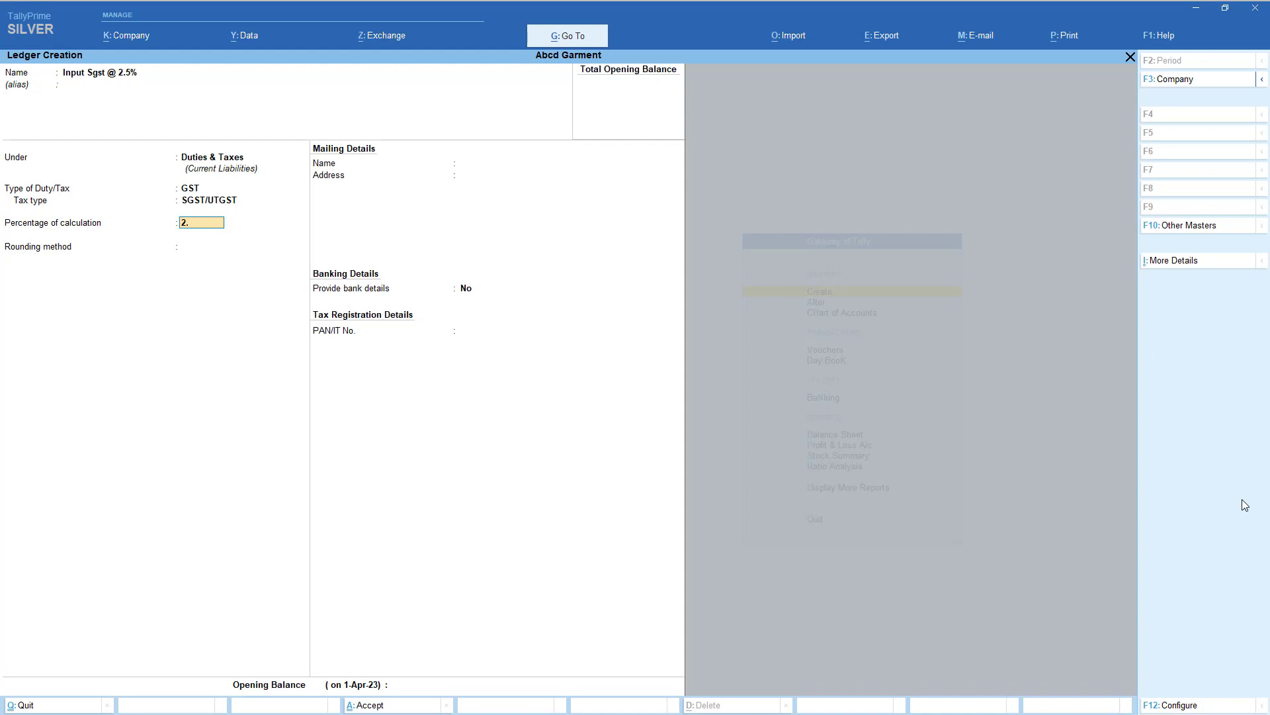
key("Return")
key("Return")
key("Return")
key("Return")
key("Return")
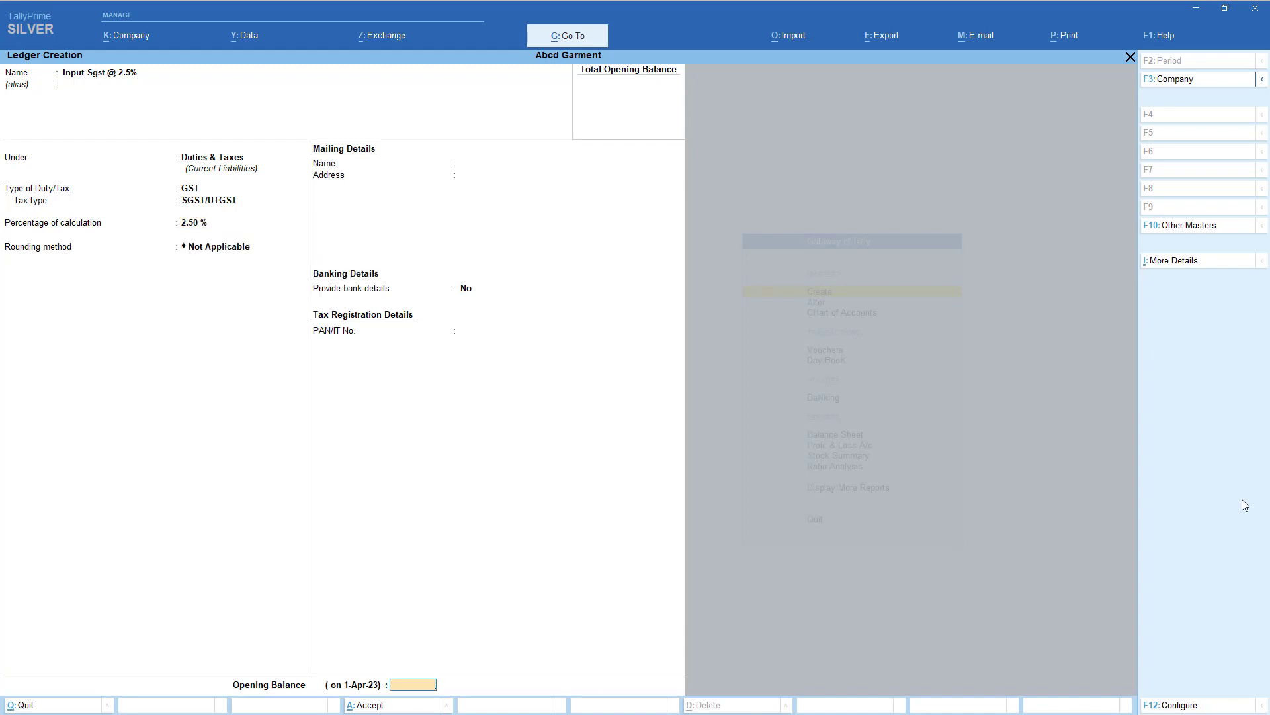
key("Escape")
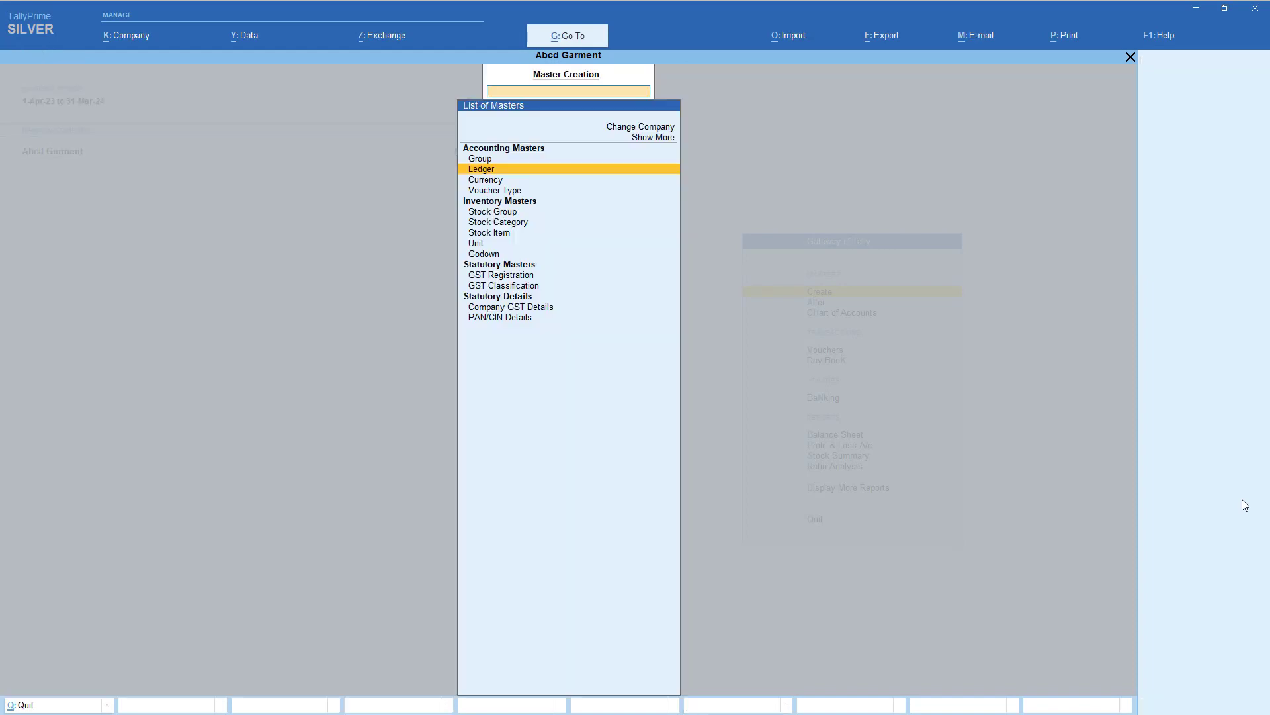
- Go from Gateway of Tally into voucher entry and switch to a Purchase voucher (F9)
key("Escape")
key("Down")
key("Down")
key("Down")
key("Return")
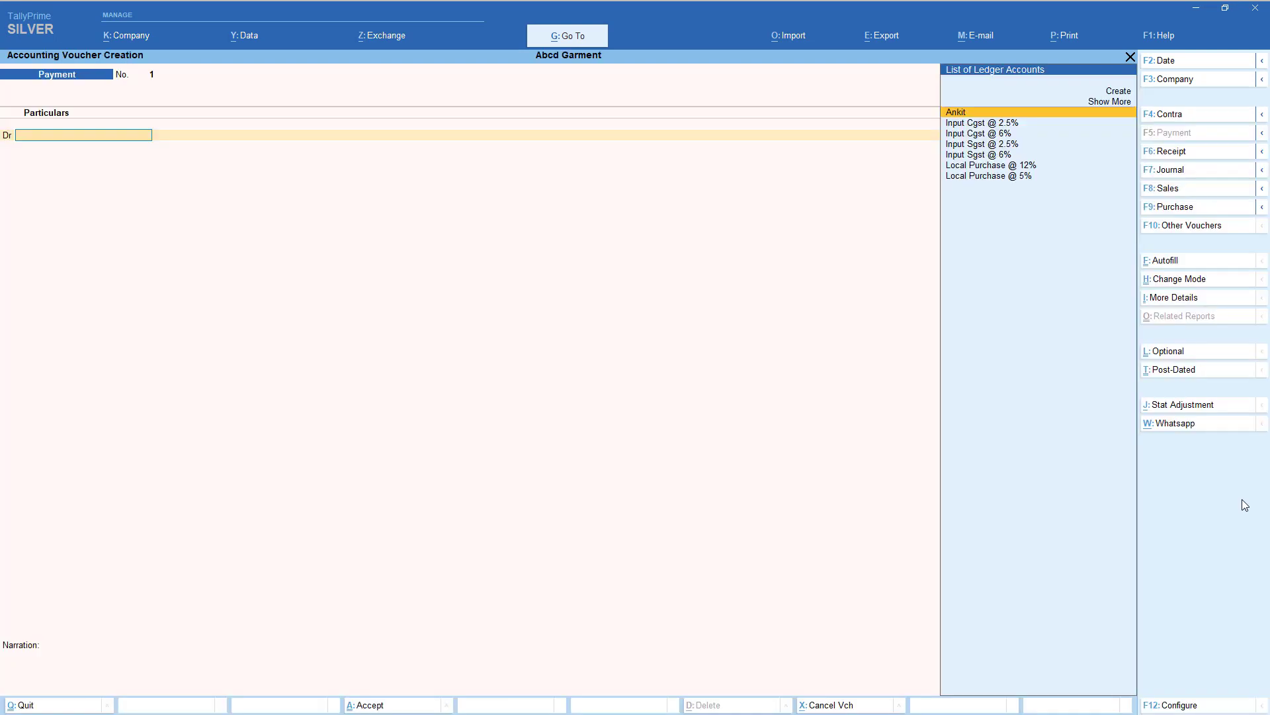
key("F9")
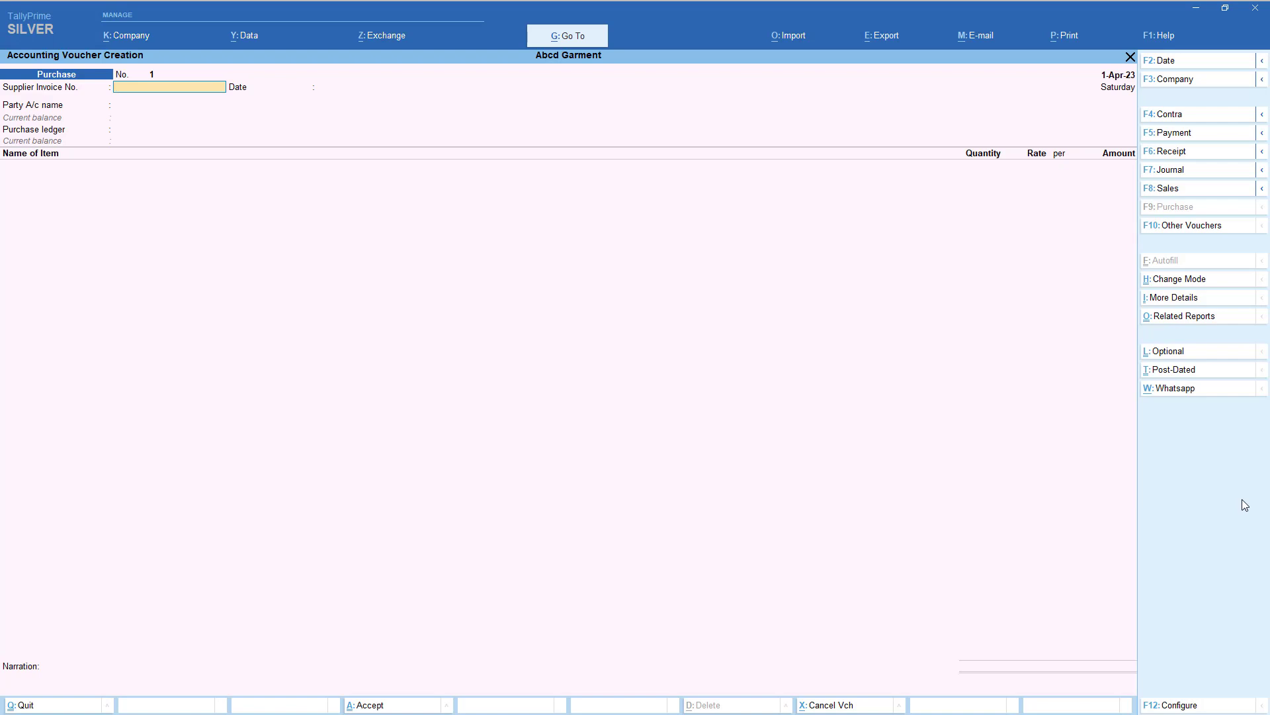
- Choose the supplier's ledger as party account and highlight Local Purchase @ 12% as purchase ledger
key("Return")
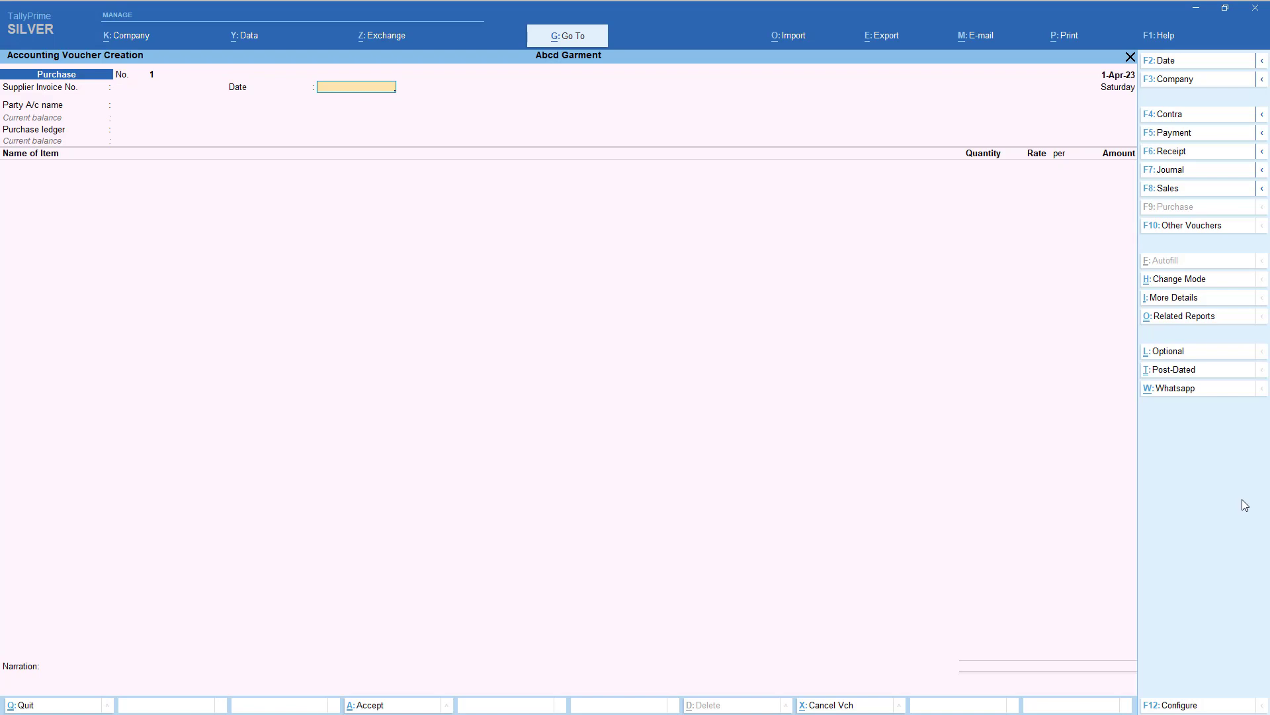
key("Return")
key("Down")
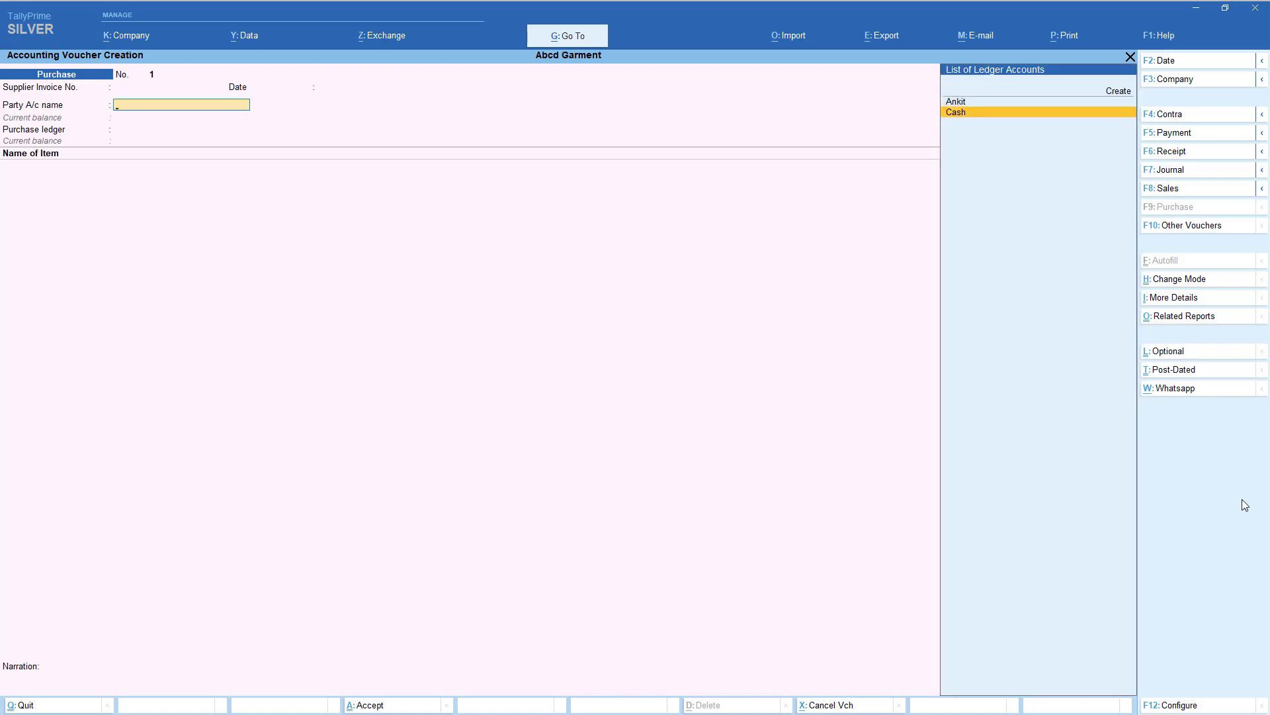
key("Up")
key("Return")
key("Return")
key("Return")
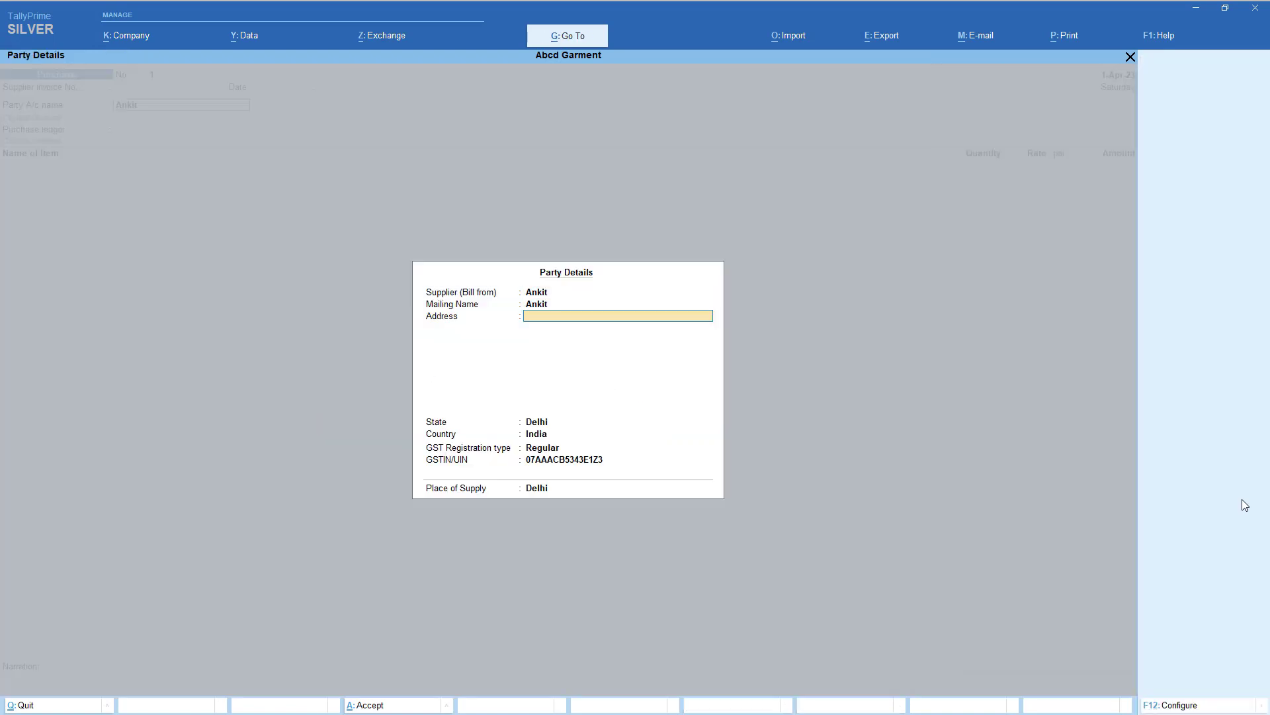
key("Return")
key("Return")
key("Return")
key("Return")
key("Return")
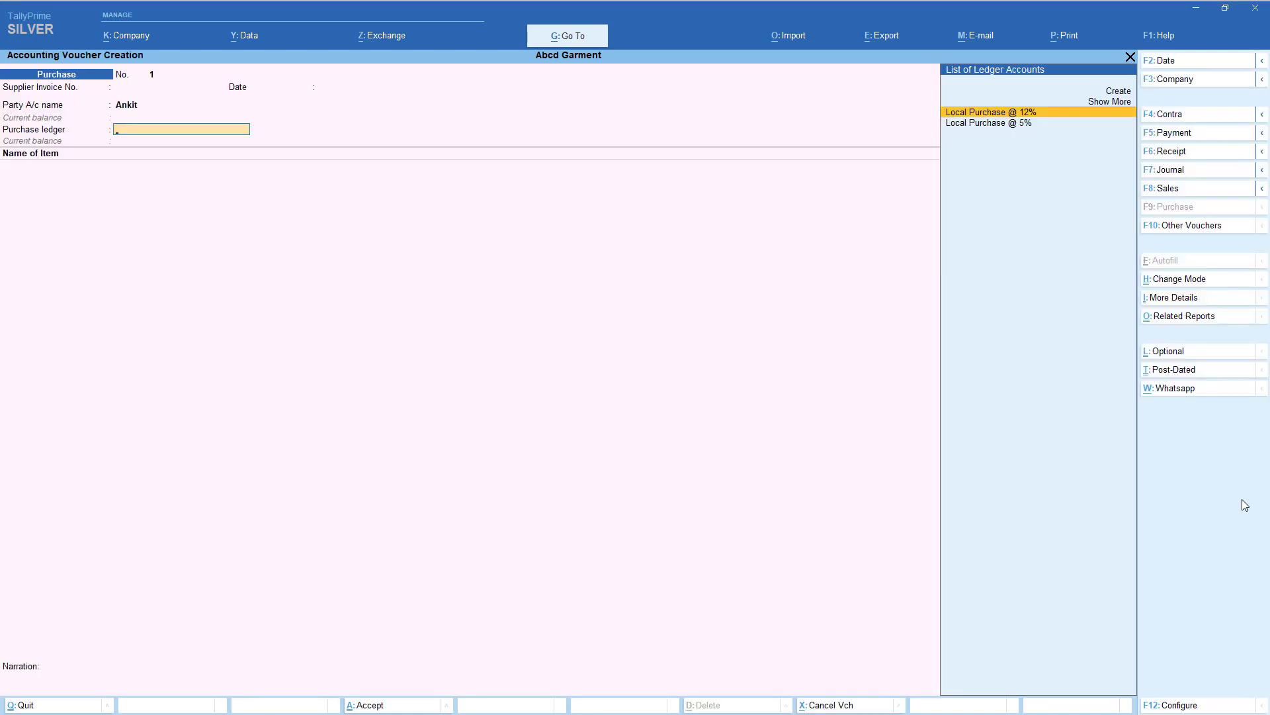
key("Down")
key("Up")
- Set 'Select common Ledger Account for Item Allocation' to No in the purchase voucher configuration
key("F12")
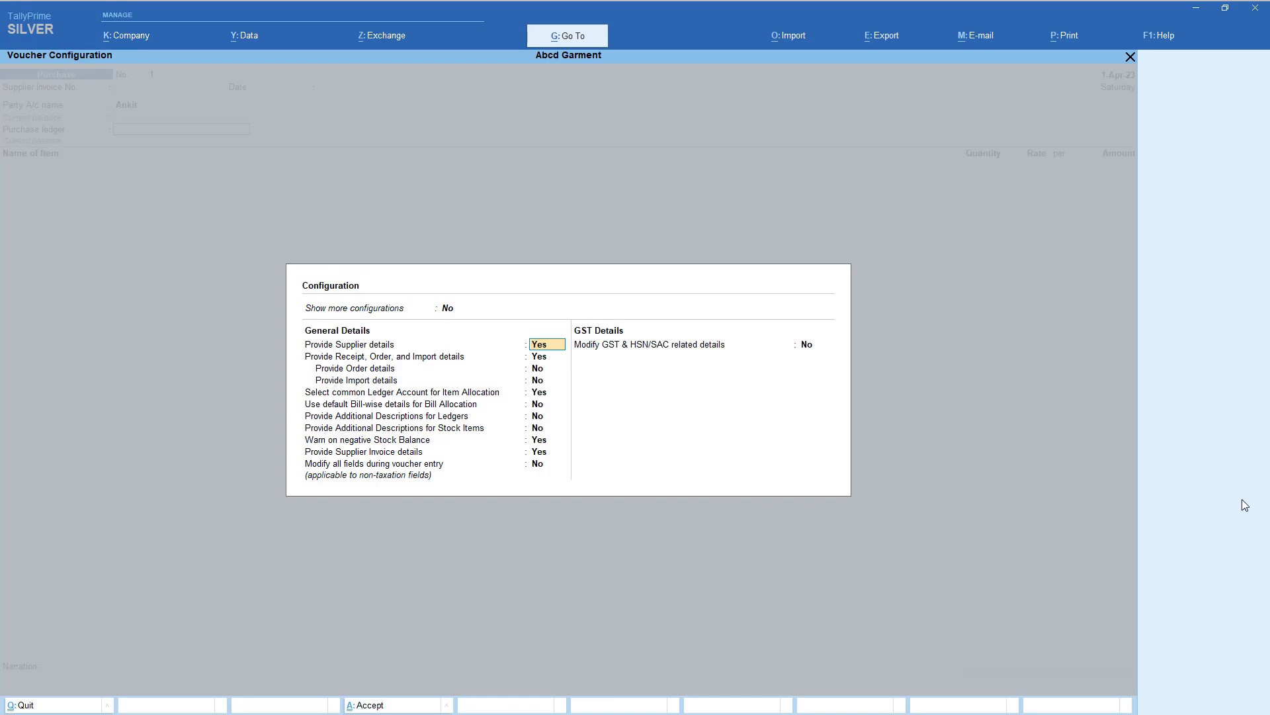
key("Down")
key("Down")
key("Down")
key("Down")
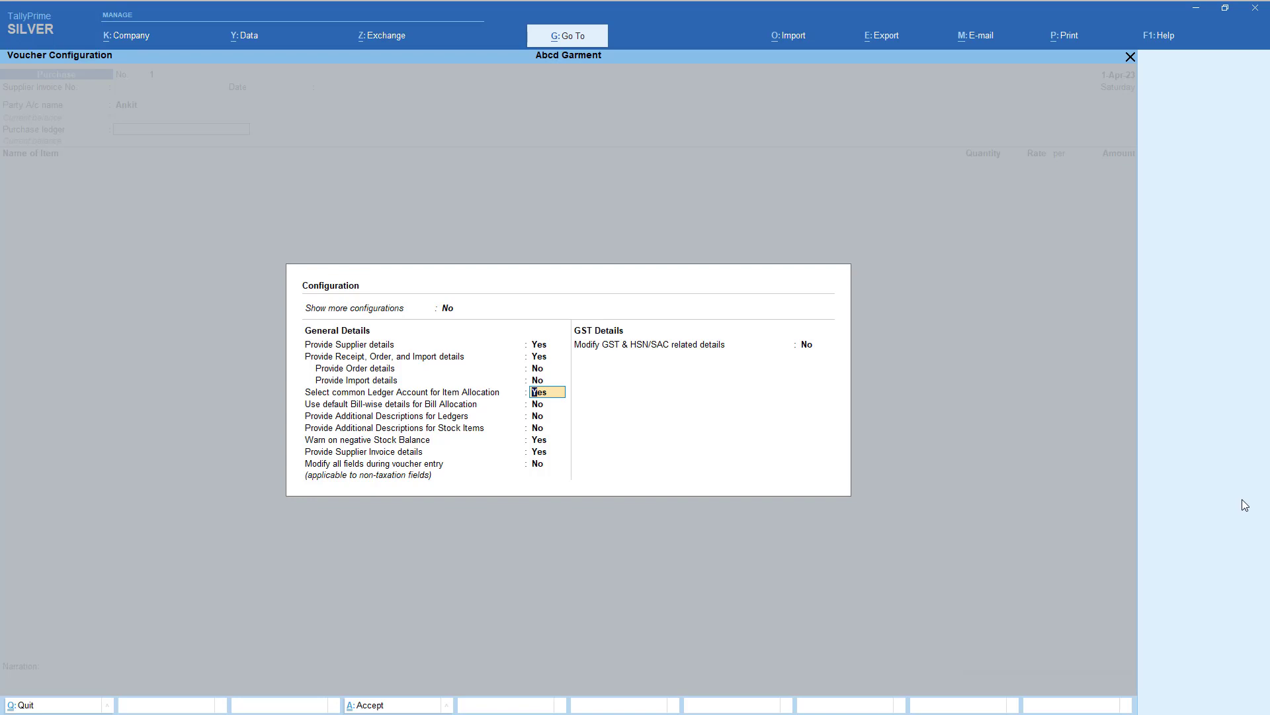
type("no")
key("Return")
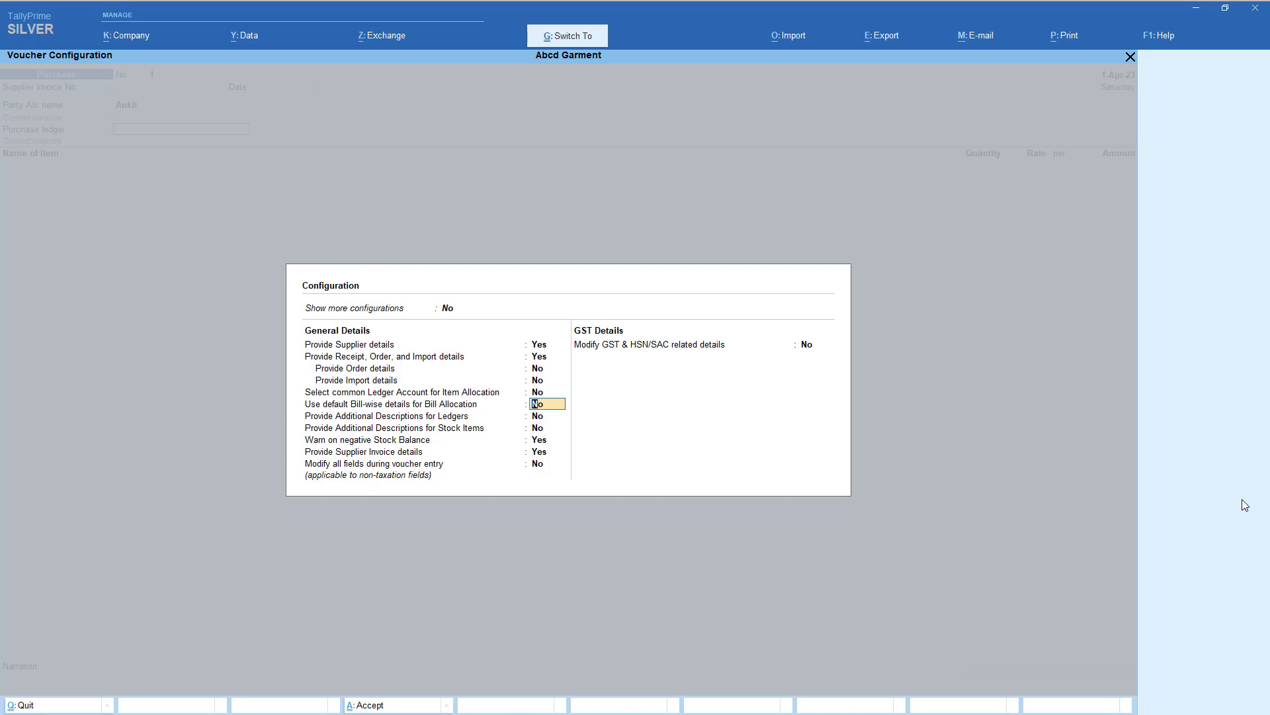
key("ctrl+a")
- Accept the voucher header and party details with Delhi as the place of supply
key("Return")
key("Return")
key("Return")
key("Return")
key("Return")
key("Return")
key("Return")
key("Return")
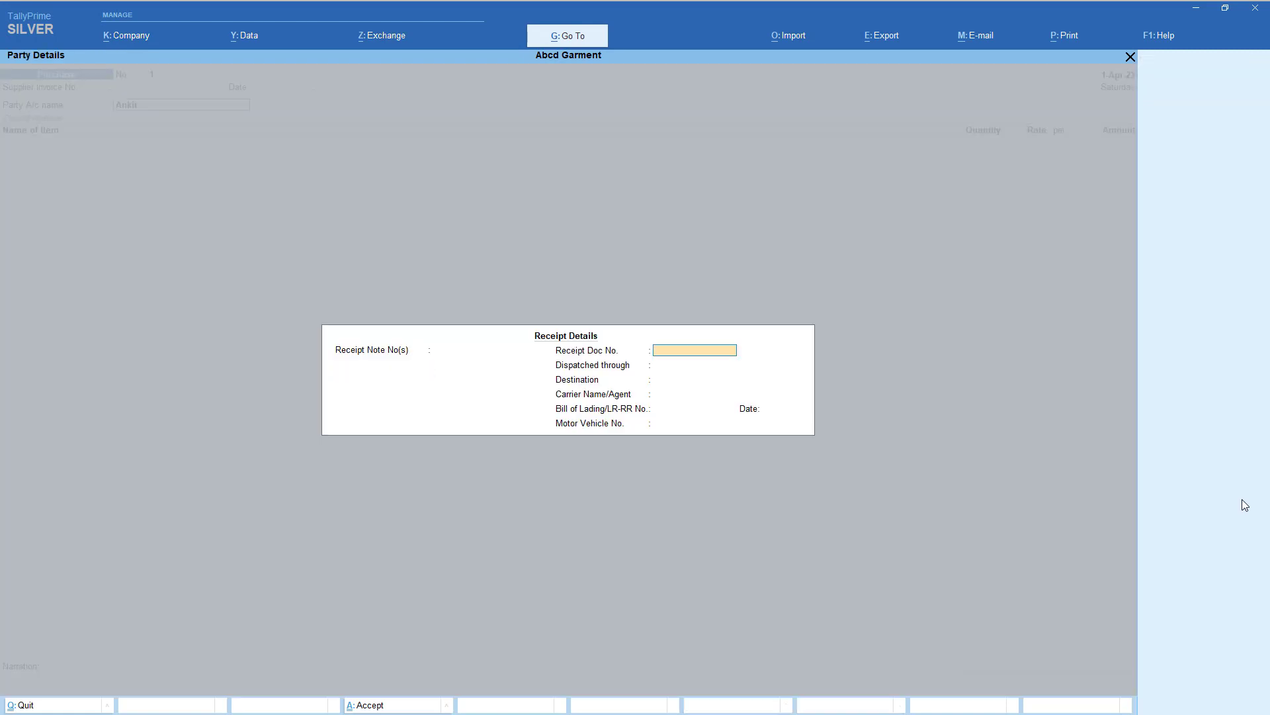
key("Return")
key("Return")
key("Return")
key("Return")
key("Return")
key("Return")
key("Return")
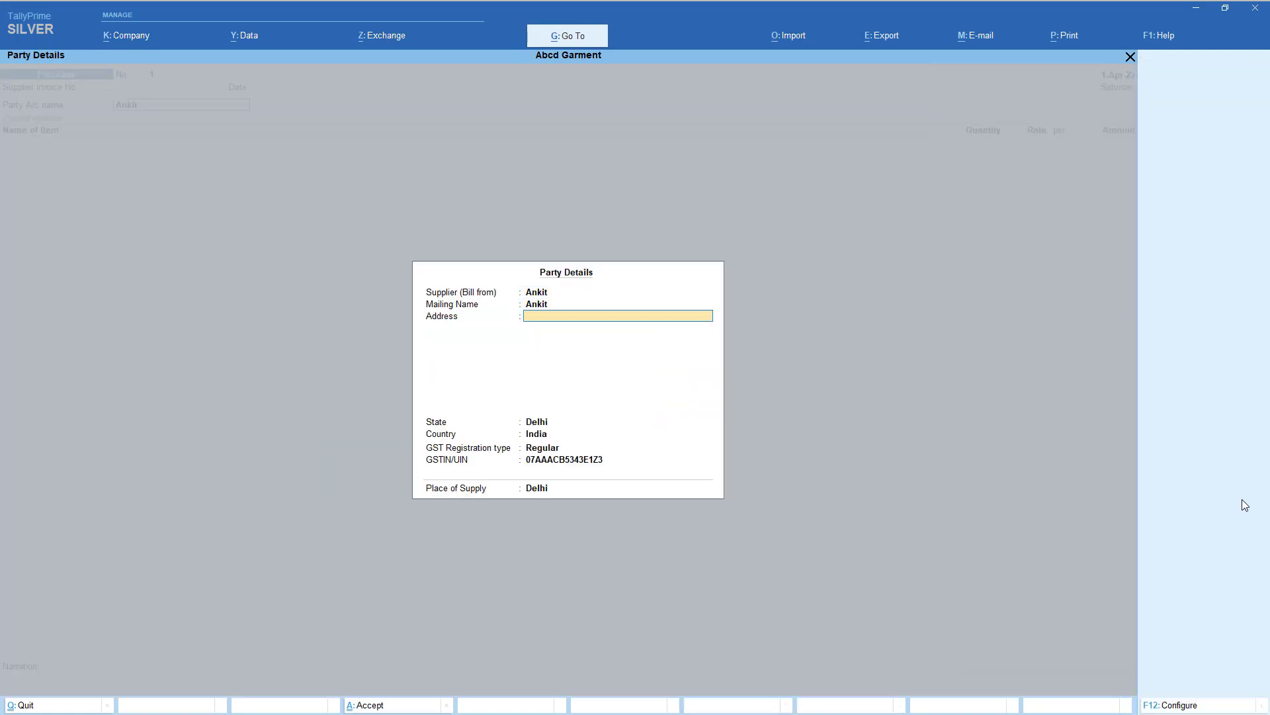
key("Return")
key("Return")
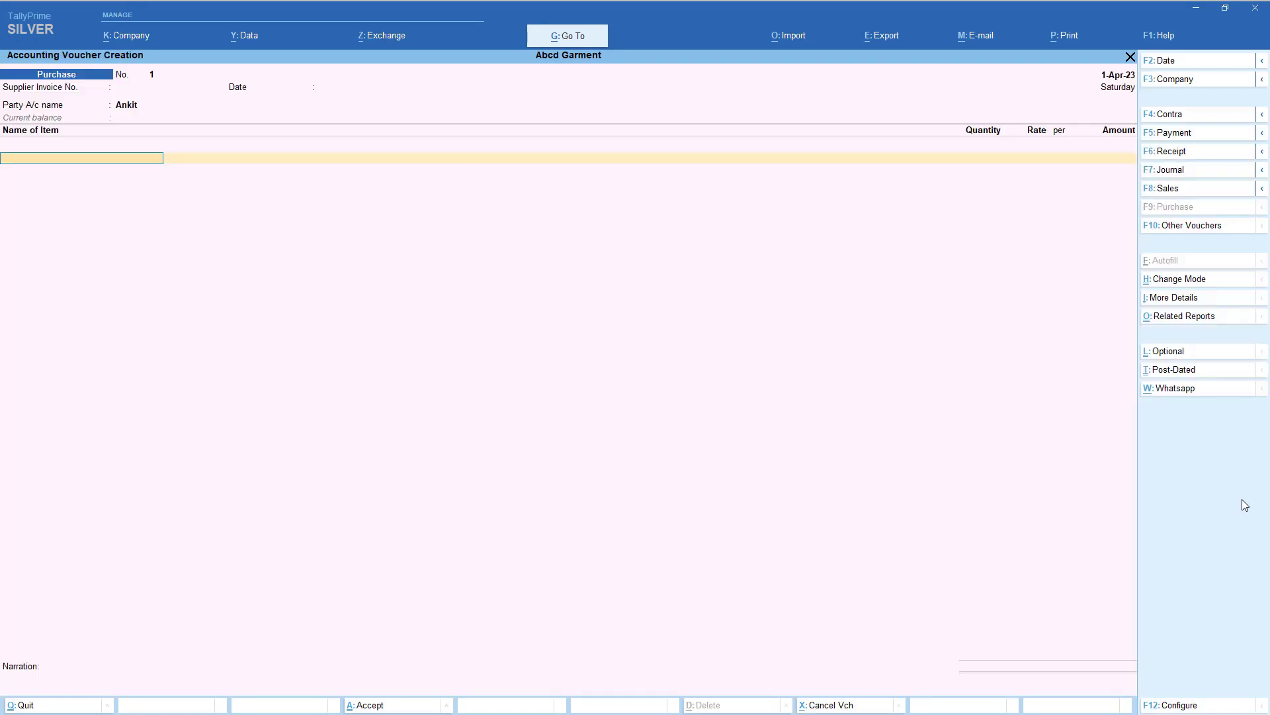
key("Down")
key("Down")
- Add Shirt, 5 pcs at 500, allocated to Local Purchase @ 5%
key("Return")
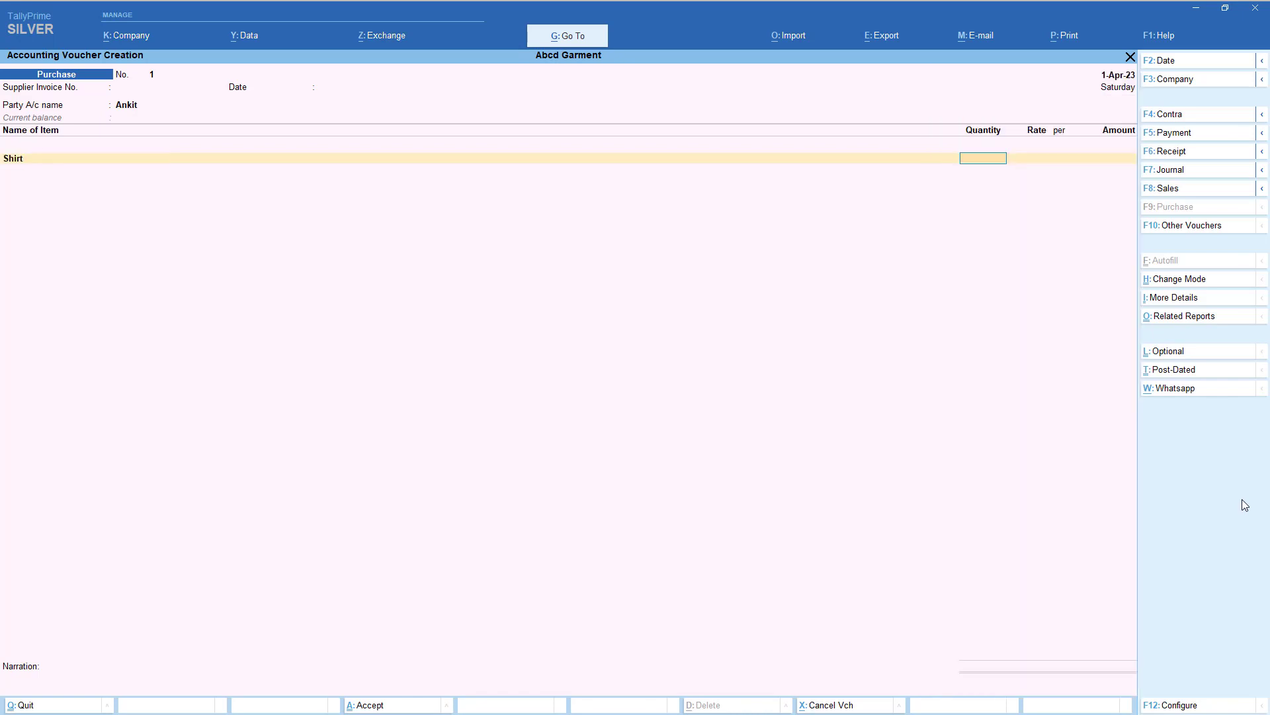
type("5")
key("Return")
type("500")
key("Return")
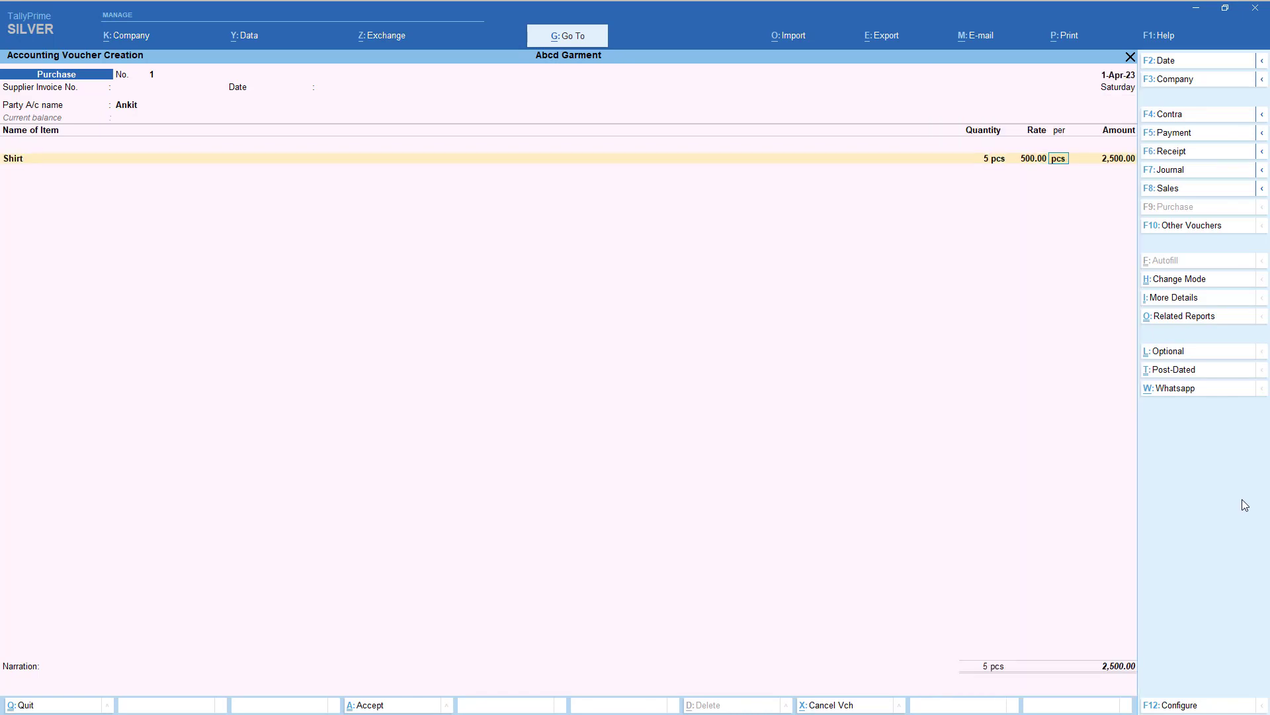
key("Return")
key("Return")
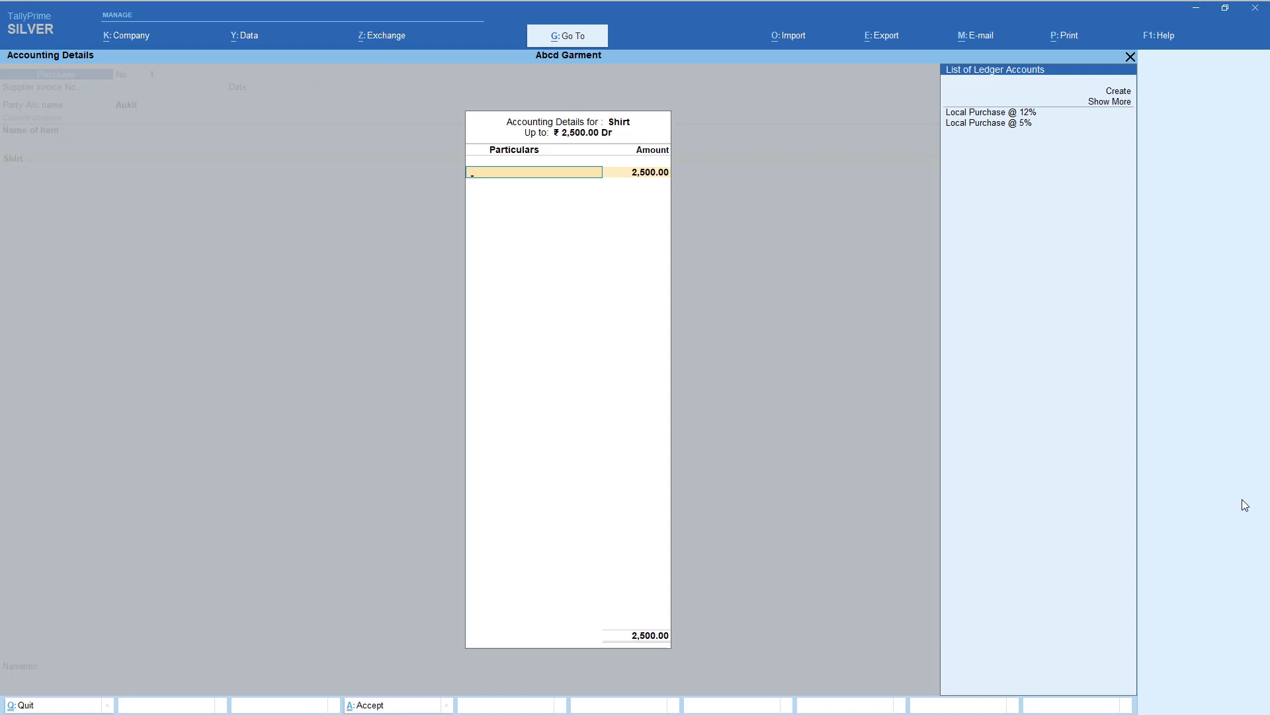
key("Down")
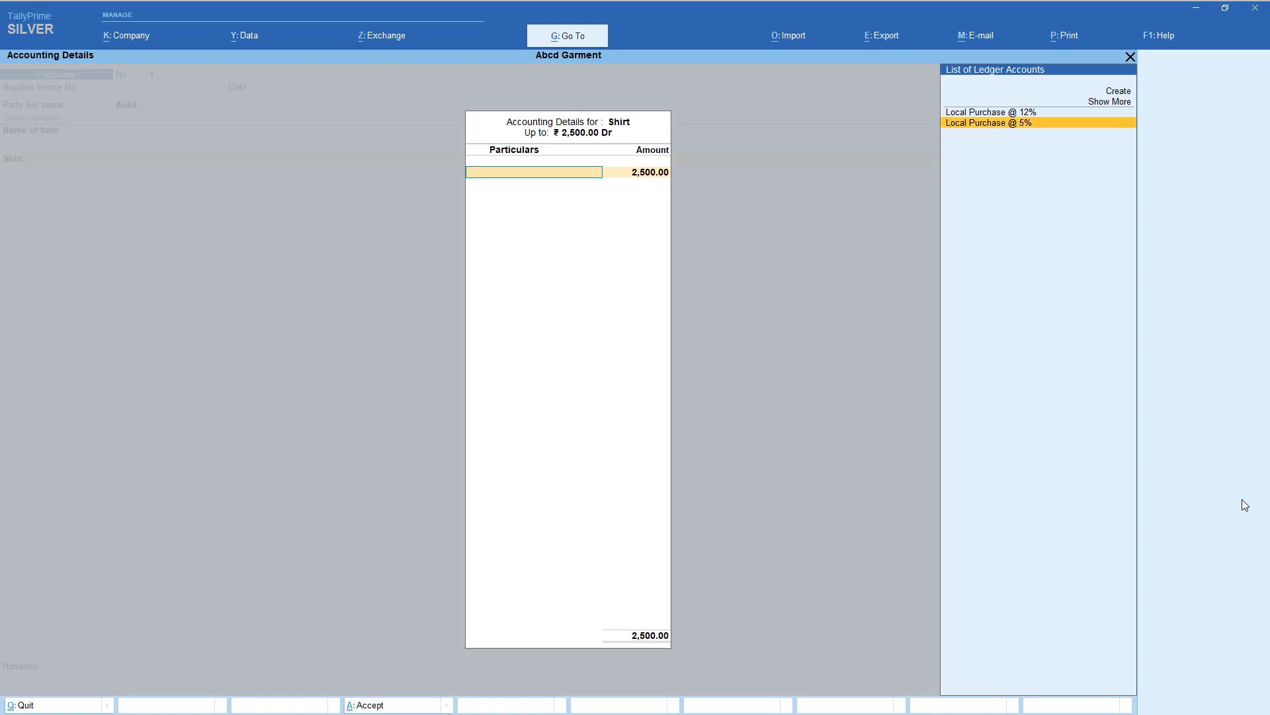
key("Return")
key("Return")
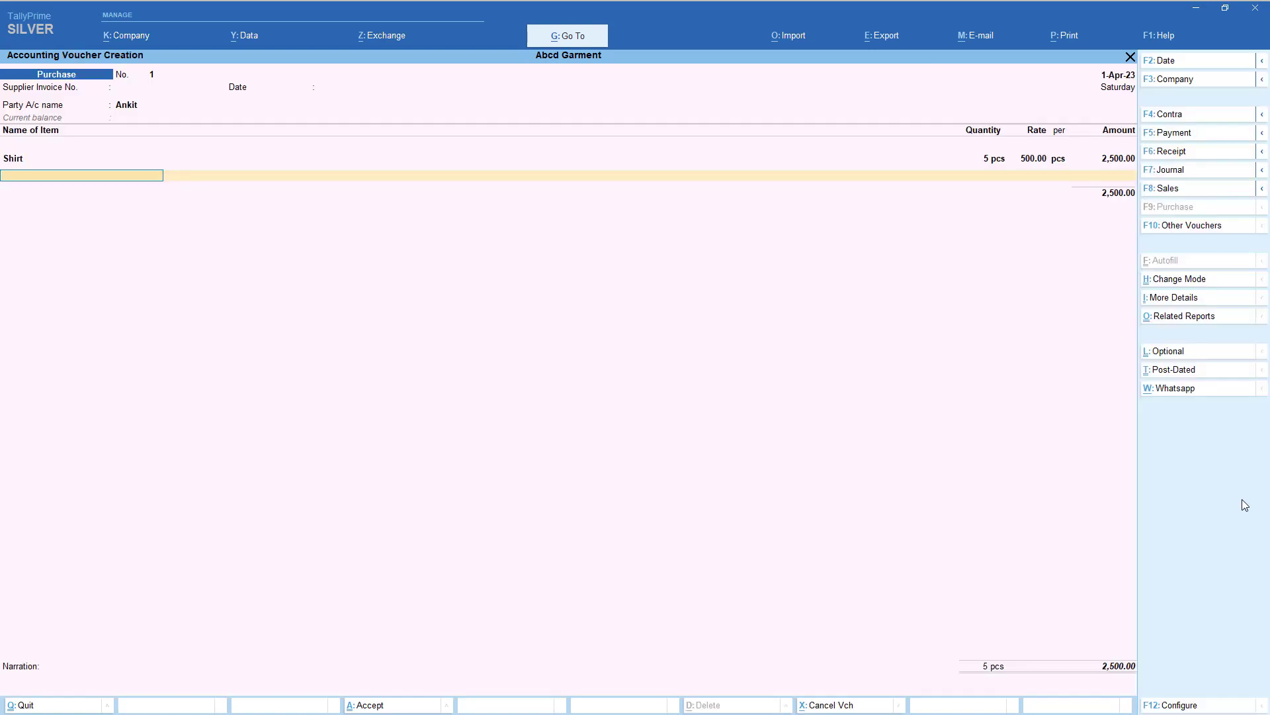
key("Up")
- Add Jeans, 5 pcs at 1,000, allocated to Local Purchase @ 12%
key("Return")
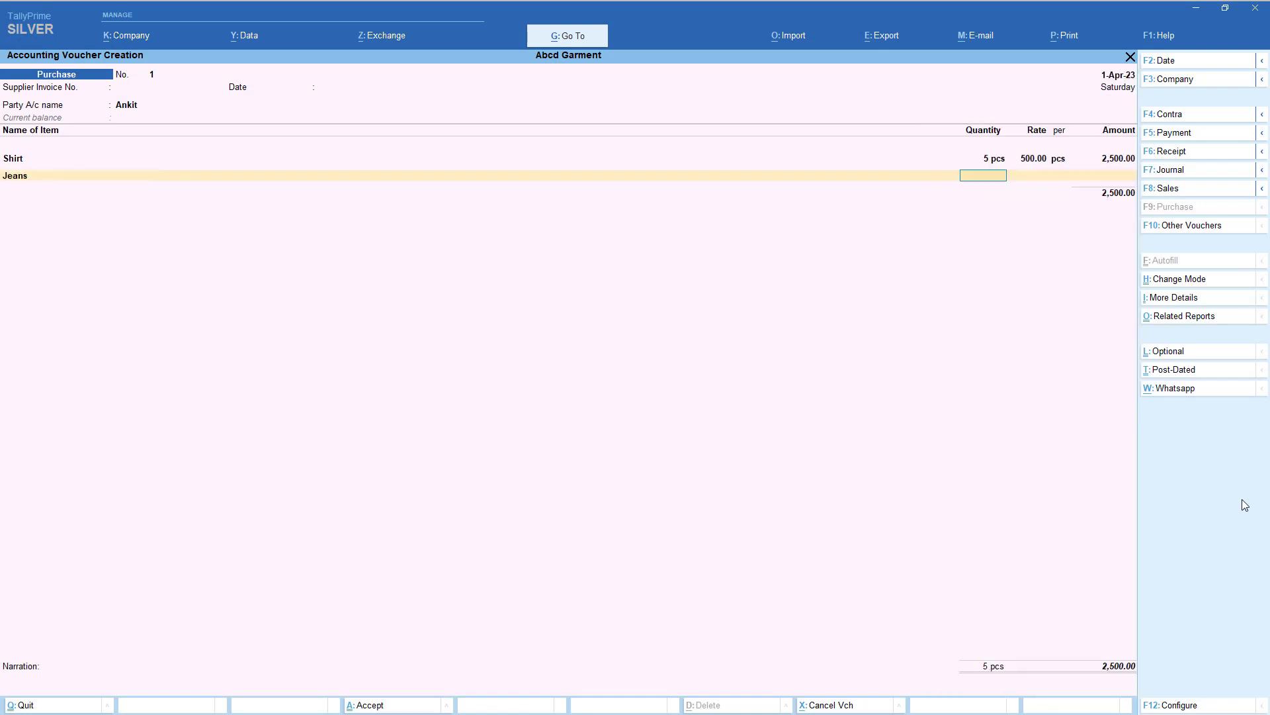
type("5")
key("Return")
type("1000")
key("Return")
key("Return")
key("Return")
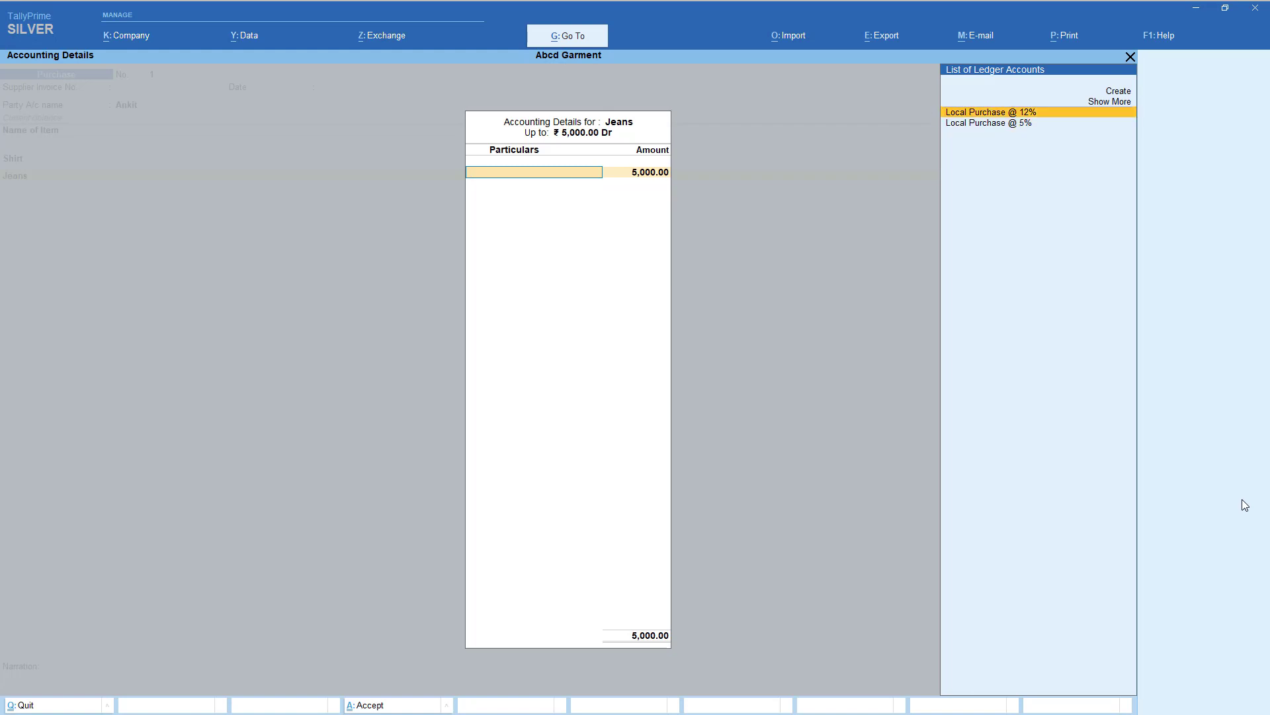
key("Return")
key("Return")
key("Return")
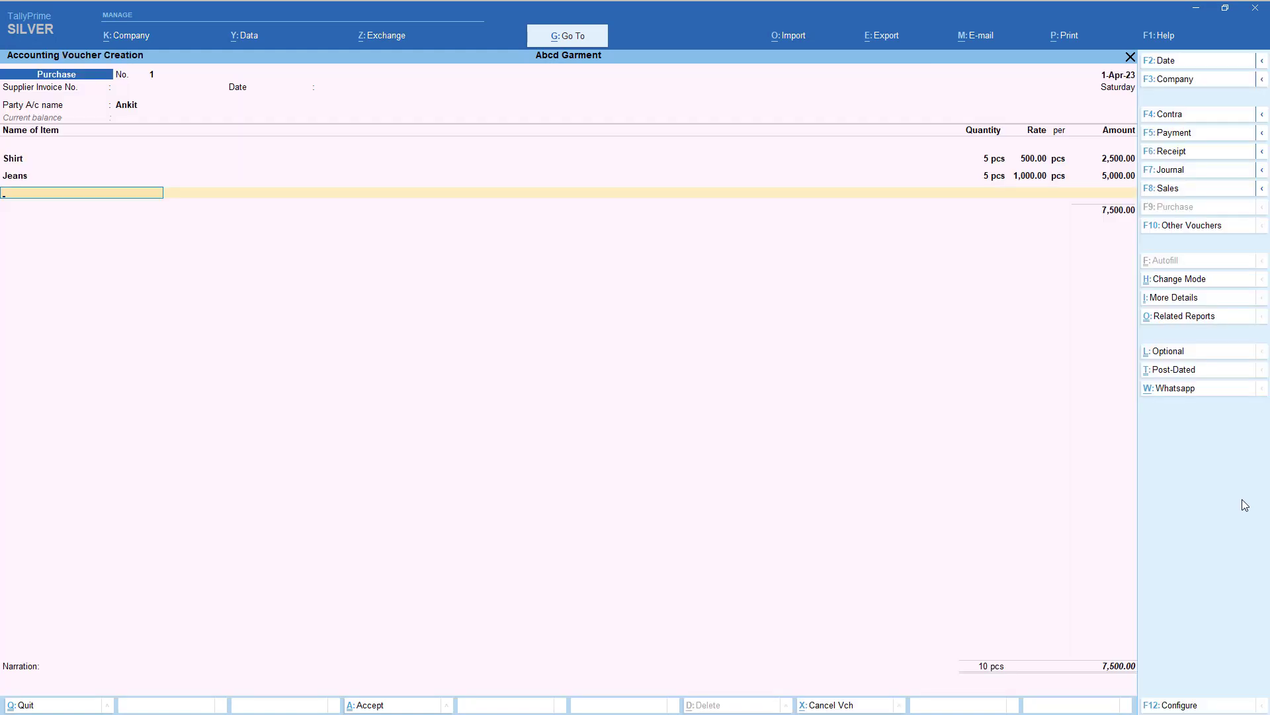
key("Return")
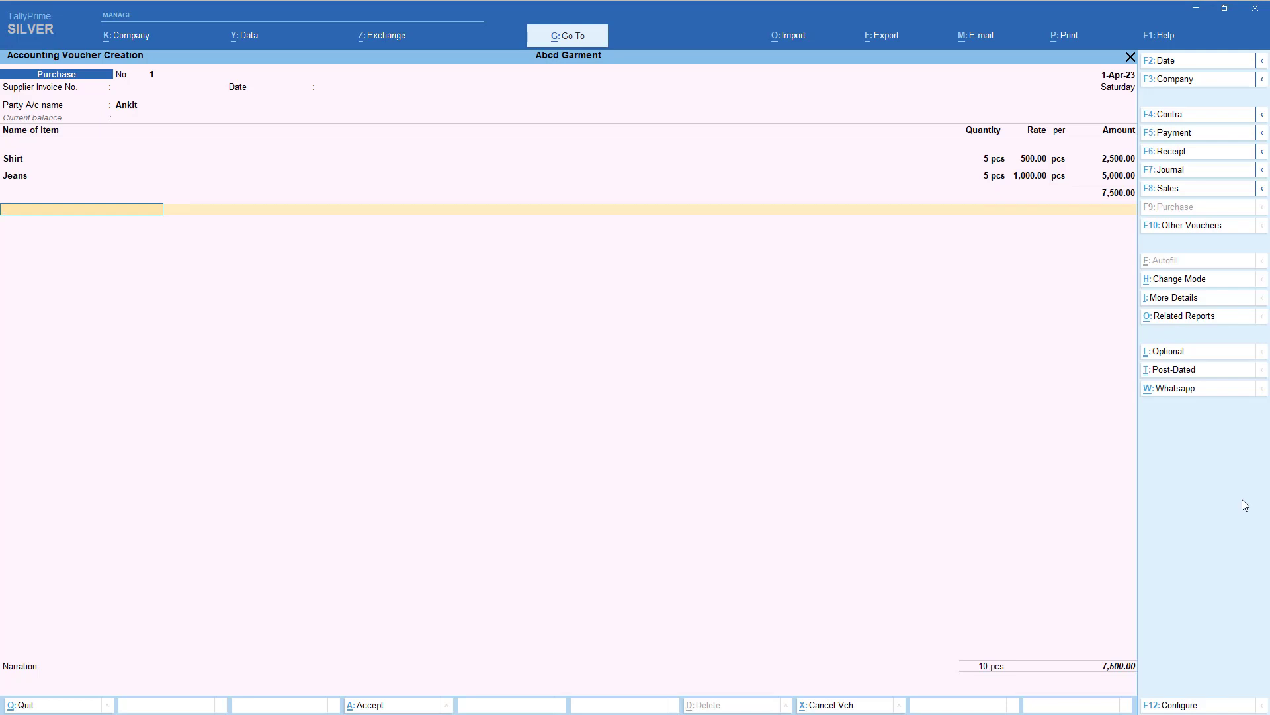
key("space")
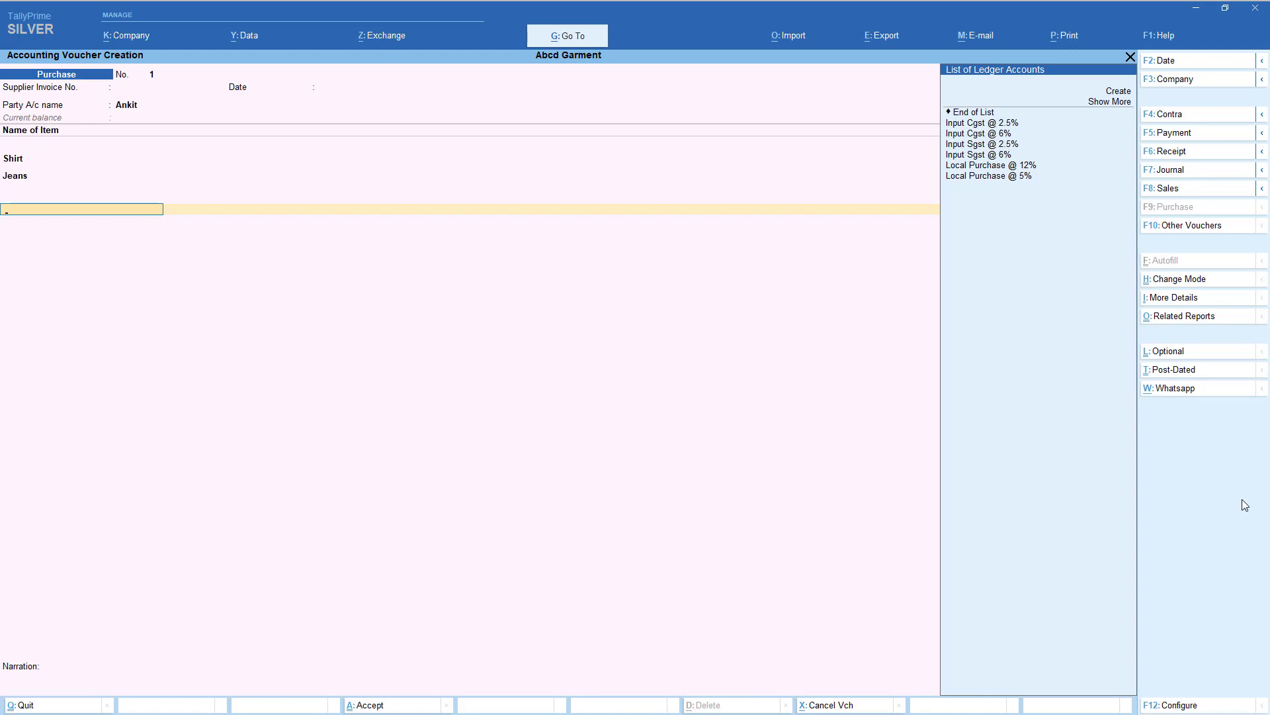
- Review the voucher's GST tax analysis
left_click(1192, 319)
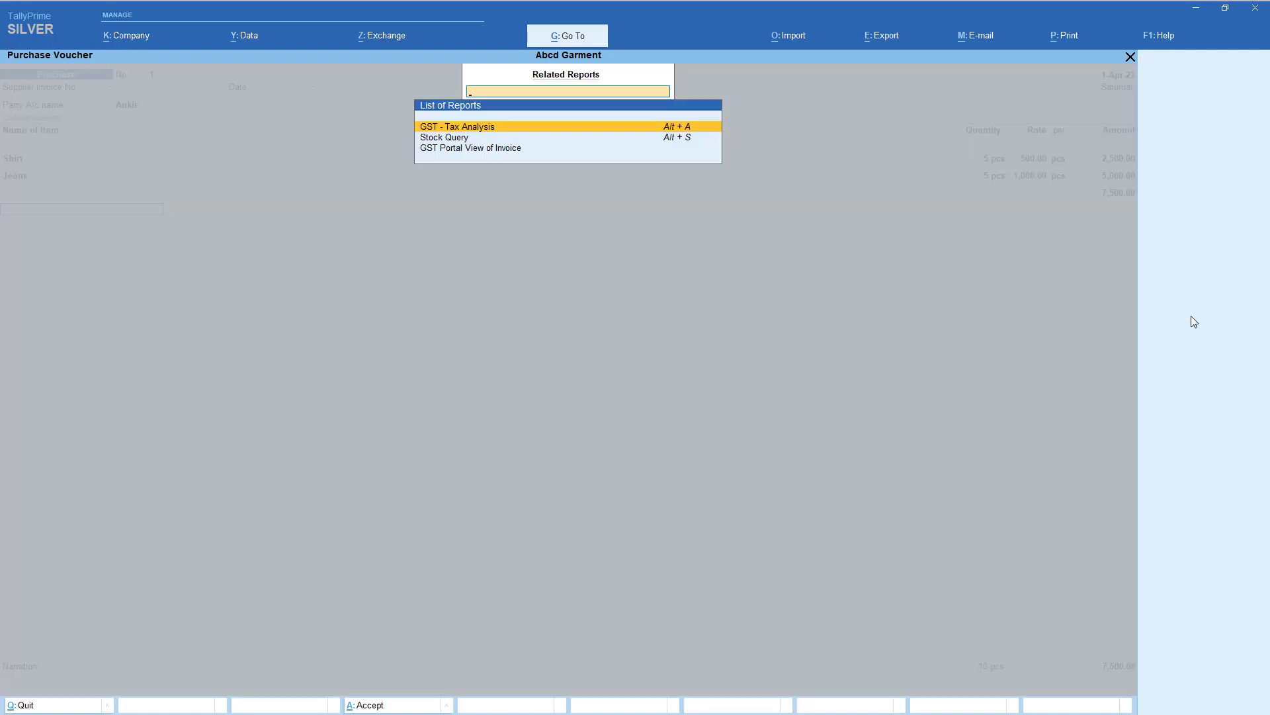
key("Return")
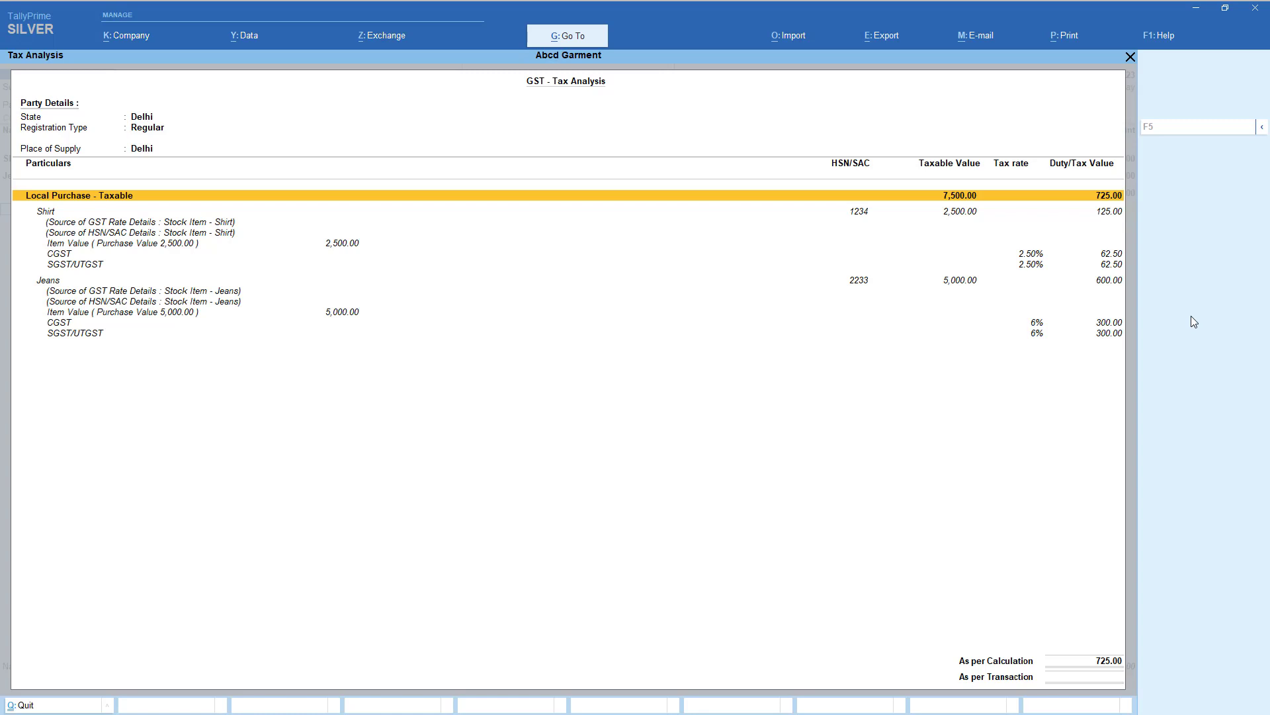
key("Escape")
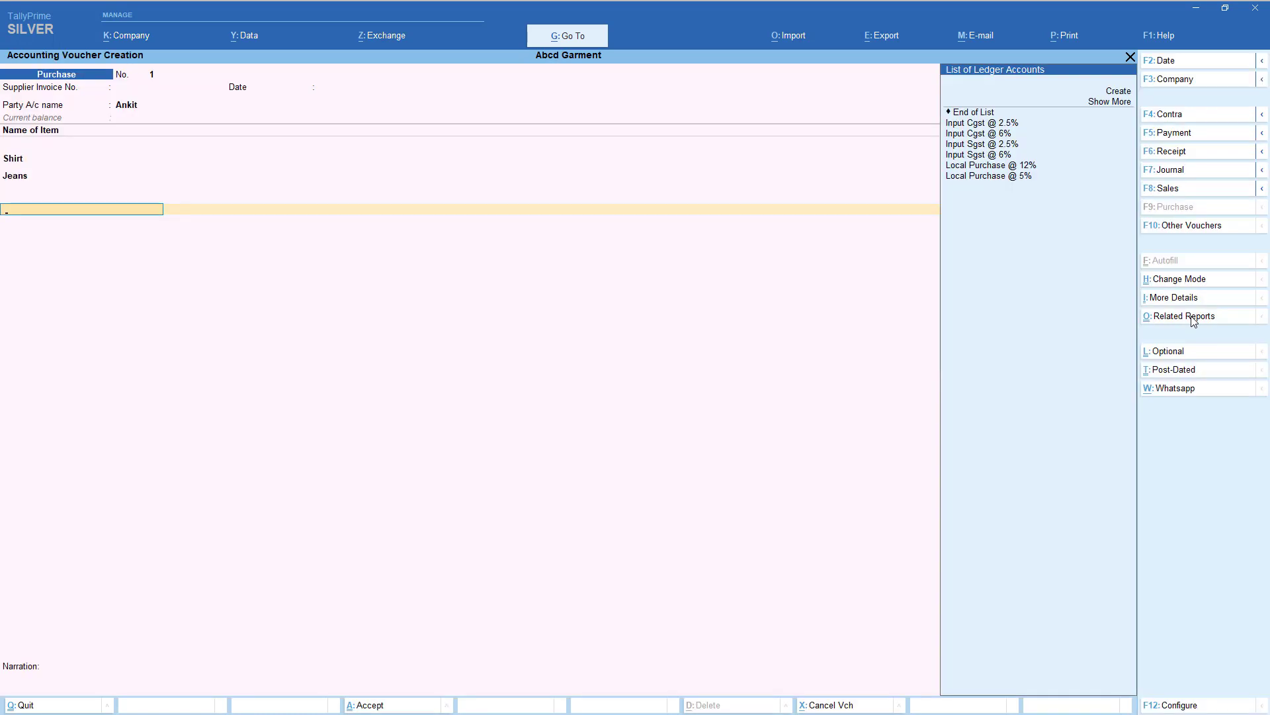
- Add Input CGST and SGST ledger rows at 2.5% and 6% with calculated amounts
key("Down")
key("Down")
key("Down")
key("Down")
key("Return")
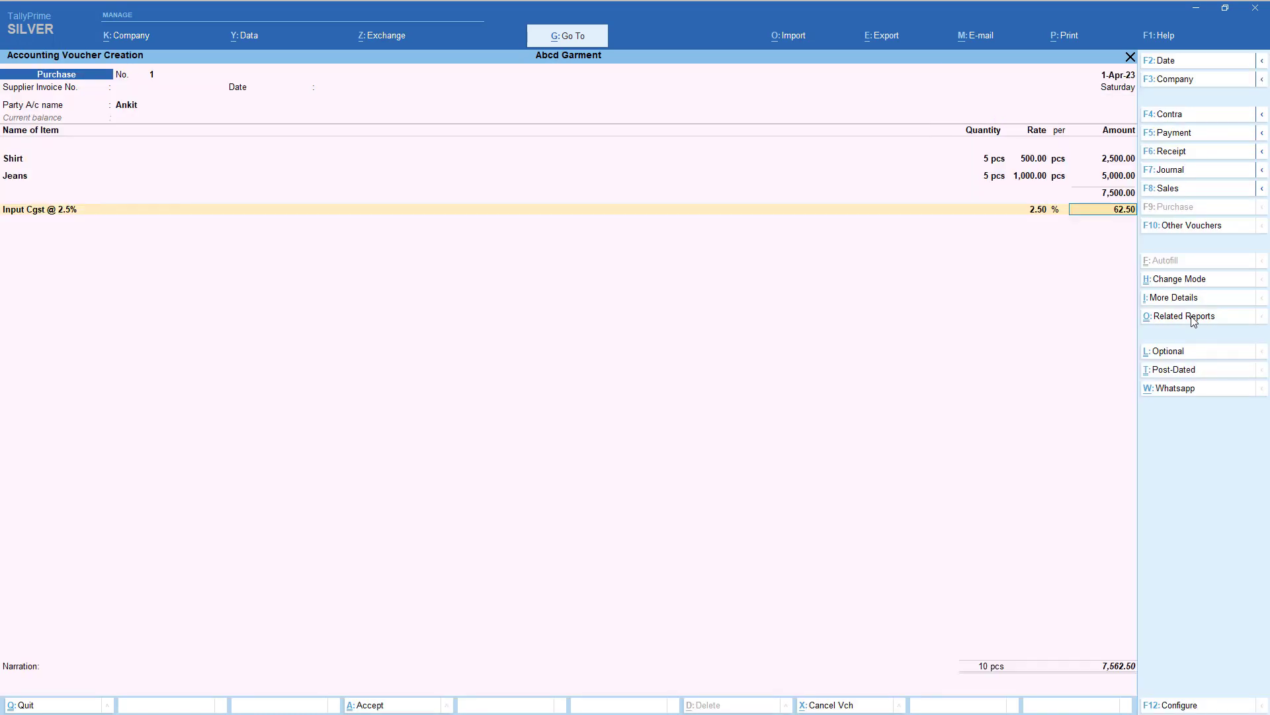
key("Return")
key("Return")
key("Down")
key("Down")
key("Down")
key("Down")
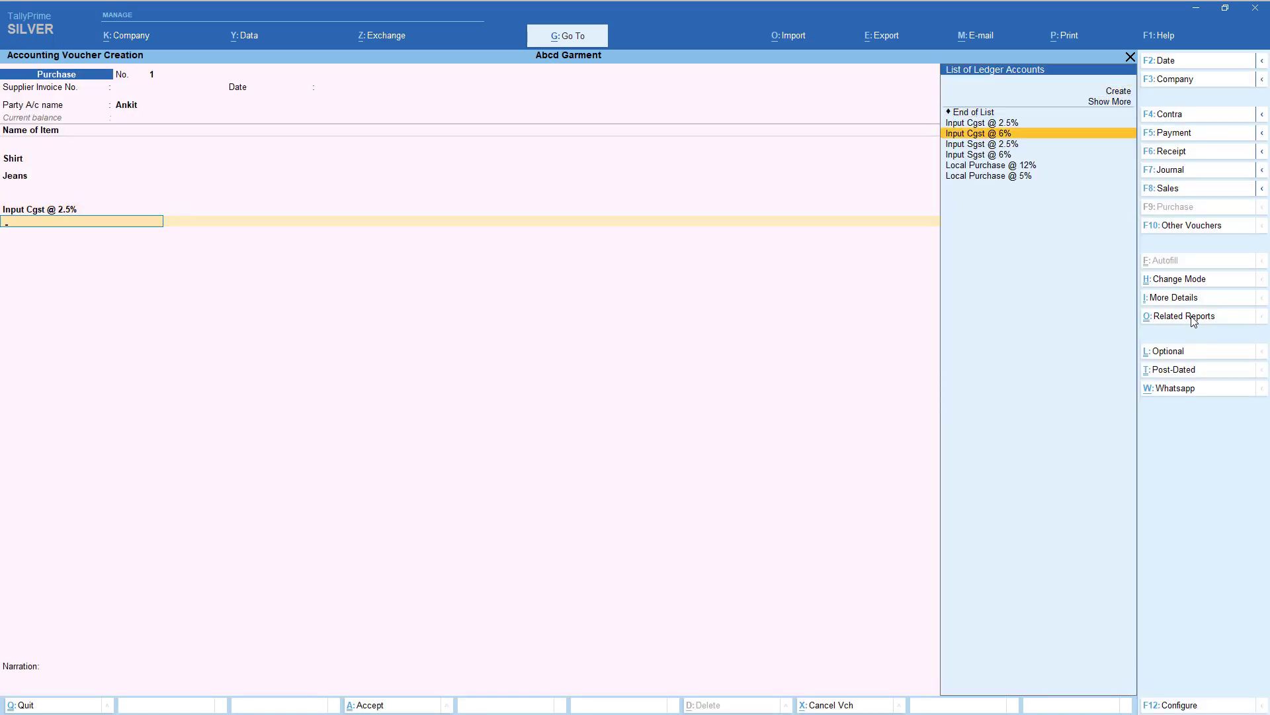
key("Return")
key("Return")
key("Return")
key("Down")
key("Down")
key("Down")
key("Down")
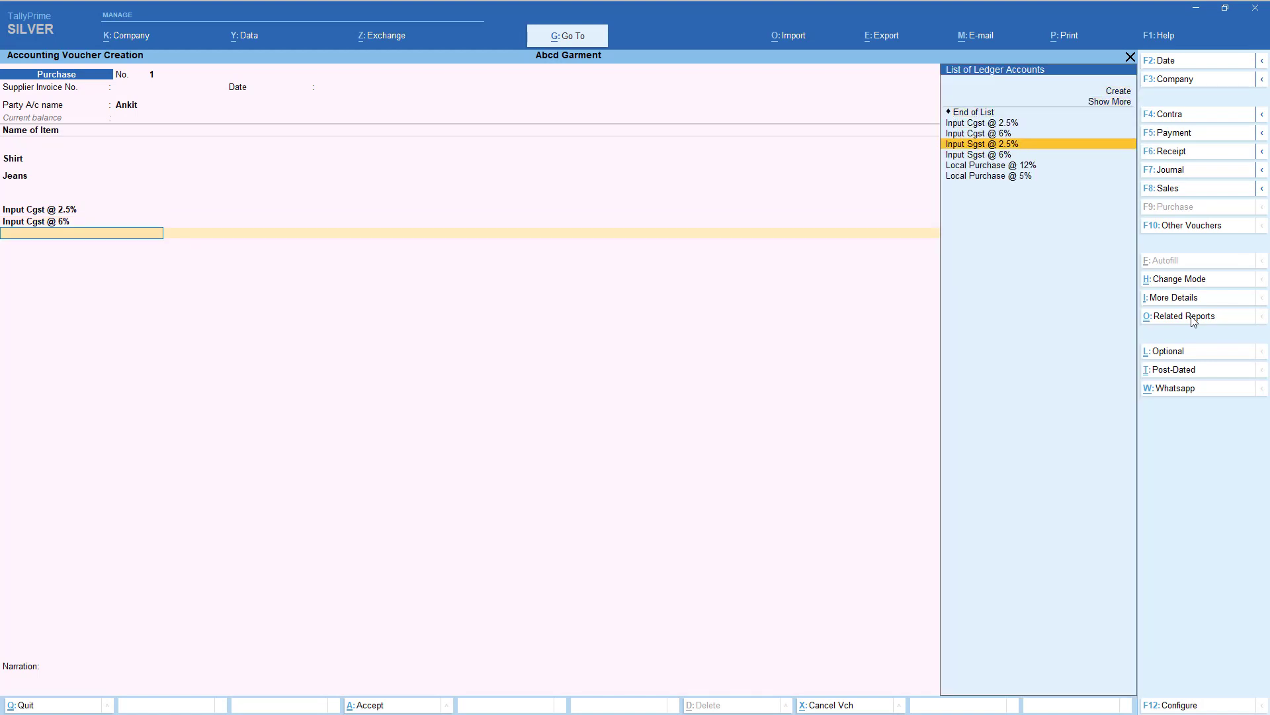
key("Return")
key("Return")
key("Return")
key("Down")
key("Down")
key("Down")
key("Down")
key("Down")
key("Down")
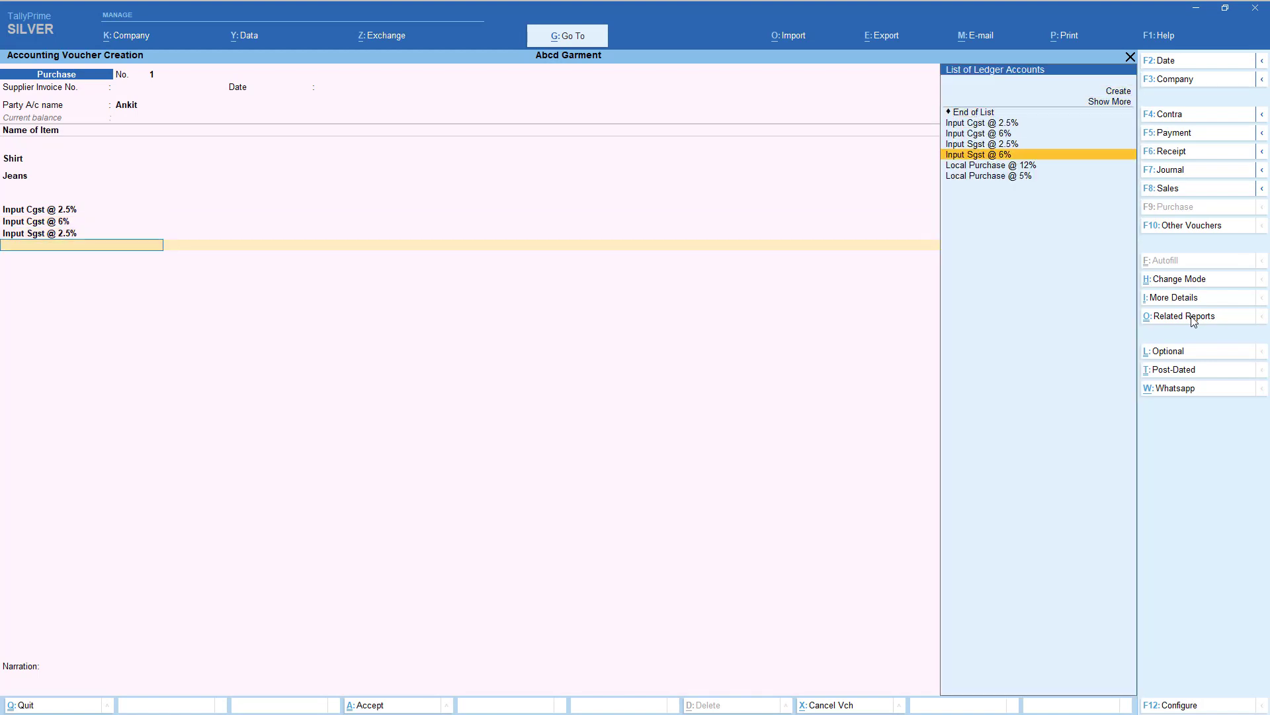
key("Return")
key("Return")
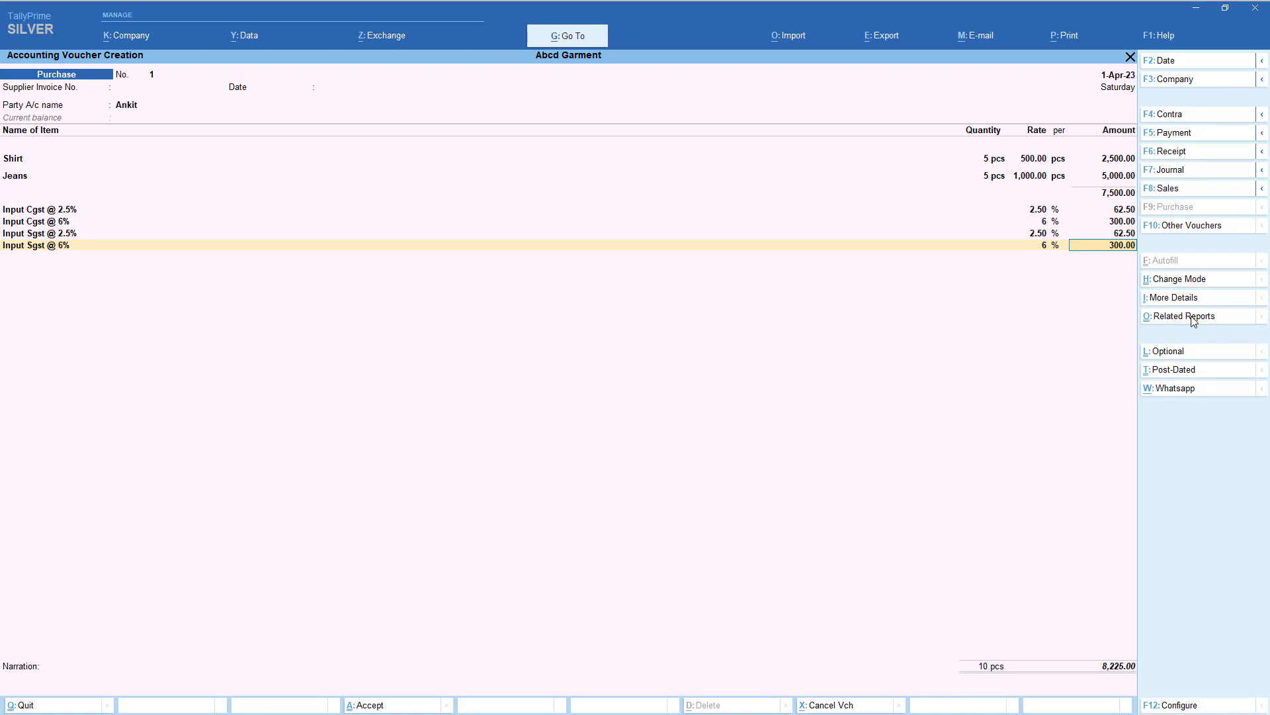
key("Return")
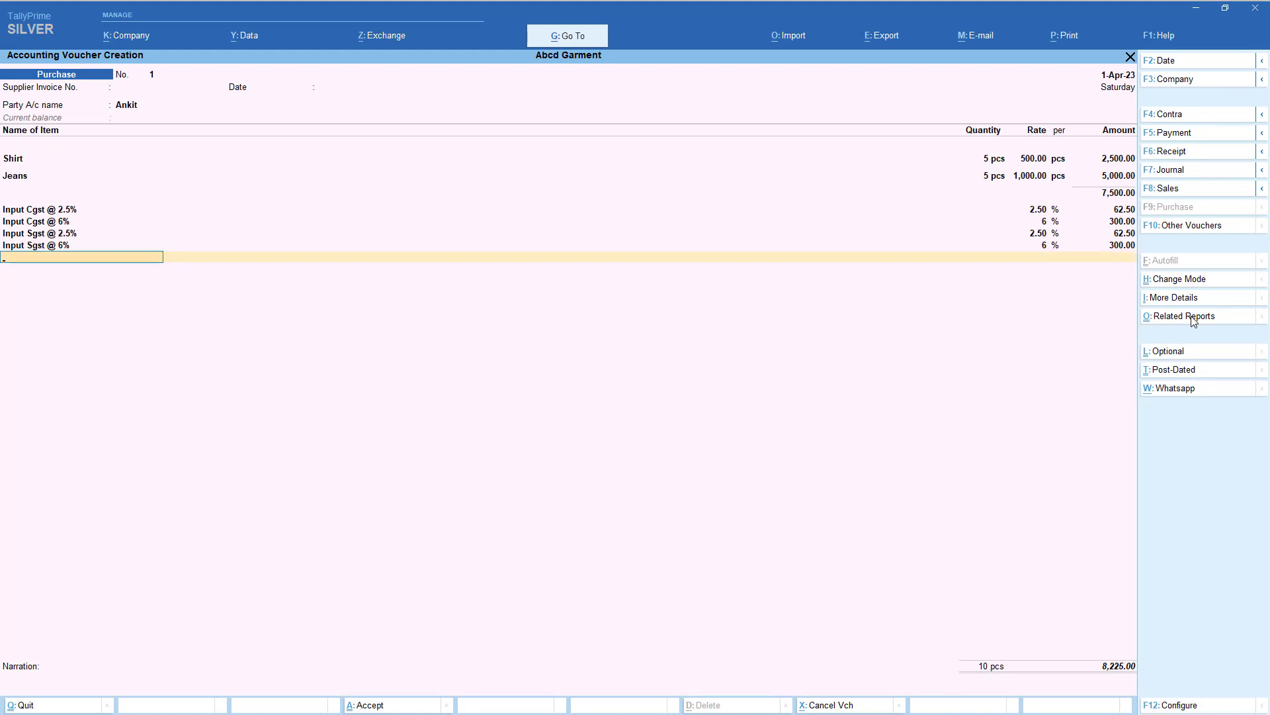
- Accept the New Ref bill-wise entry of 8,225.00 and save the purchase voucher
key("Return")
key("Return")
key("Return")
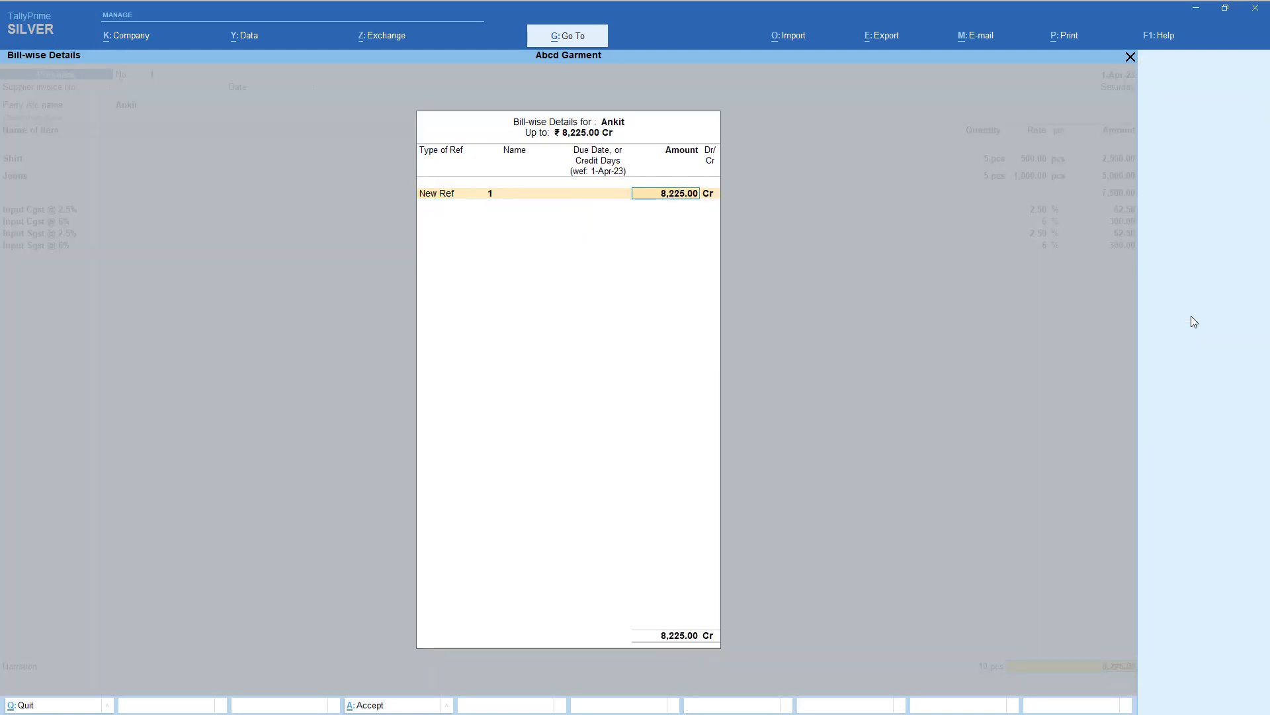
key("Return")
key("Return")
key("Return")
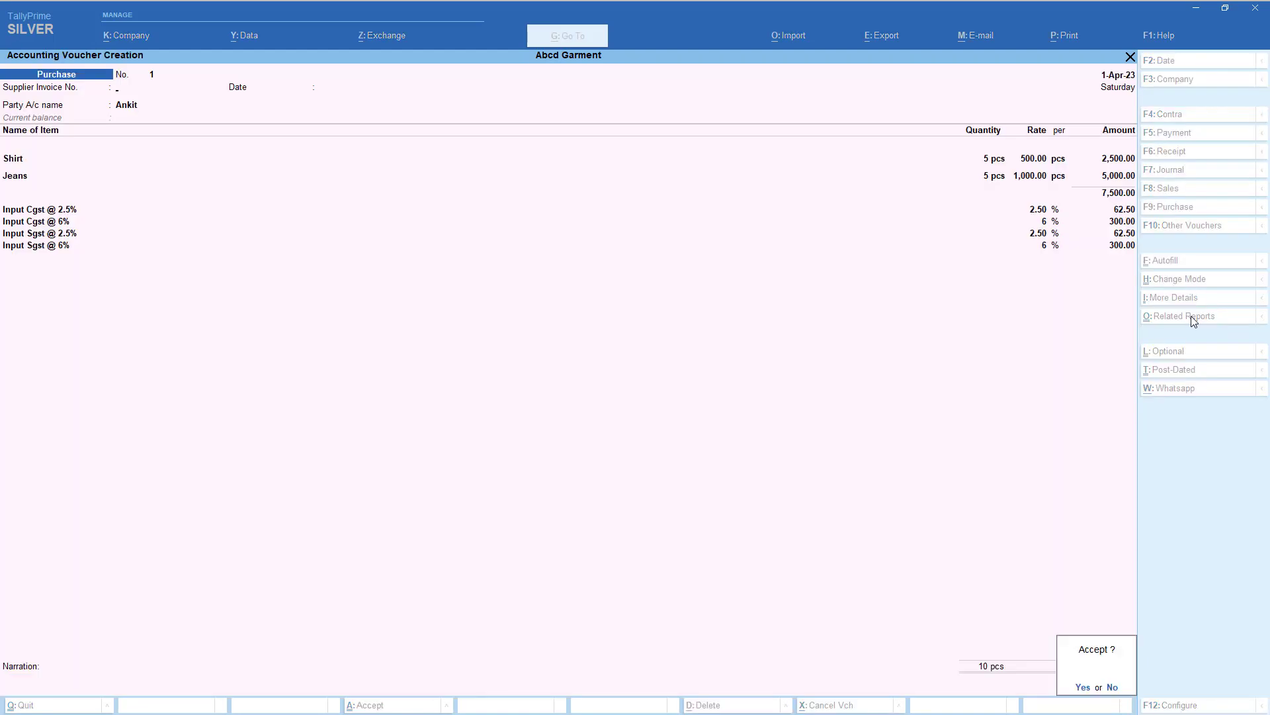
key("Return")
key("Escape")
key("Return")
key("Up")
key("Up")
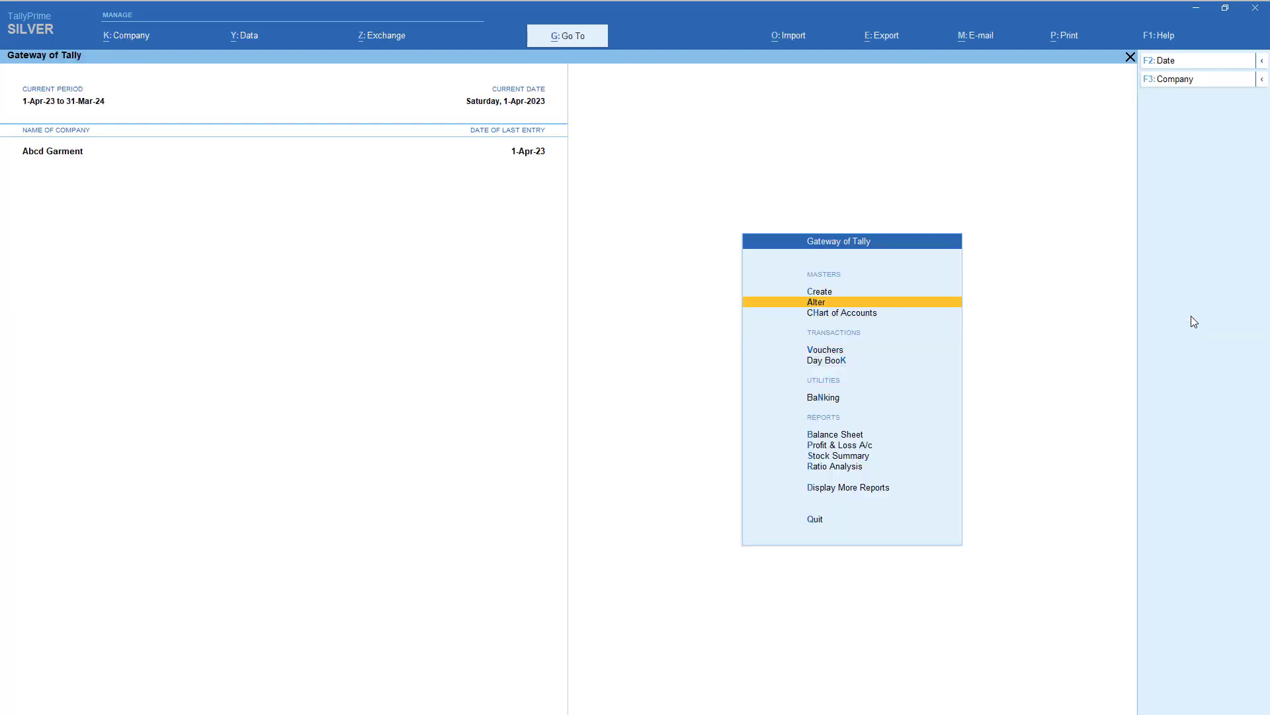
- Open the GSTR-2A reconciliation report via GST Reports > Track GST Return Activities
key("Up")
key("Up")
key("Up")
key("Return")
key("Up")
key("Up")
key("Up")
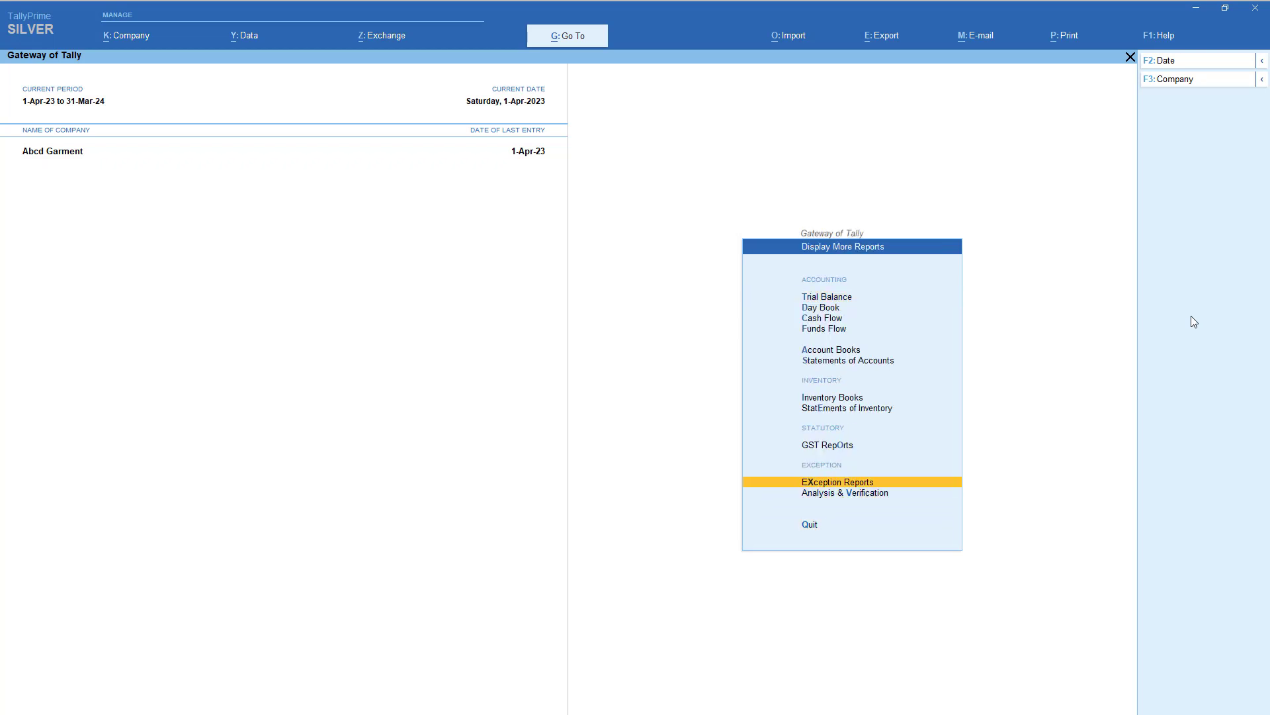
key("Up")
key("Return")
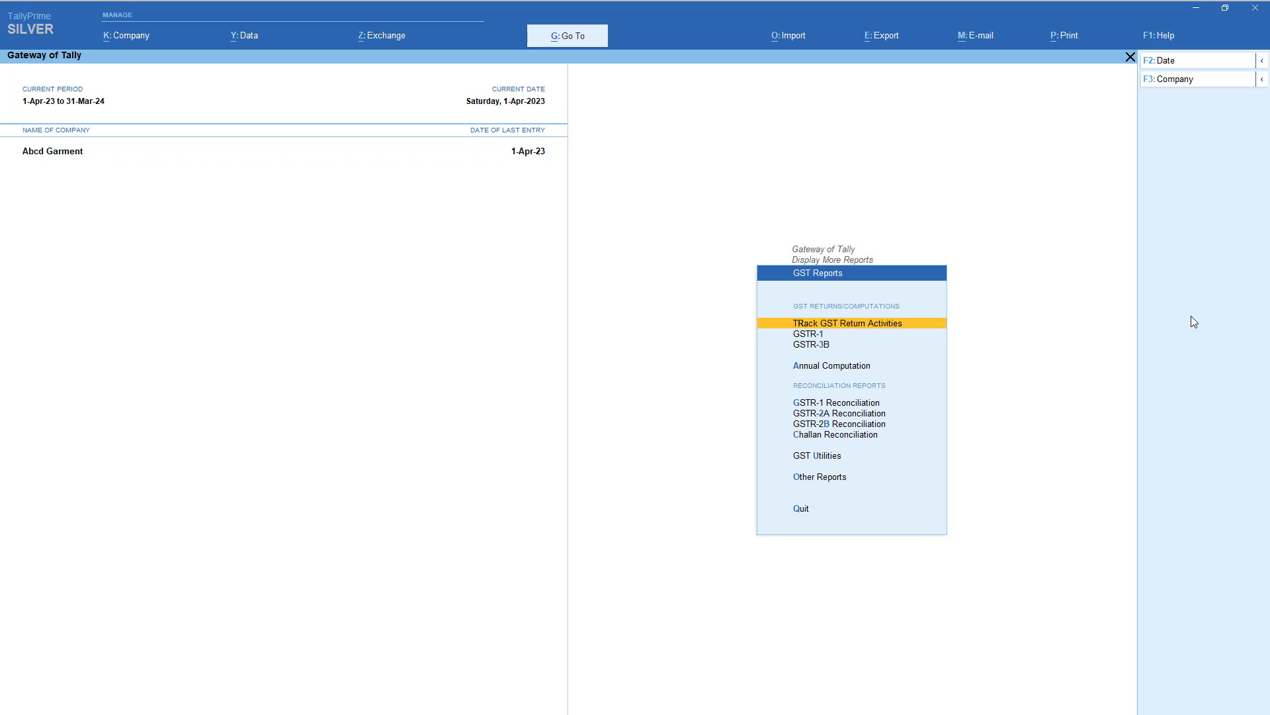
key("Return")
key("Down")
key("Down")
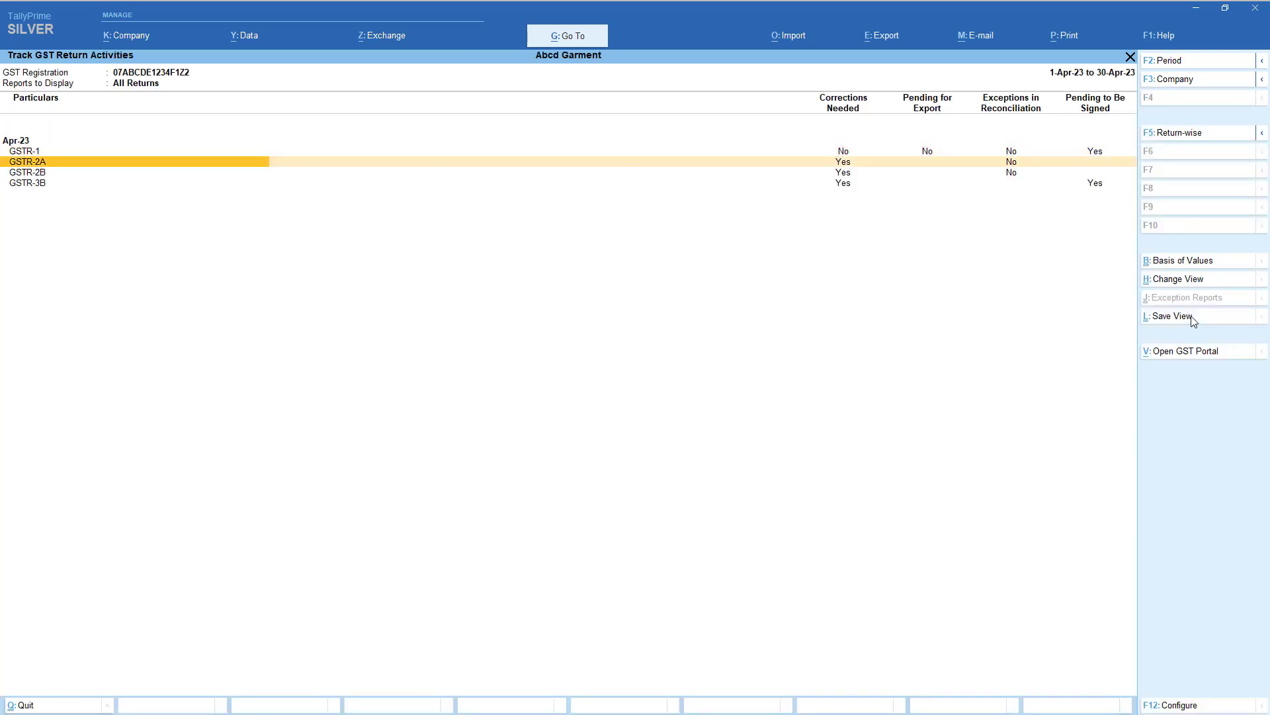
key("Return")
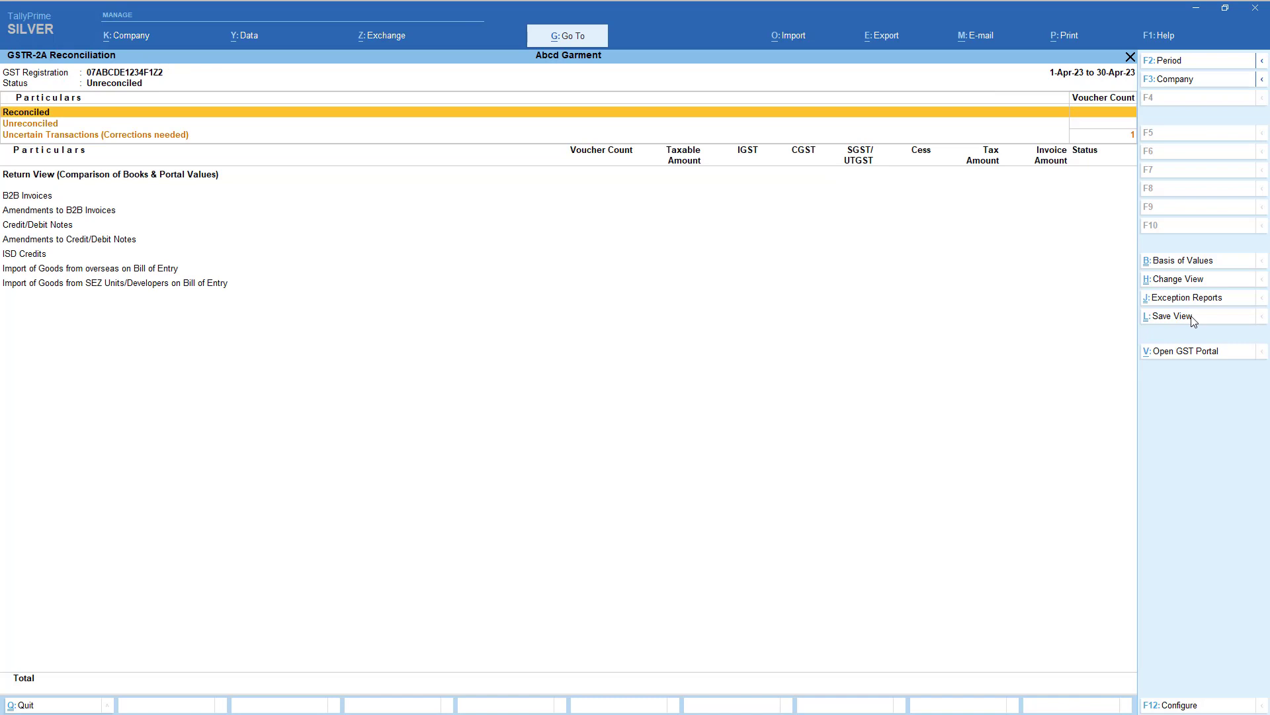
- Drill into Uncertain Transactions with incomplete information and open the flagged purchase voucher
key("Down")
key("Down")
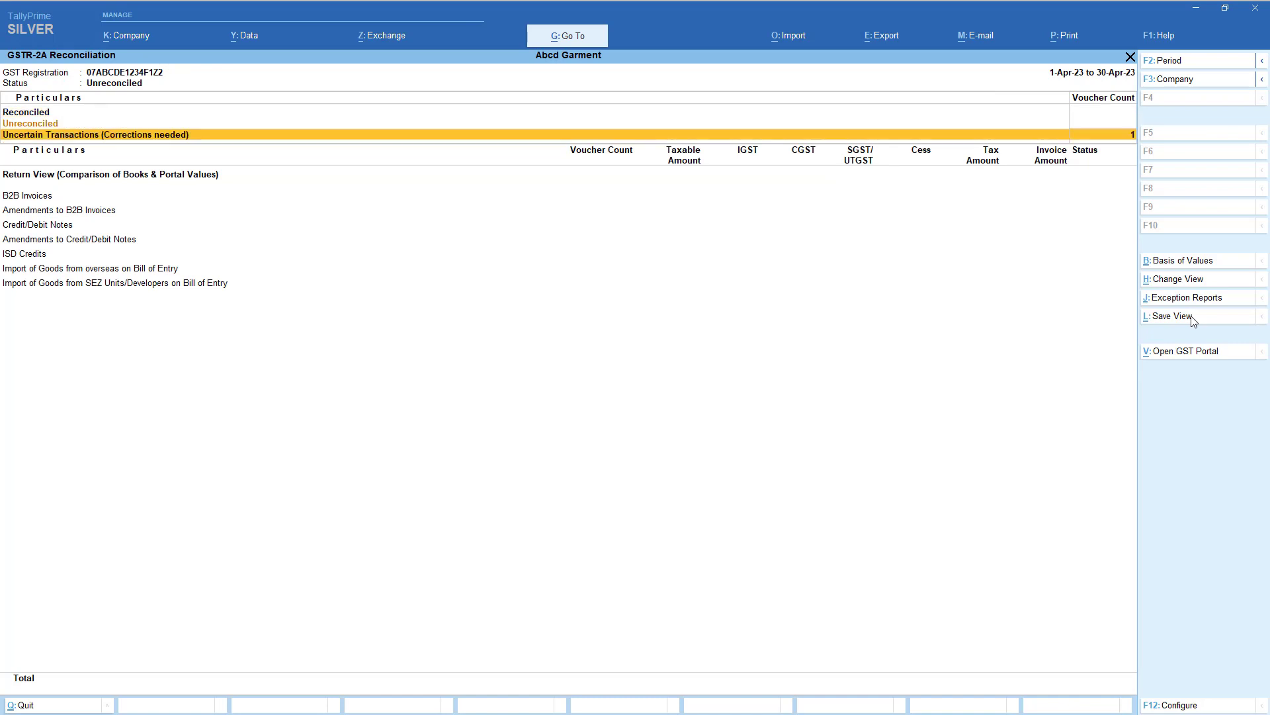
key("Up")
key("Down")
key("Return")
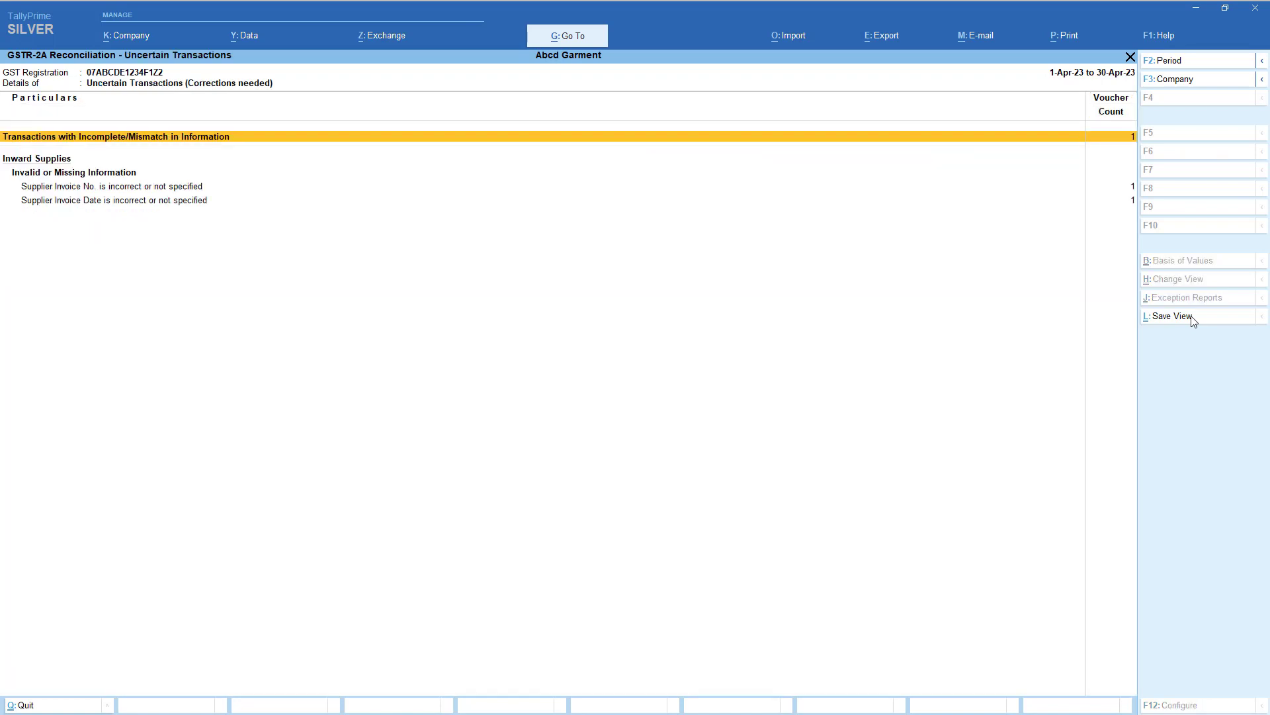
key("Return")
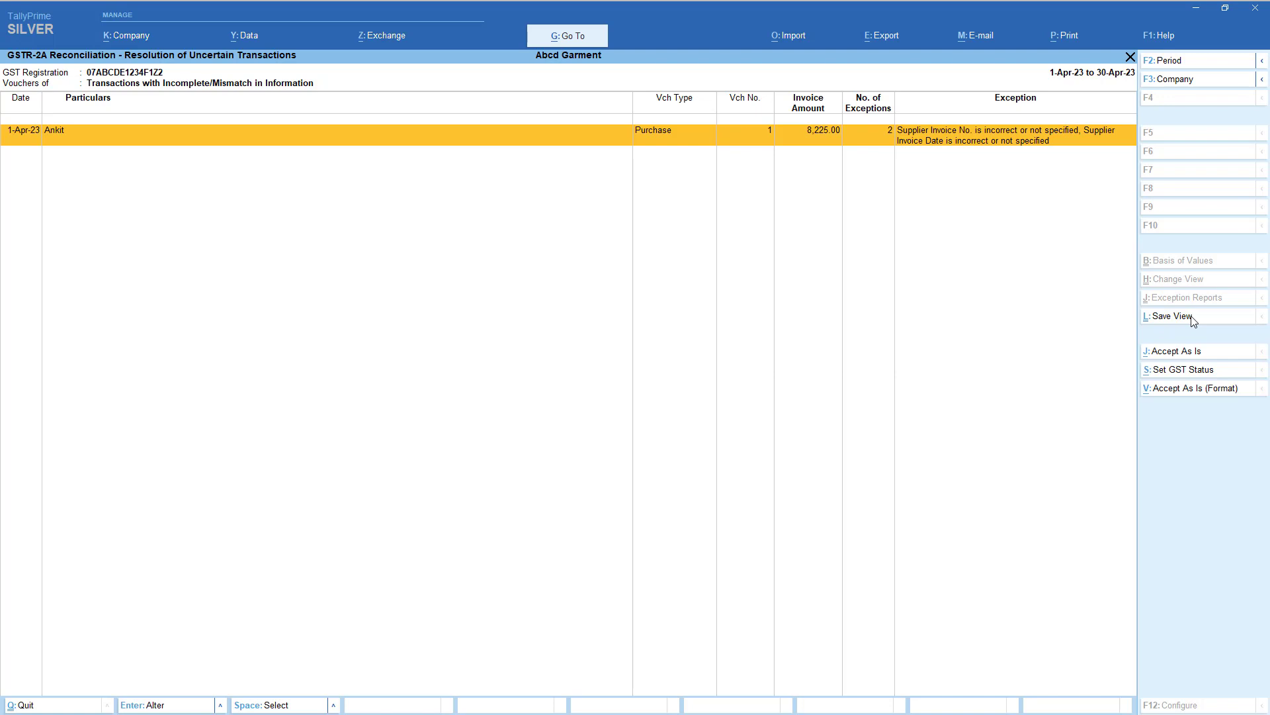
key("Return")
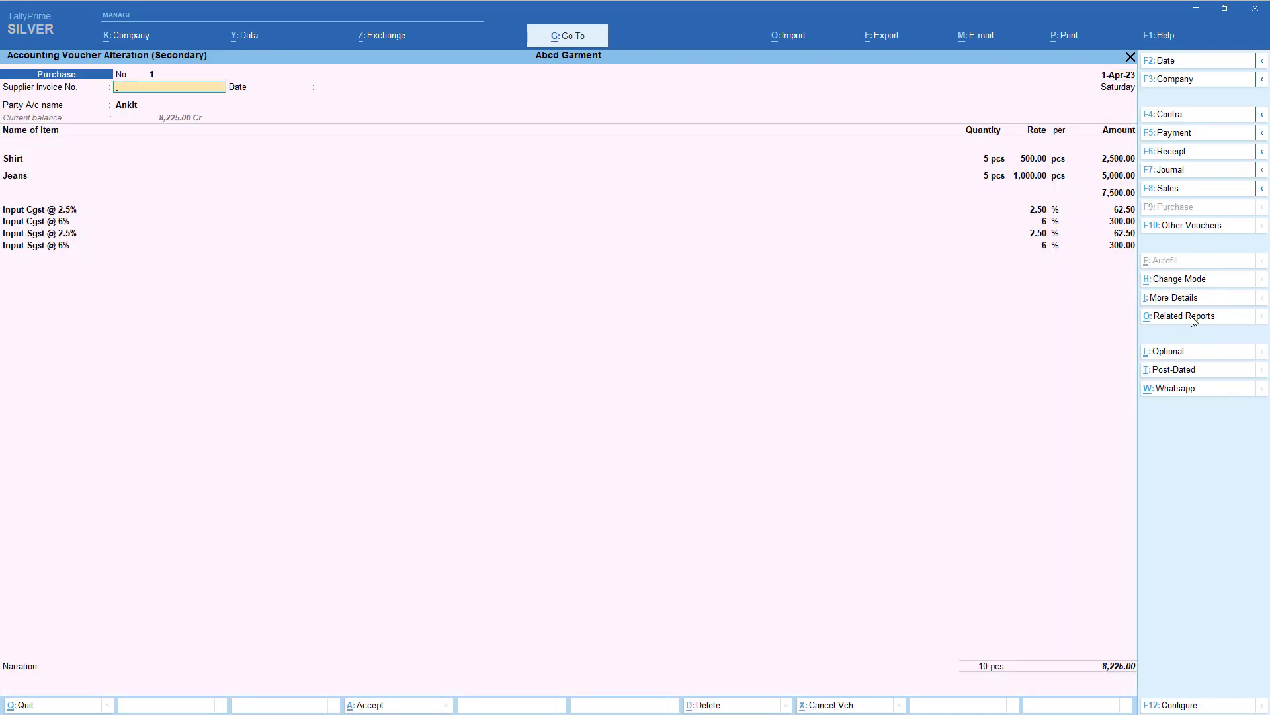
- Enter supplier invoice number 123 with its date and accept the voucher
type("123")
key("Return")
key("Return")
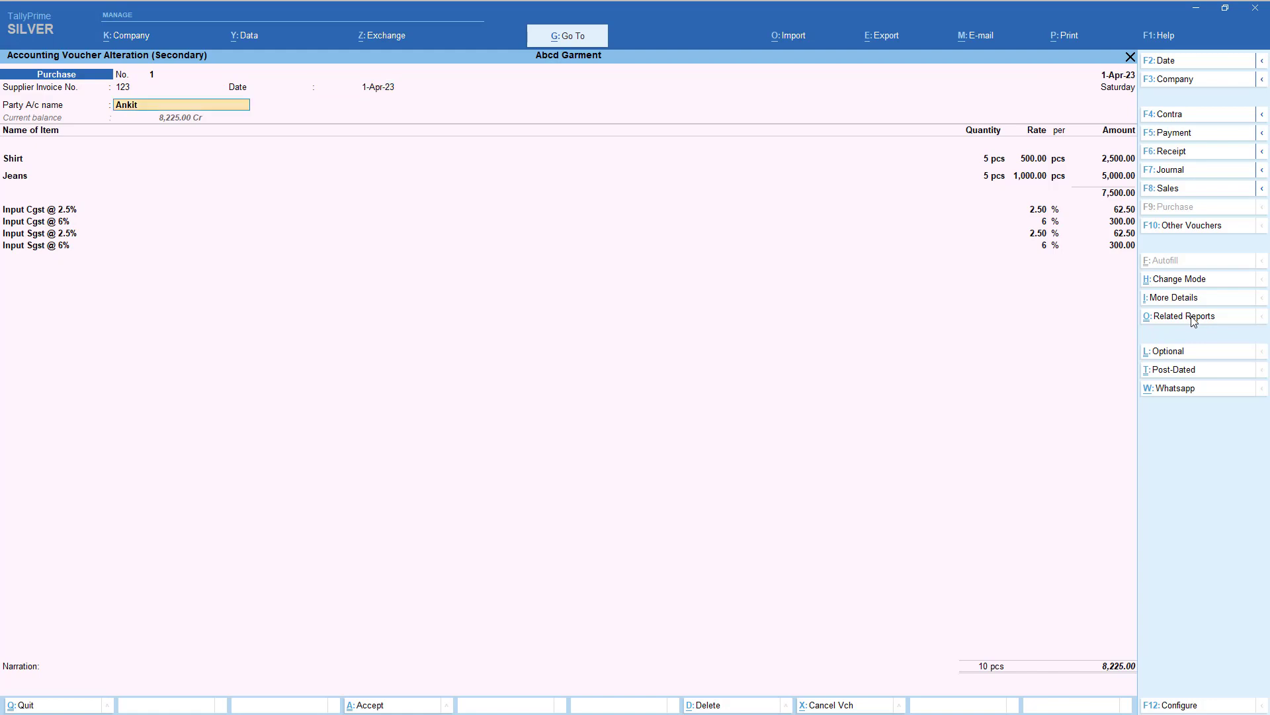
key("Return")
key("ctrl+a")
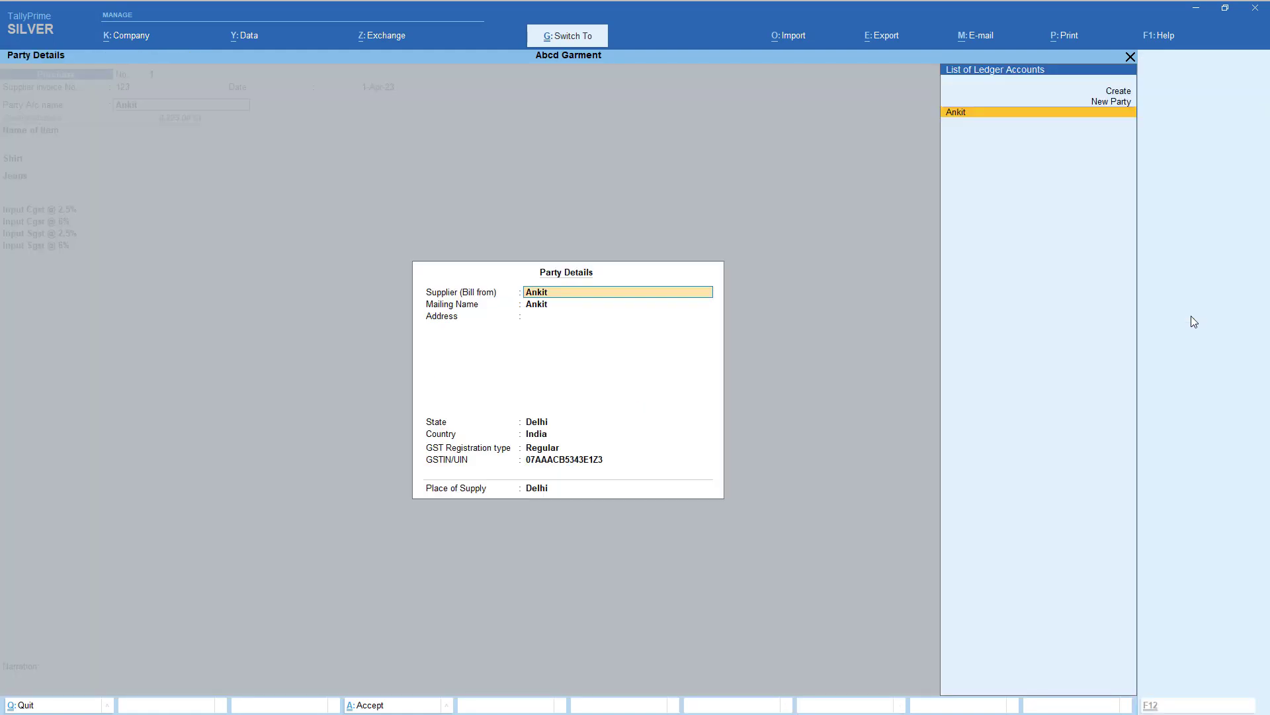
key("ctrl+a")
key("ctrl+a")
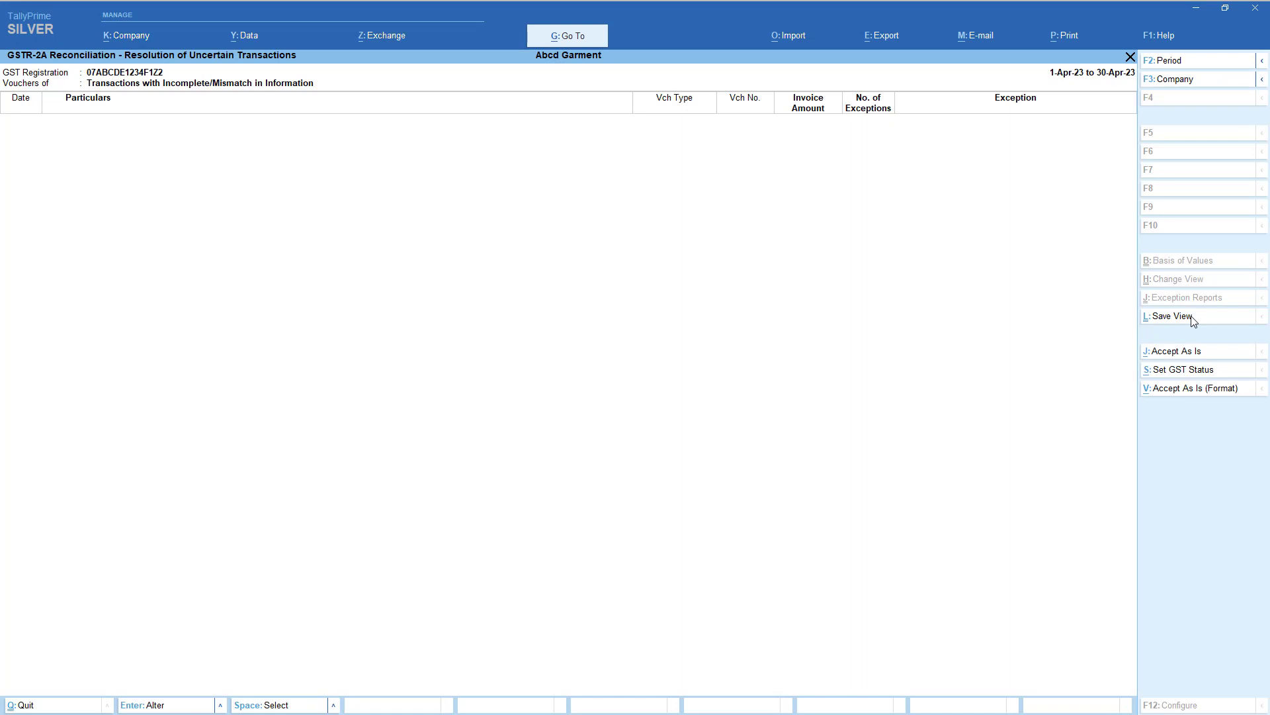
- Check the GSTR-2A summary, then view the GSTR-2B reconciliation report
key("Escape")
key("Escape")
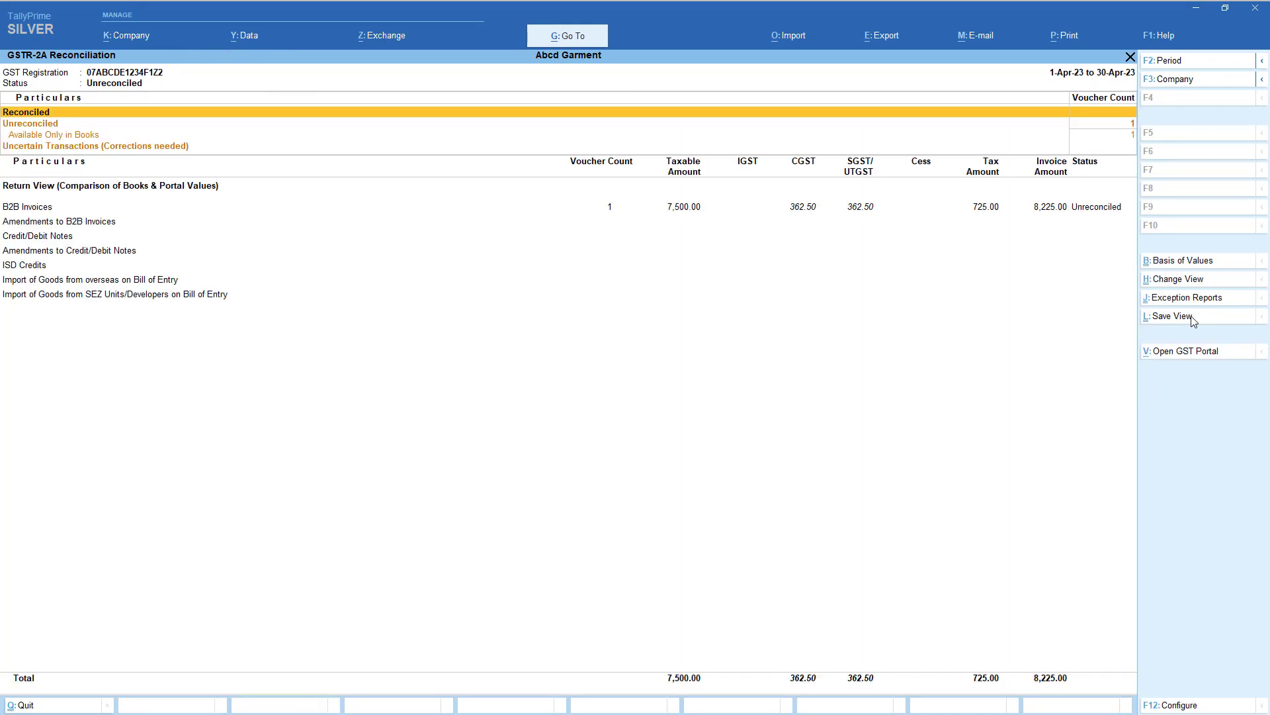
key("Down")
key("Down")
key("Down")
key("Down")
key("Down")
key("Up")
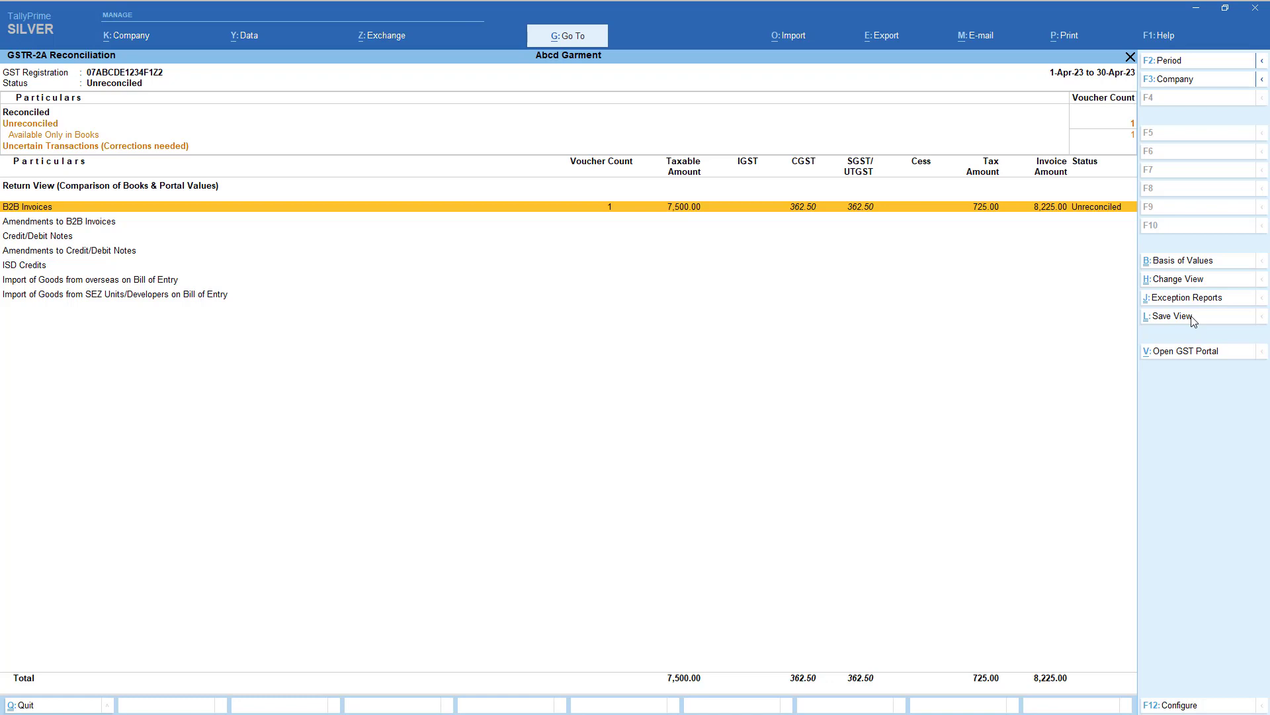
key("Escape")
key("Escape")
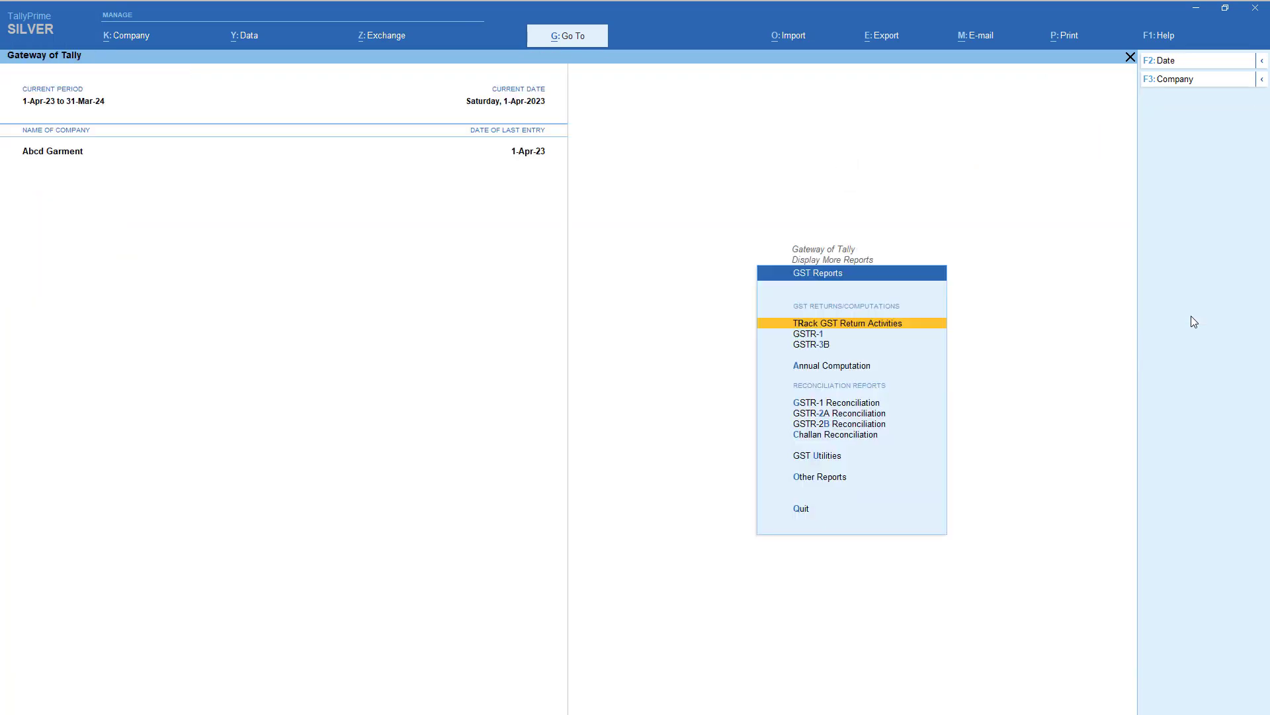
key("Return")
key("Down")
key("Down")
key("Down")
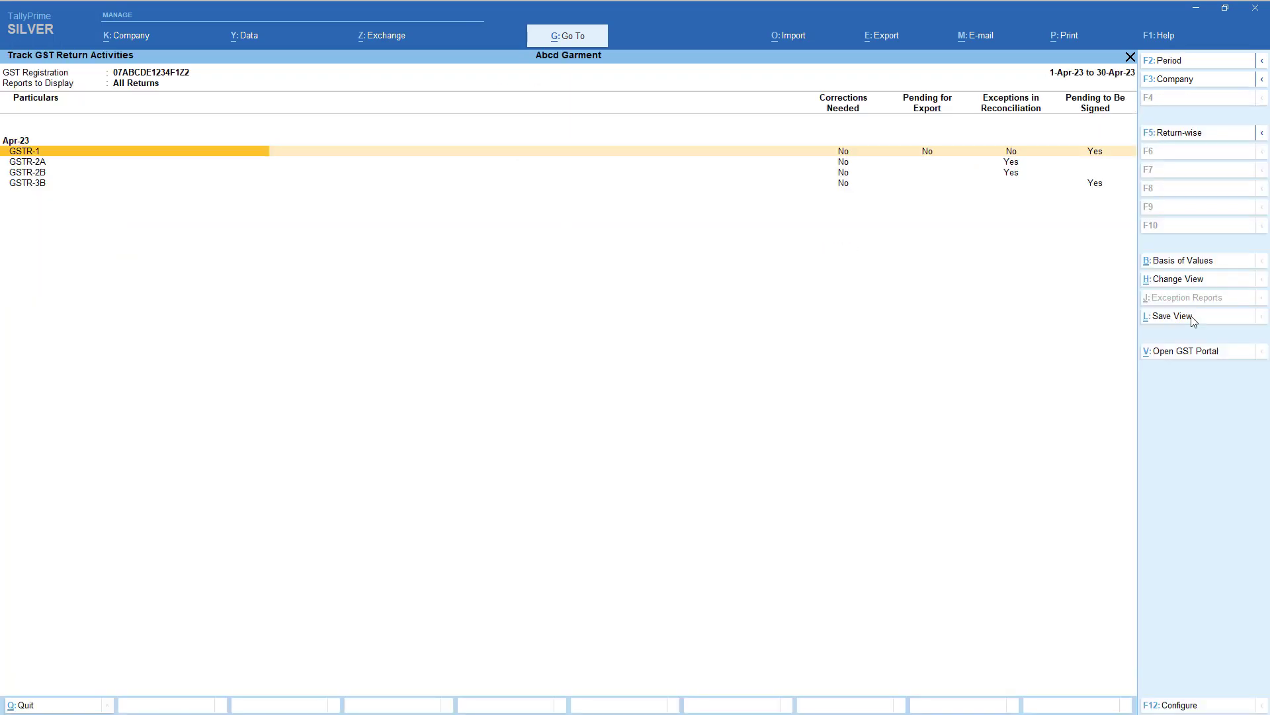
key("Return")
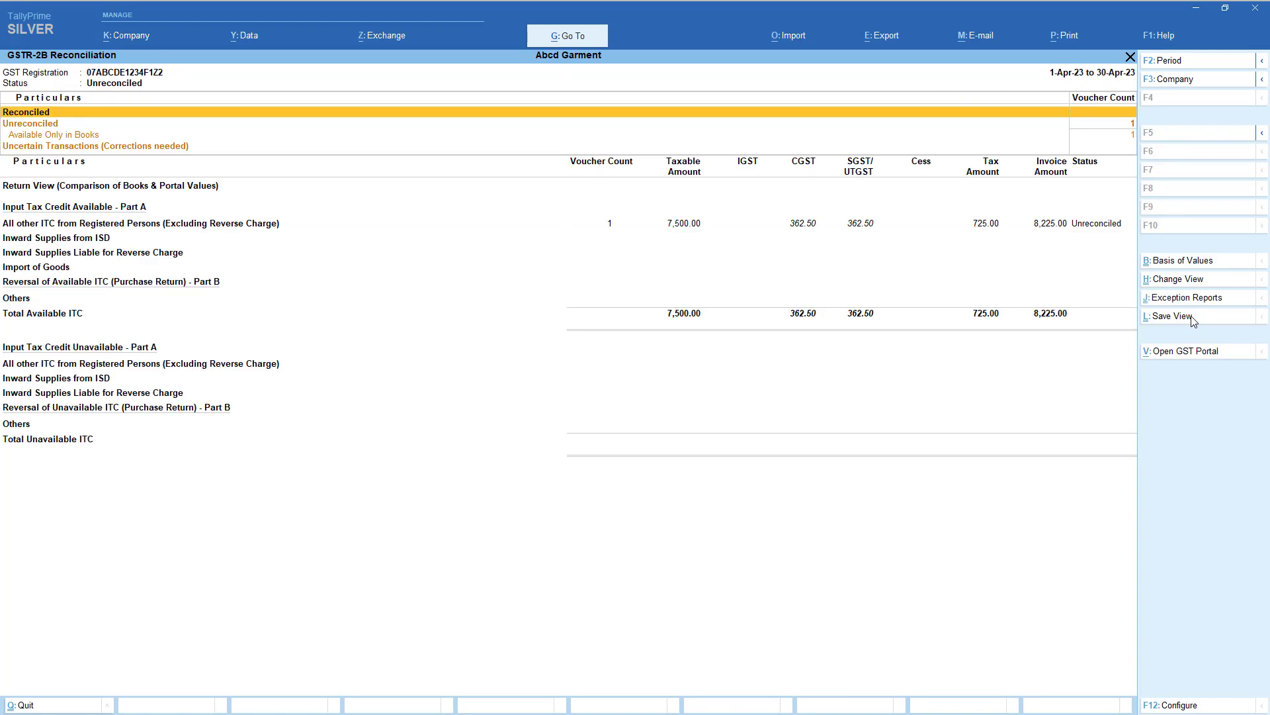
key("Escape")
- Inspect the supplier's voucher register under GSTR-2A B2B Invoices, then exit to Gateway
key("Up")
key("Return")
key("Down")
key("Down")
key("Down")
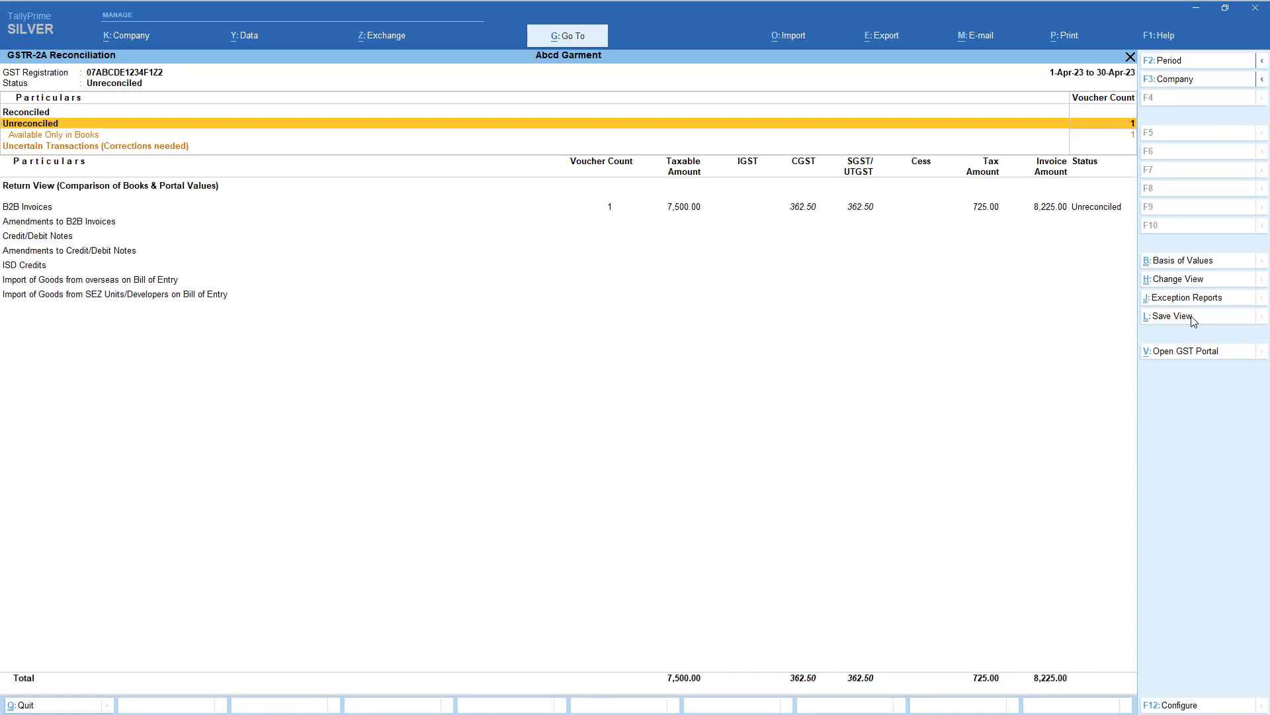
key("Down")
key("Up")
key("Return")
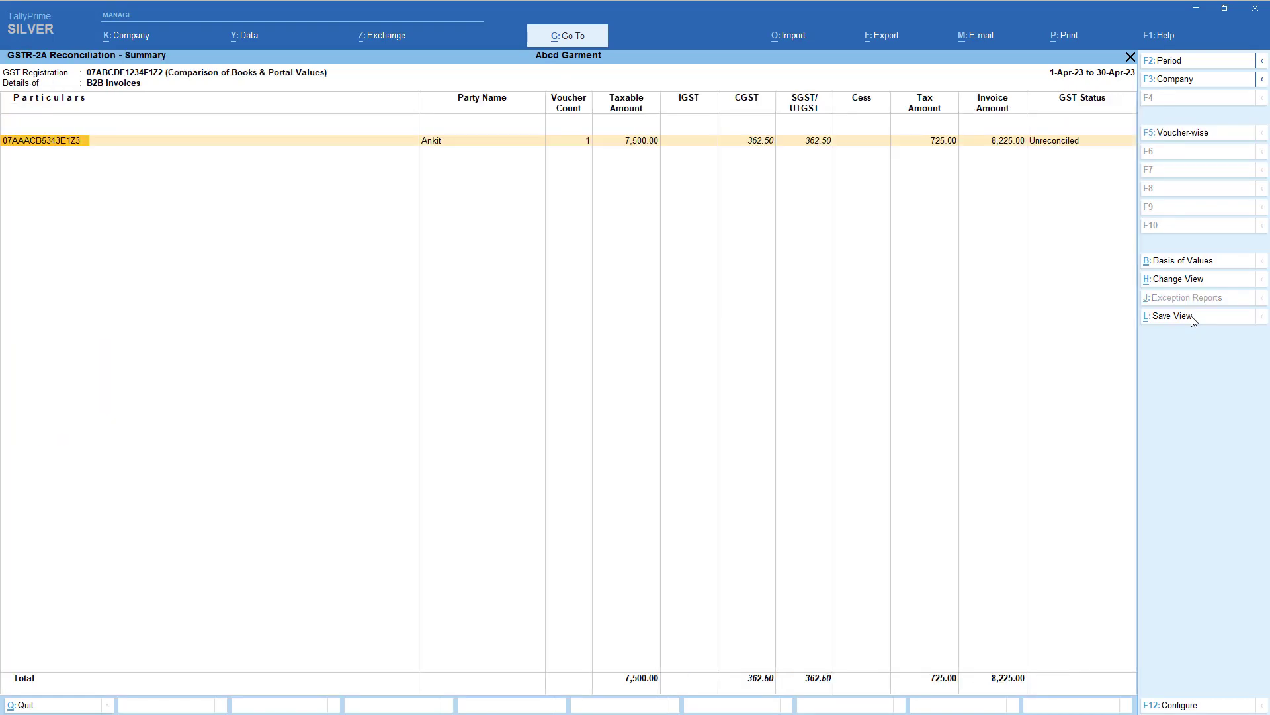
key("Return")
key("Right")
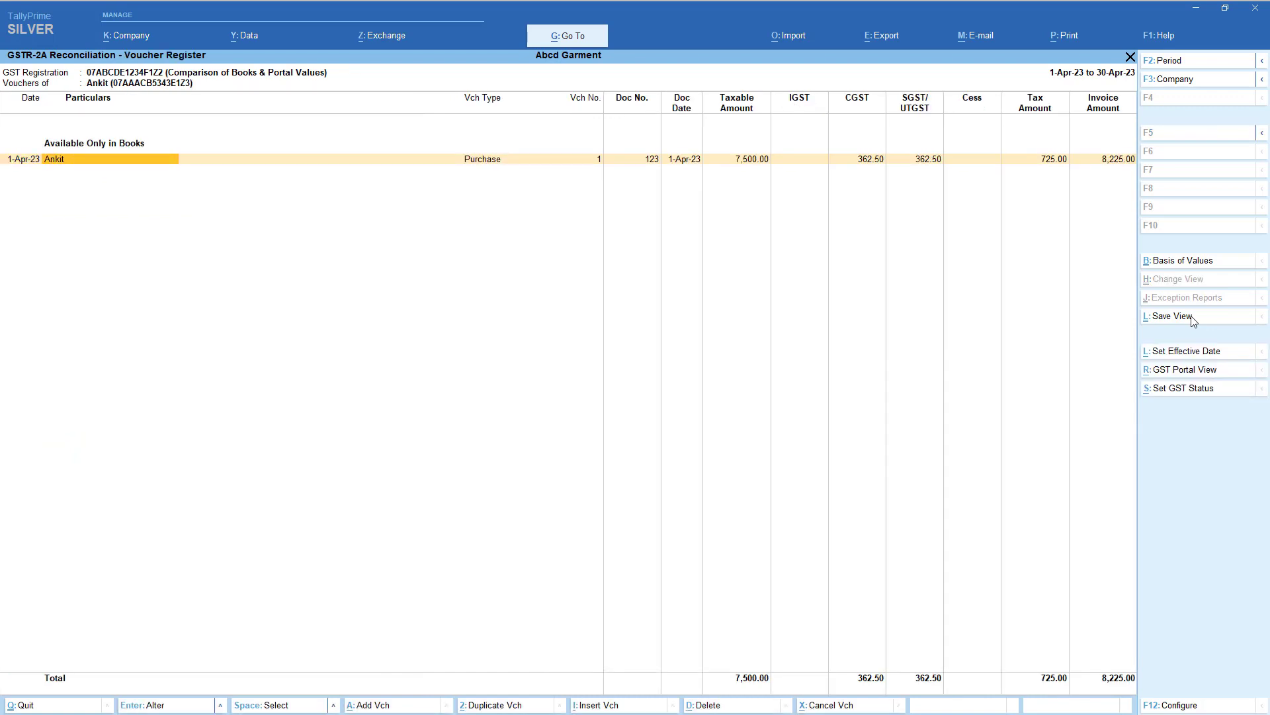
key("Right")
key("Left")
key("Left")
key("Escape")
key("Escape")
key("Escape")
key("Escape")
key("Escape")
key("Escape")
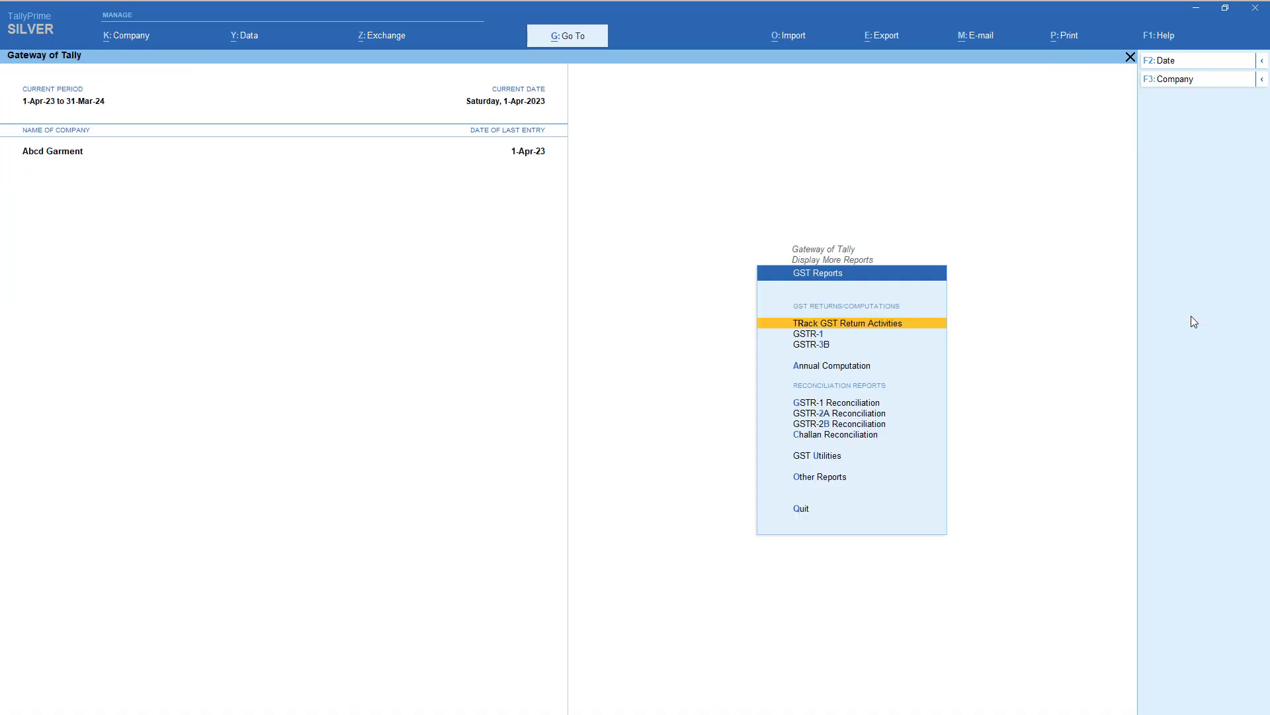
key("Escape")
key("Escape")
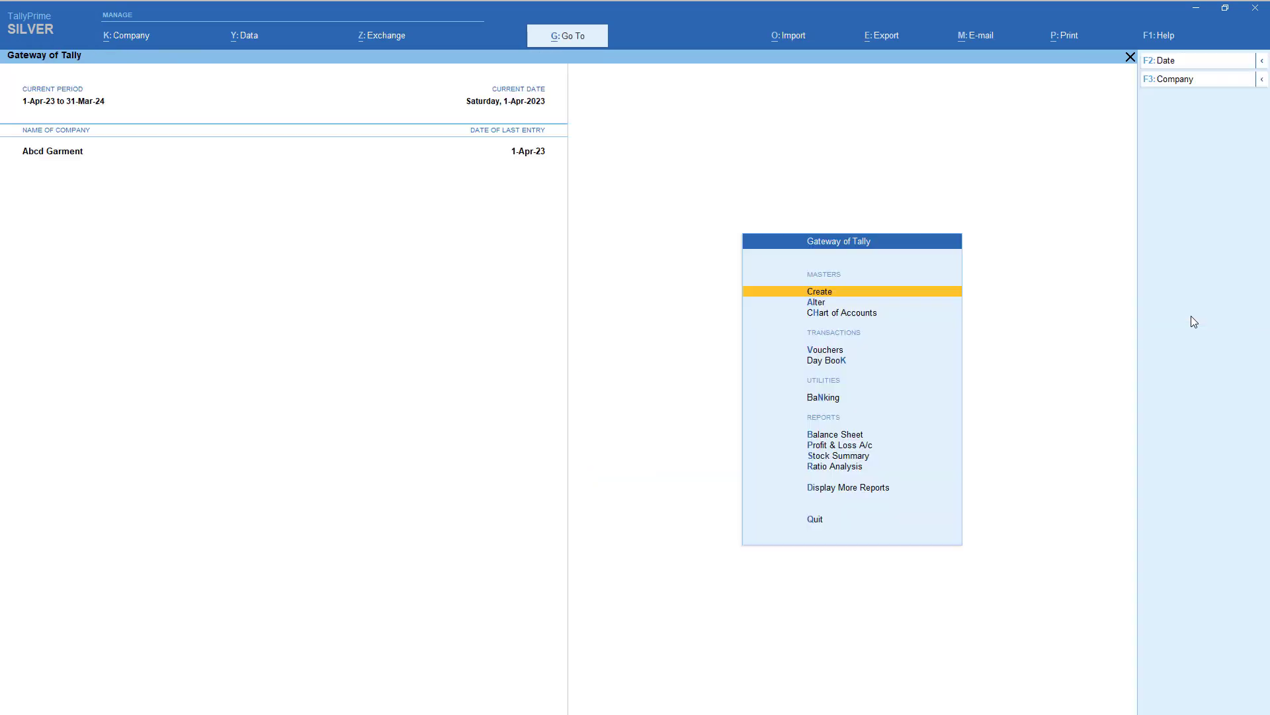